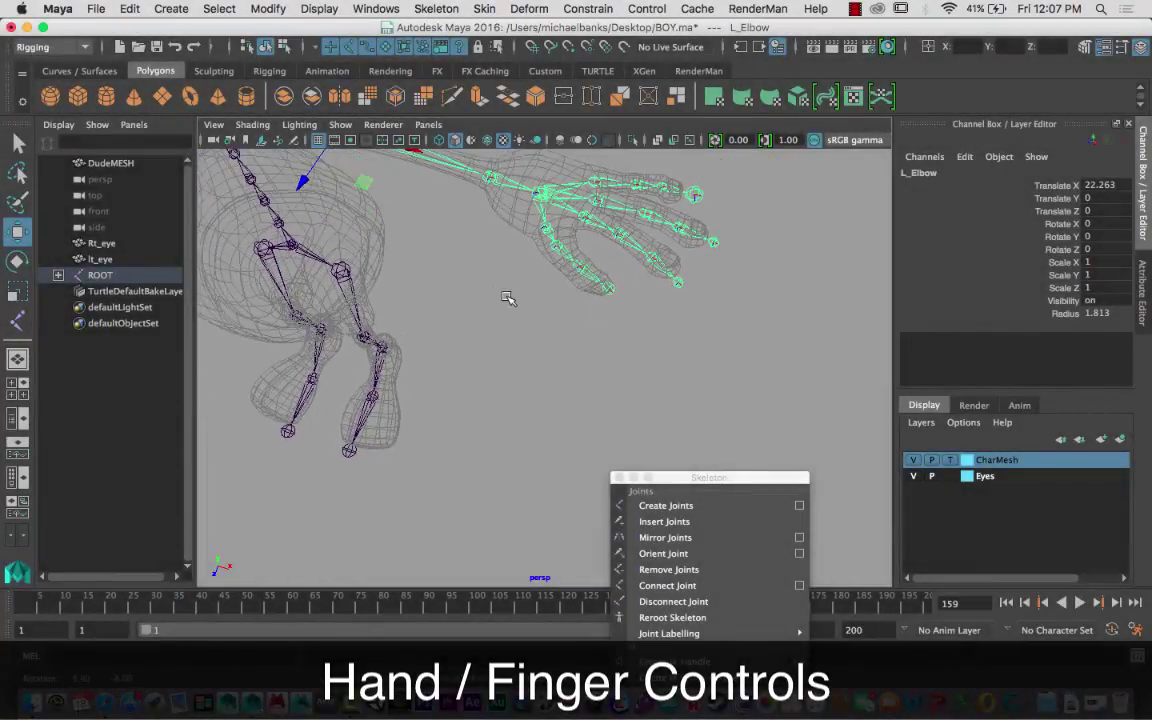
Step: Create a NURBS circle, scale it uniformly to about 11.5 and place it on the left wrist joint
{"action": "left_click_drag", "start_coordinate": [501, 303], "coordinate": [433, 203], "text": "alt"}
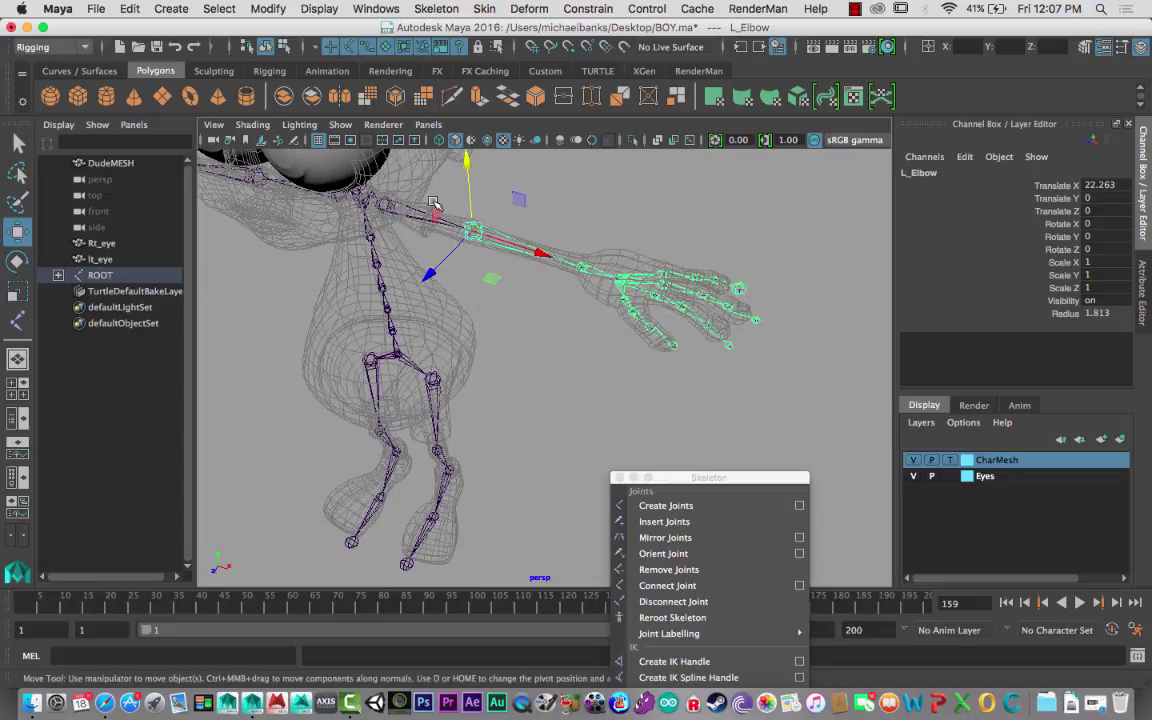
{"action": "left_click", "coordinate": [172, 9]}
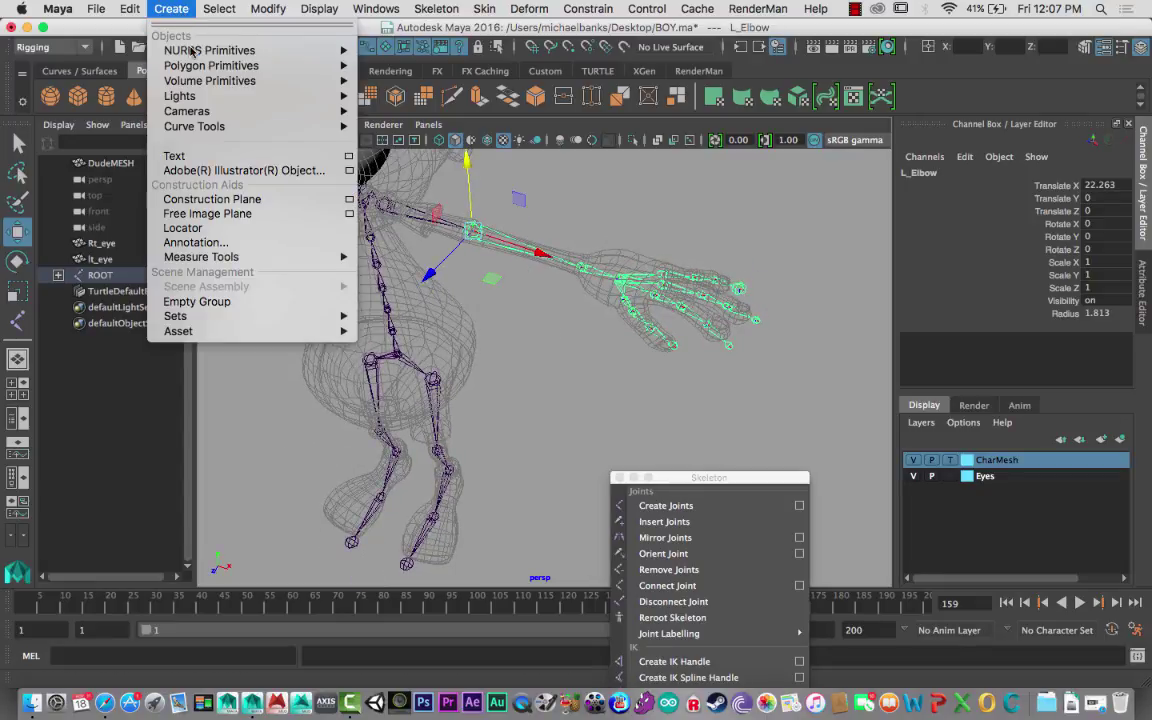
{"action": "mouse_move", "coordinate": [226, 55]}
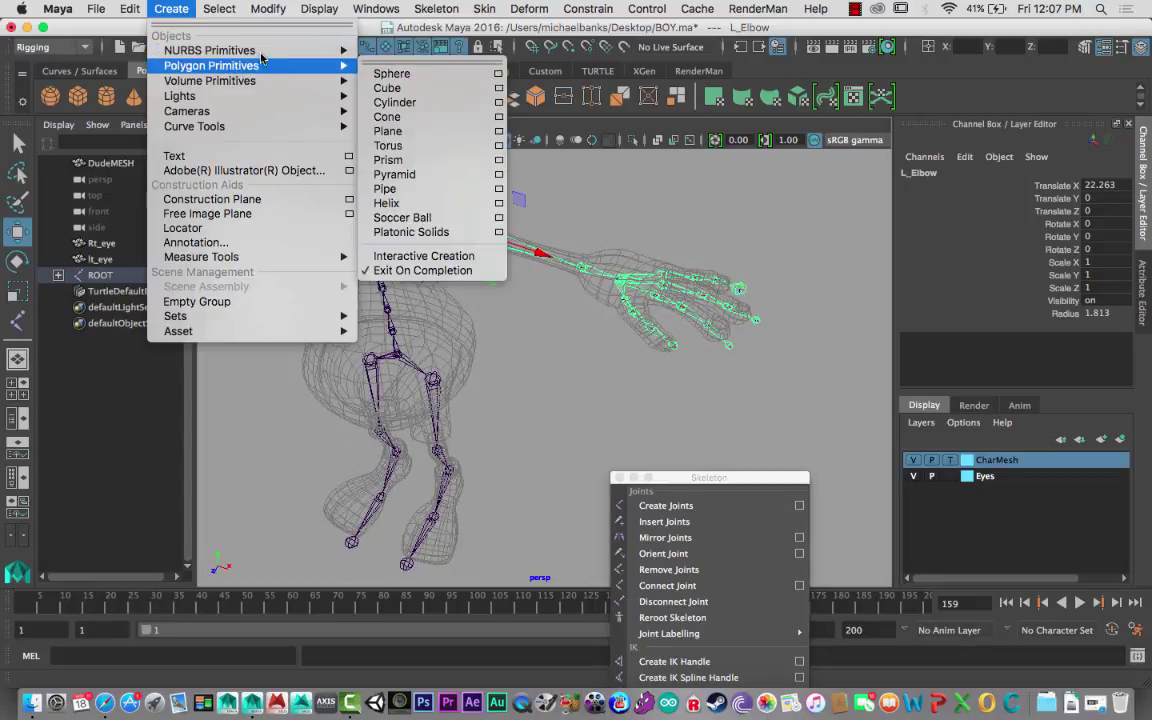
{"action": "mouse_move", "coordinate": [330, 50]}
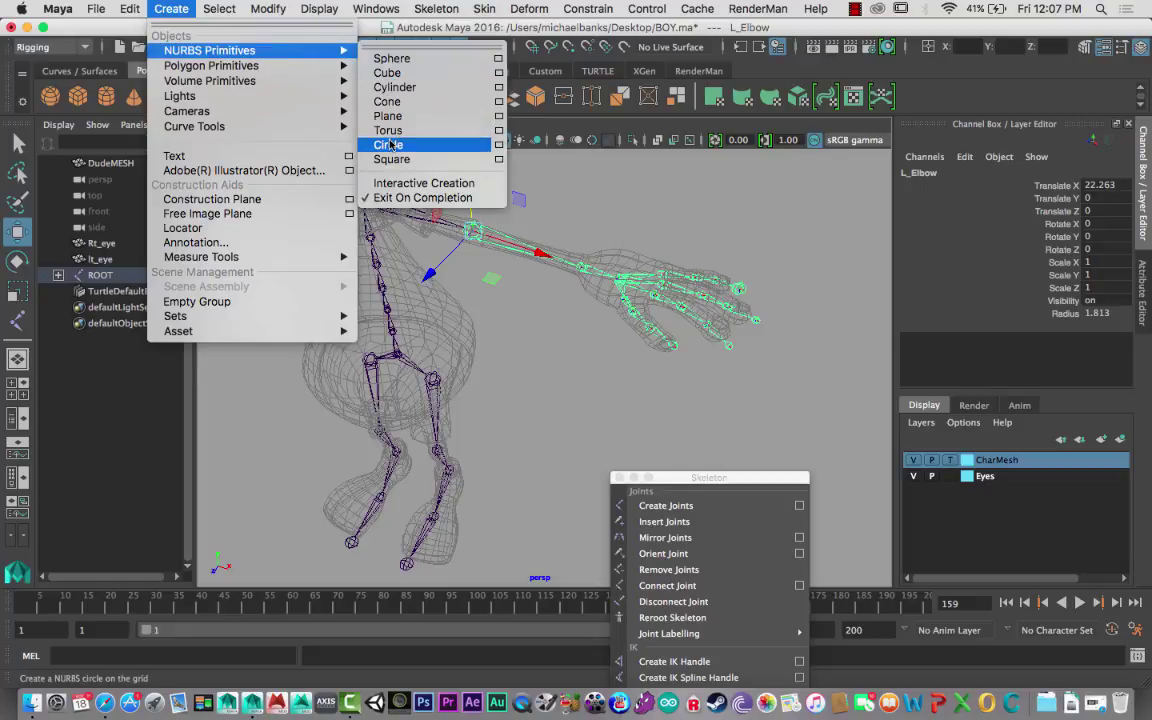
{"action": "left_click", "coordinate": [416, 149]}
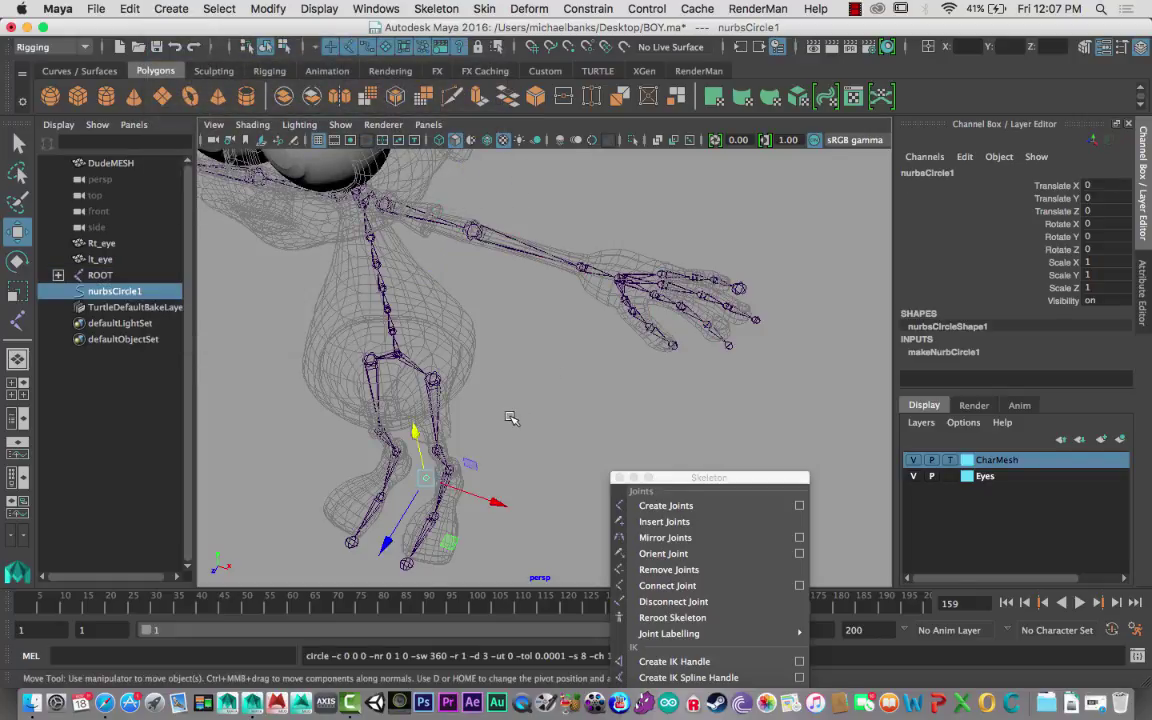
{"action": "left_click_drag", "start_coordinate": [462, 377], "coordinate": [666, 182], "text": "alt"}
{"action": "key", "text": "r"}
{"action": "key", "text": "w"}
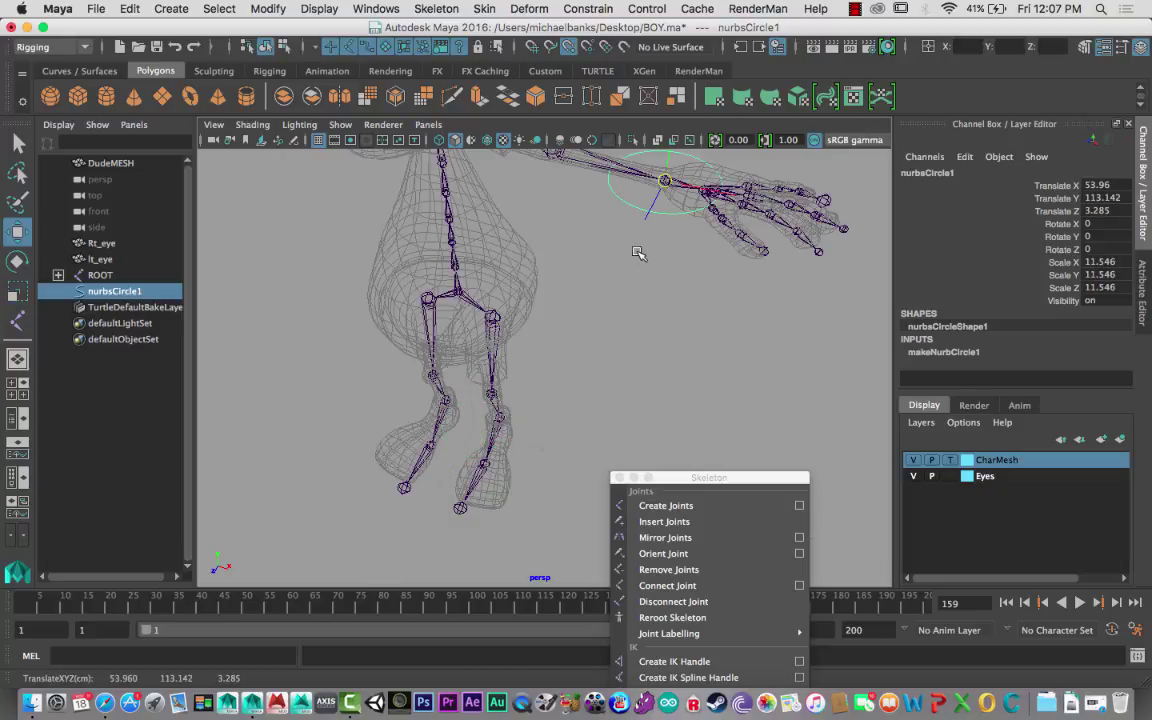
Step: Rotate the wrist circle to -90 degrees in Z and scale it uniformly to about 8.56 so it rings the wrist
{"action": "middle_click_drag", "start_coordinate": [627, 214], "coordinate": [588, 305], "text": "alt"}
{"action": "right_click_drag", "start_coordinate": [588, 305], "coordinate": [612, 323], "text": "alt"}
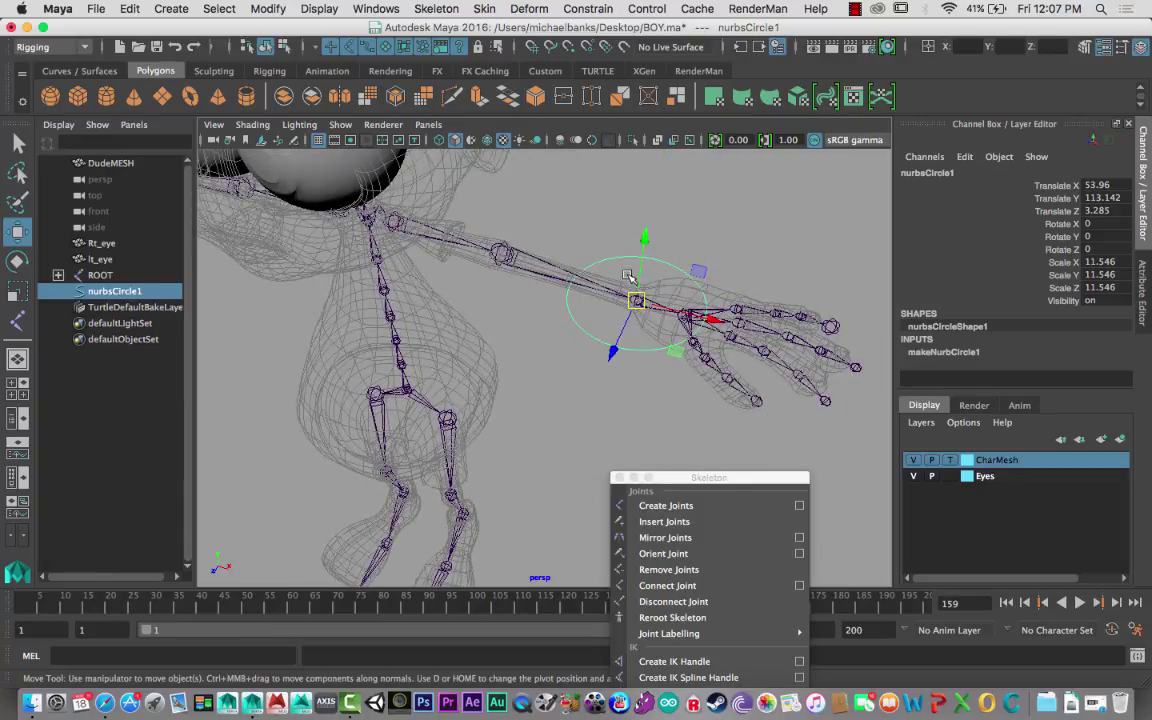
{"action": "key", "text": "e"}
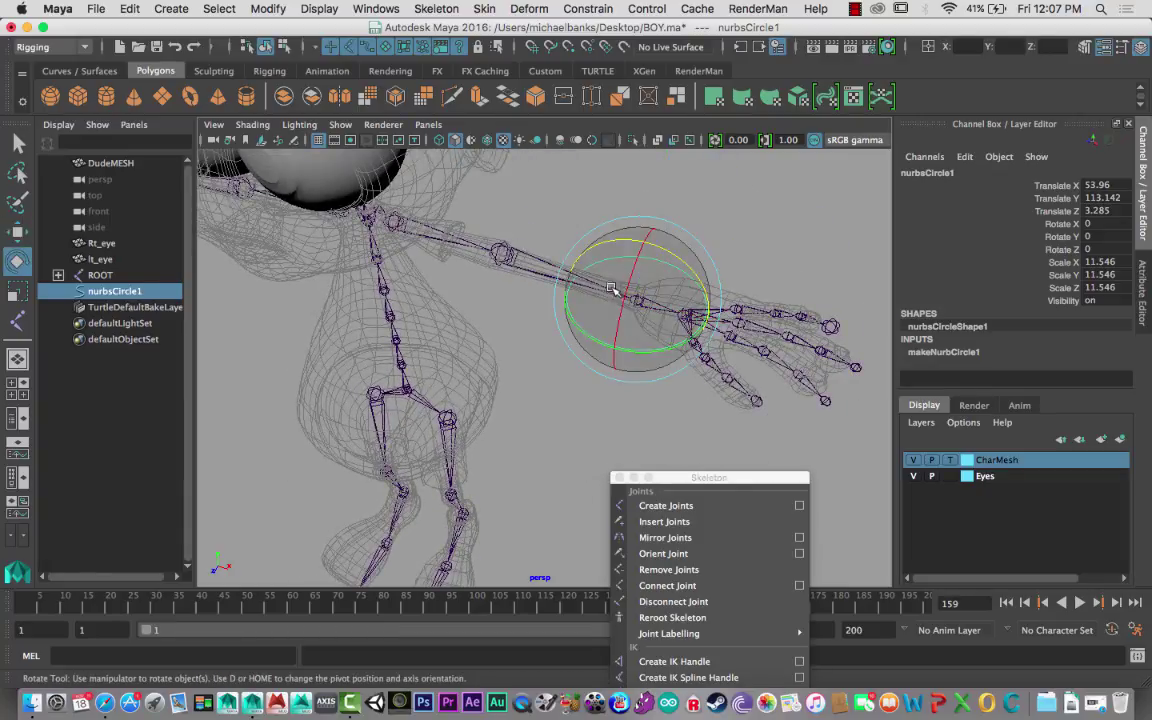
{"action": "left_click_drag", "start_coordinate": [612, 244], "coordinate": [634, 330]}
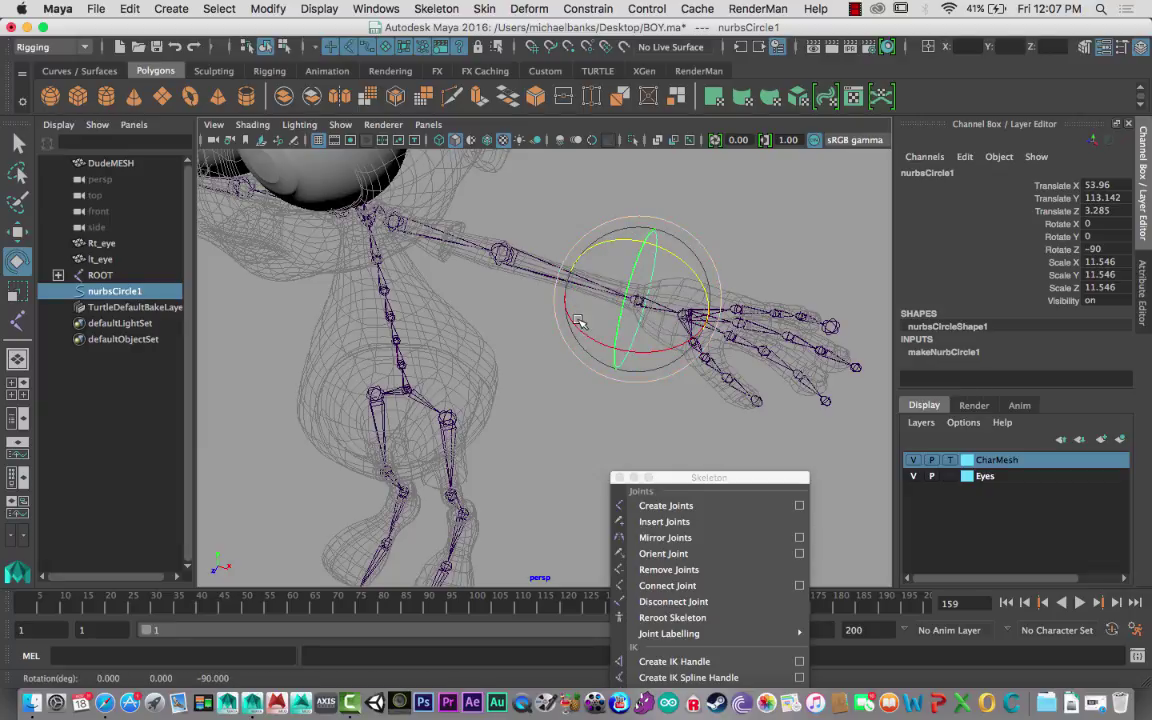
{"action": "mouse_move", "coordinate": [571, 297]}
{"action": "left_mouse_down", "text": "alt"}
{"action": "mouse_move", "coordinate": [560, 293]}
{"action": "mouse_move", "coordinate": [578, 287]}
{"action": "left_mouse_up", "text": "alt"}
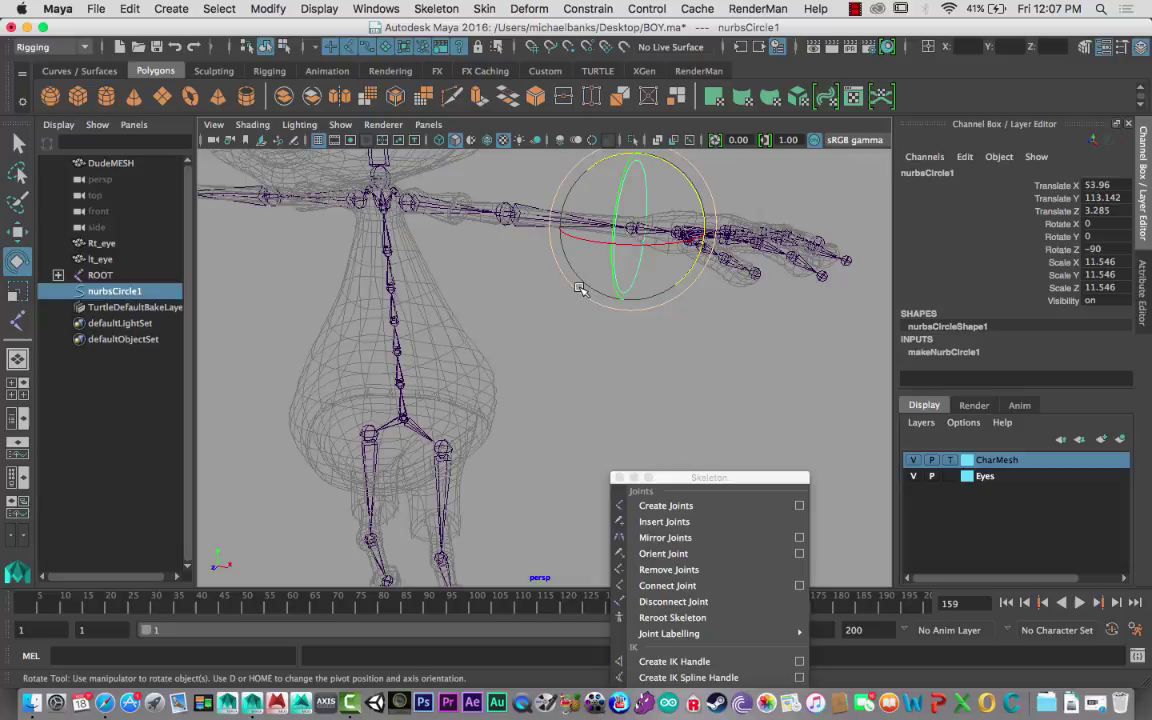
{"action": "key", "text": "r"}
{"action": "left_click_drag", "start_coordinate": [630, 228], "coordinate": [567, 250]}
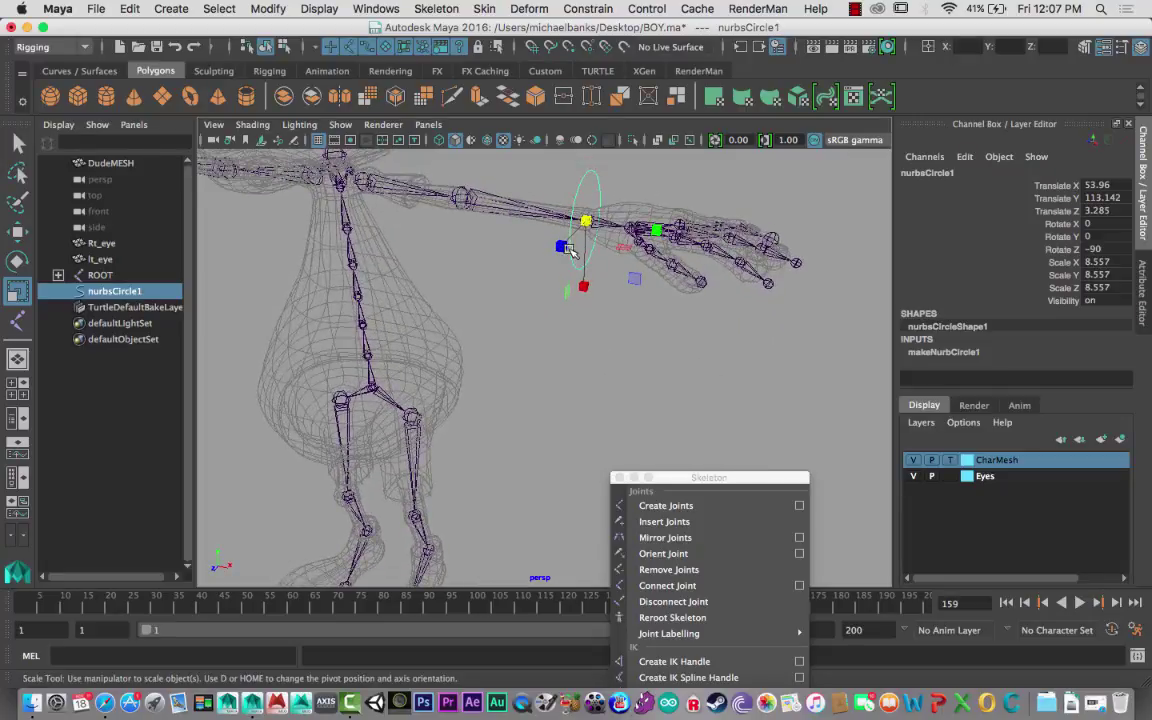
Step: Rename the wrist circle as L_HAND_CONTROL
{"action": "double_click", "coordinate": [973, 172]}
{"action": "type", "text": "L HAND C"}
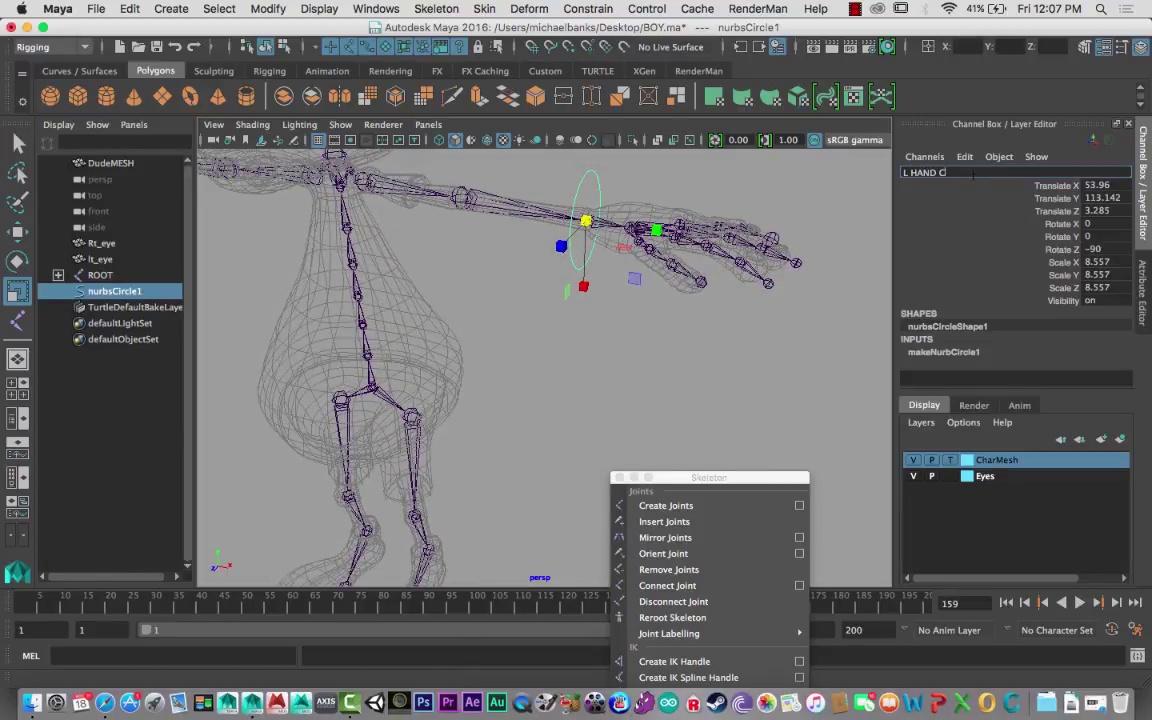
{"action": "type", "text": "ONTROL"}
{"action": "key", "text": "Return"}
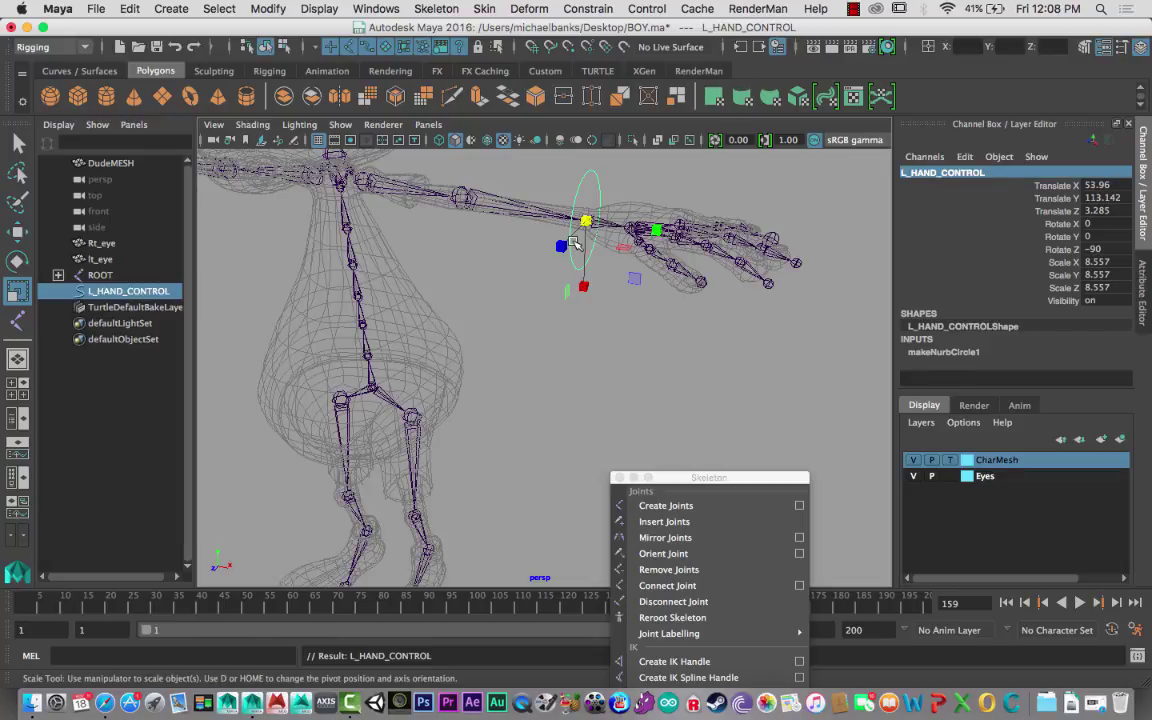
Step: Freeze the transformations of L_HAND_CONTROL and check its translate, rotate and scale channels
{"action": "left_click_drag", "start_coordinate": [573, 244], "coordinate": [551, 258], "text": "alt"}
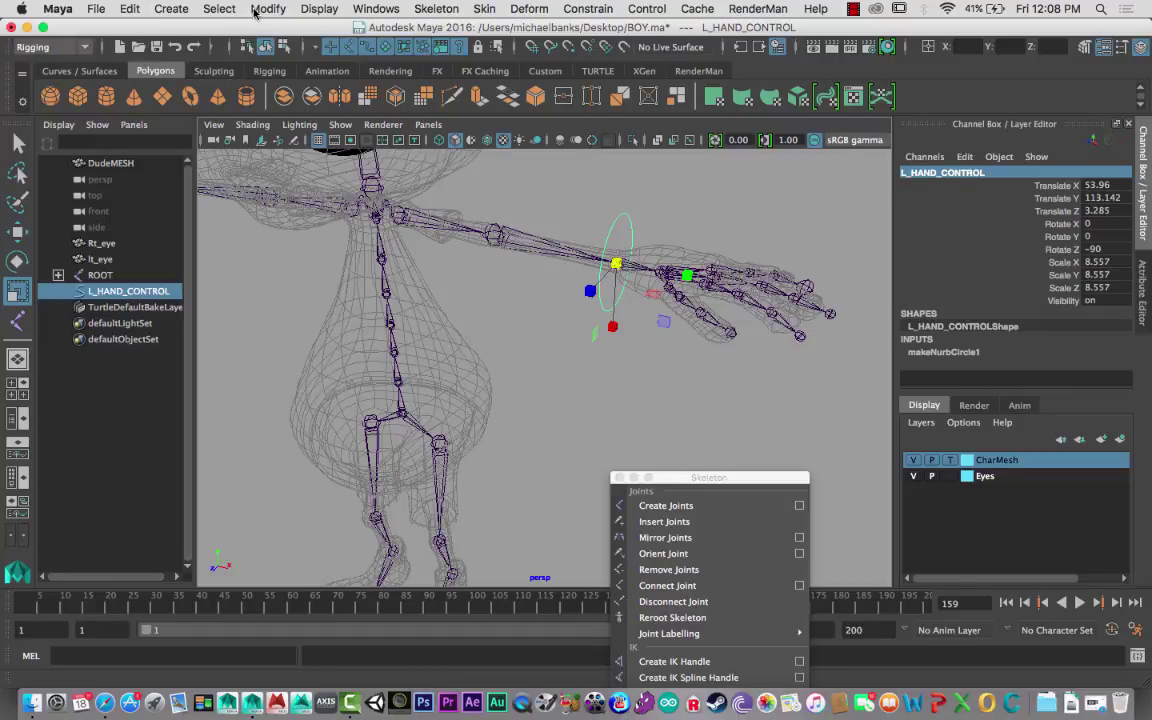
{"action": "left_click", "coordinate": [262, 9]}
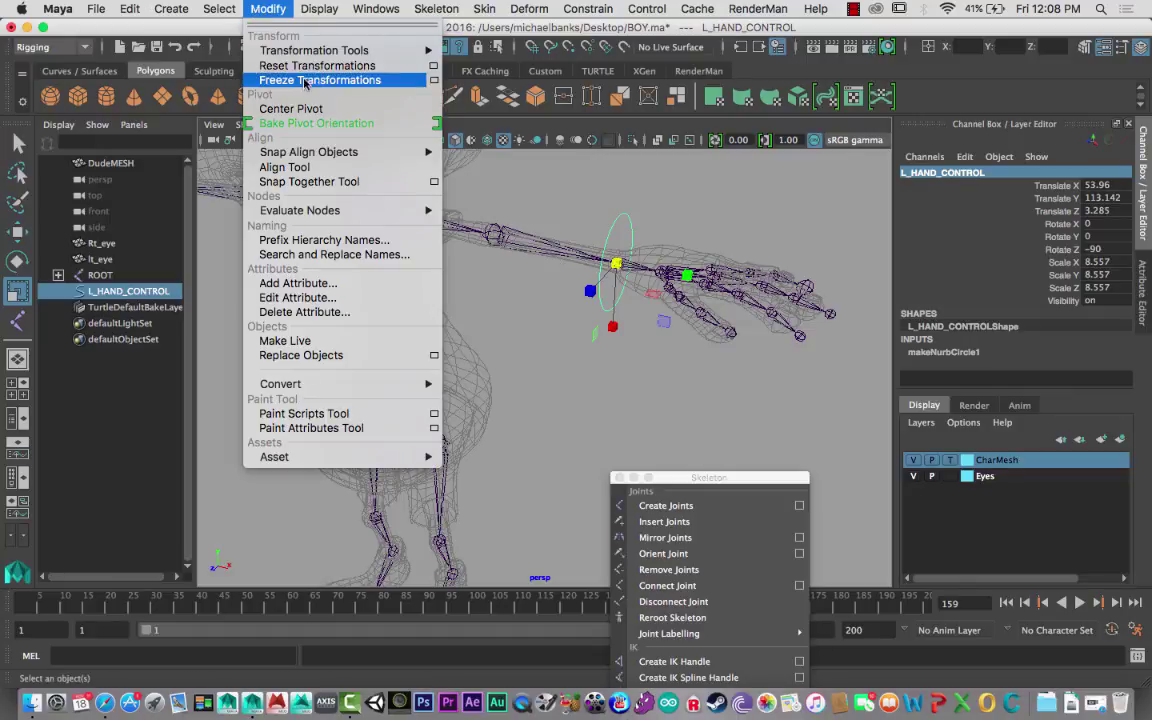
{"action": "left_click", "coordinate": [372, 85]}
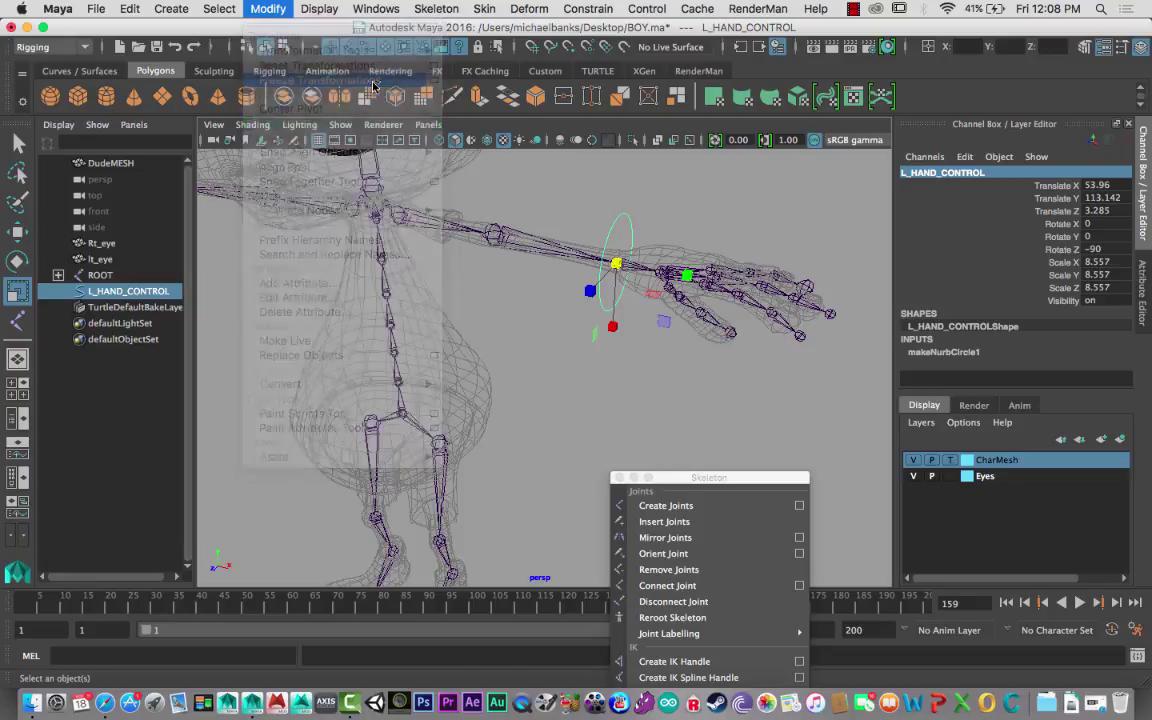
{"action": "left_click_drag", "start_coordinate": [1099, 221], "coordinate": [1111, 291]}
{"action": "left_click_drag", "start_coordinate": [1099, 186], "coordinate": [1097, 274]}
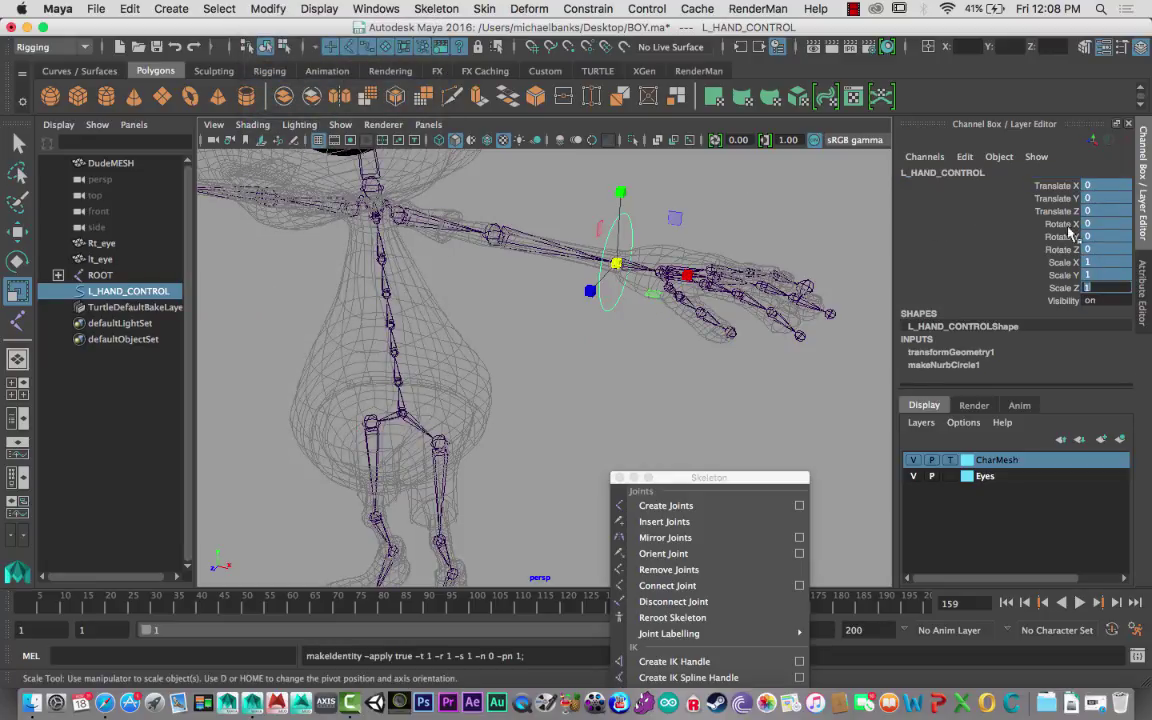
{"action": "left_click_drag", "start_coordinate": [1062, 187], "coordinate": [1100, 279]}
{"action": "left_click_drag", "start_coordinate": [660, 265], "coordinate": [602, 303], "text": "alt"}
{"action": "middle_click_drag", "start_coordinate": [602, 303], "coordinate": [674, 330], "text": "alt"}
{"action": "right_click_drag", "start_coordinate": [674, 330], "coordinate": [474, 297], "text": "alt"}
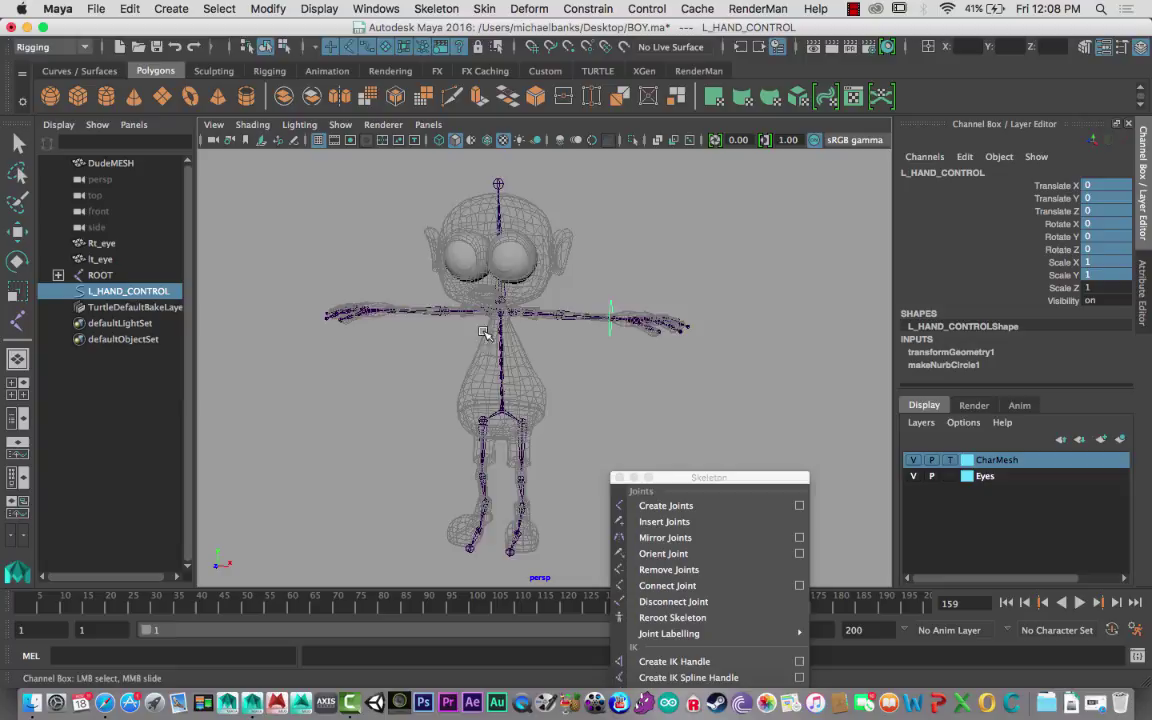
{"action": "left_click_drag", "start_coordinate": [430, 295], "coordinate": [547, 332], "text": "alt"}
{"action": "middle_click_drag", "start_coordinate": [547, 332], "coordinate": [550, 288], "text": "alt"}
{"action": "right_click_drag", "start_coordinate": [550, 288], "coordinate": [735, 345], "text": "alt"}
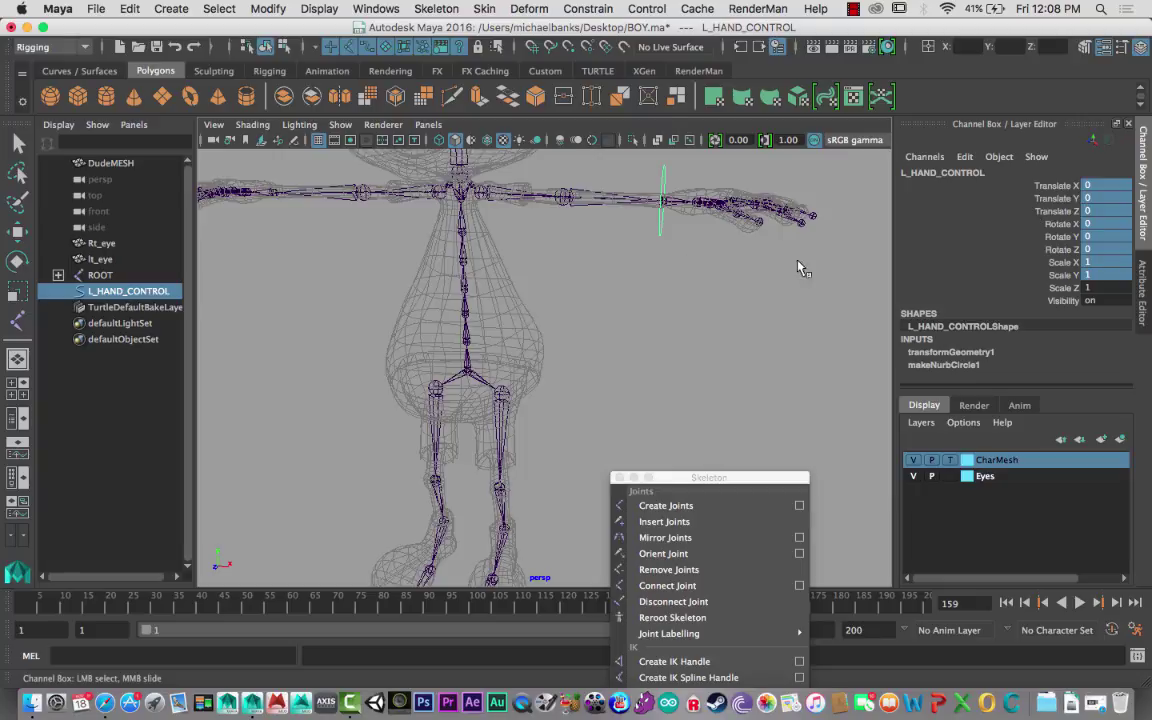
{"action": "middle_click_drag", "start_coordinate": [657, 262], "coordinate": [681, 342], "text": "alt"}
{"action": "right_click_drag", "start_coordinate": [681, 342], "coordinate": [586, 321], "text": "alt"}
{"action": "left_click_drag", "start_coordinate": [586, 321], "coordinate": [501, 313], "text": "alt"}
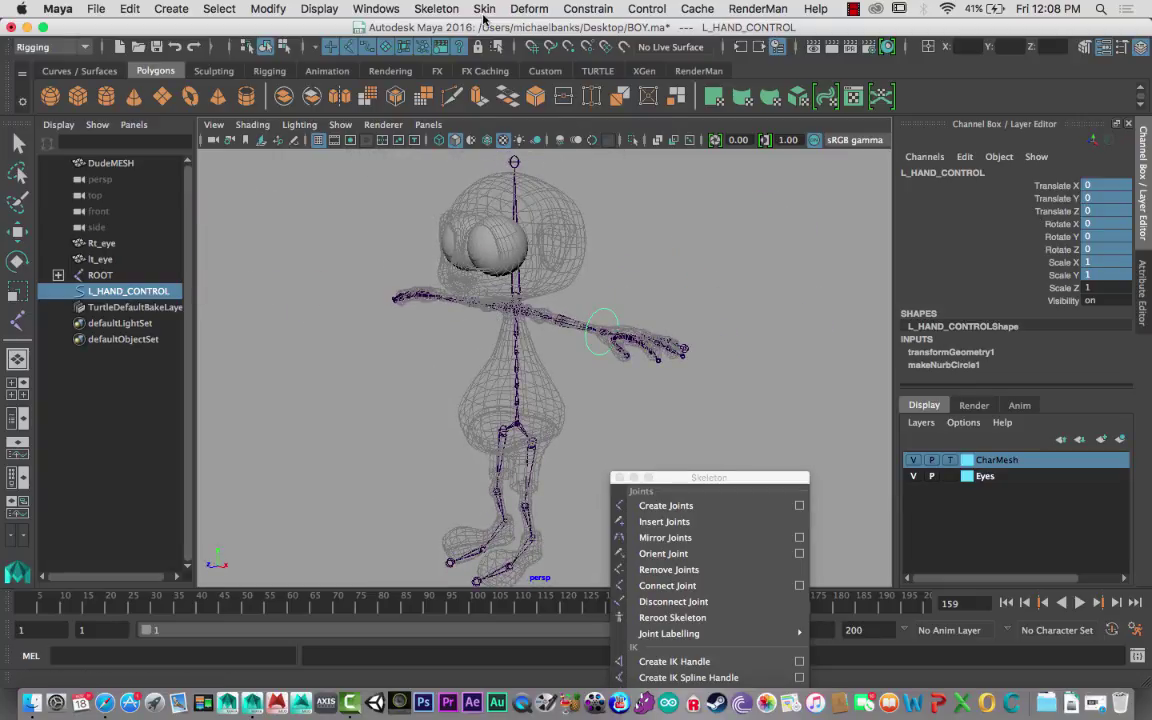
{"action": "left_click", "coordinate": [440, 10]}
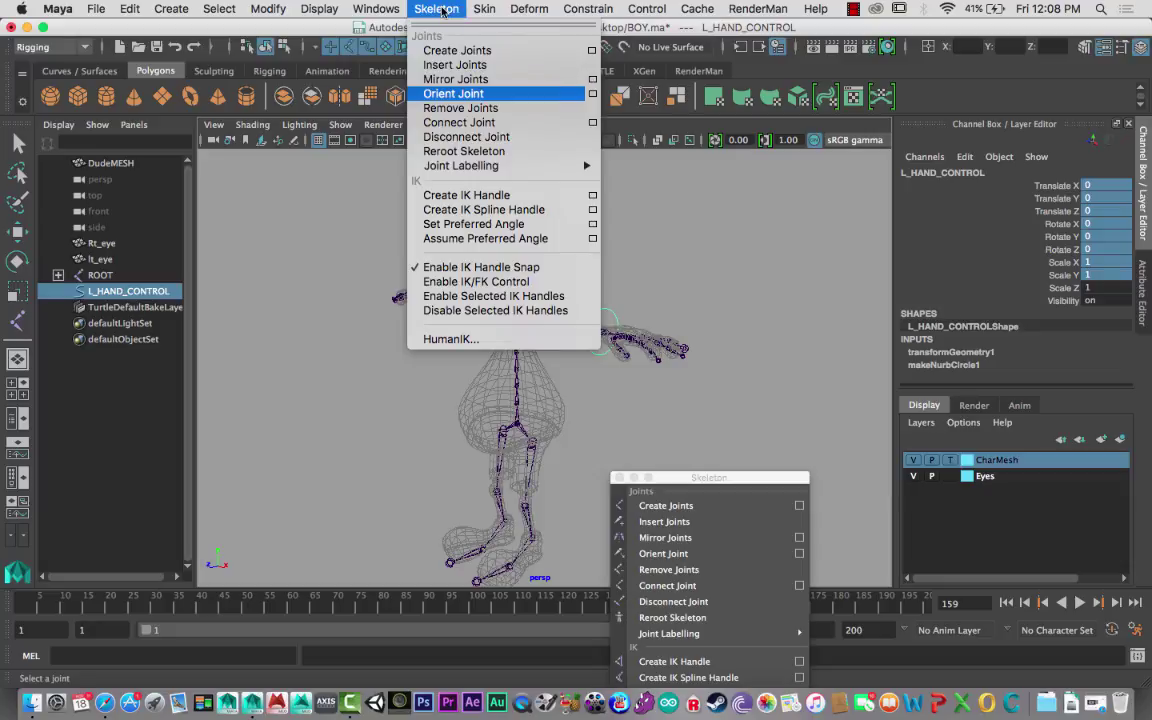
{"action": "mouse_move", "coordinate": [477, 14]}
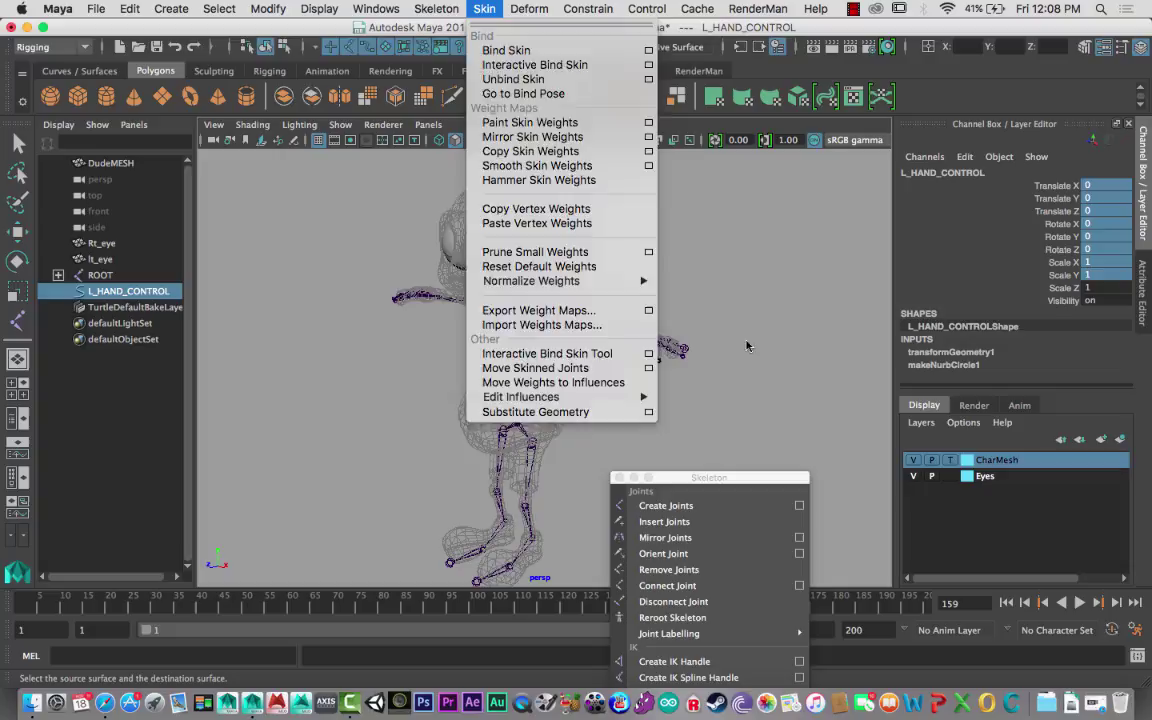
{"action": "left_click", "coordinate": [586, 96]}
Step: Try rotating the second joint of the left thumb and undo the rotation
{"action": "left_click_drag", "start_coordinate": [653, 338], "coordinate": [463, 193], "text": "alt"}
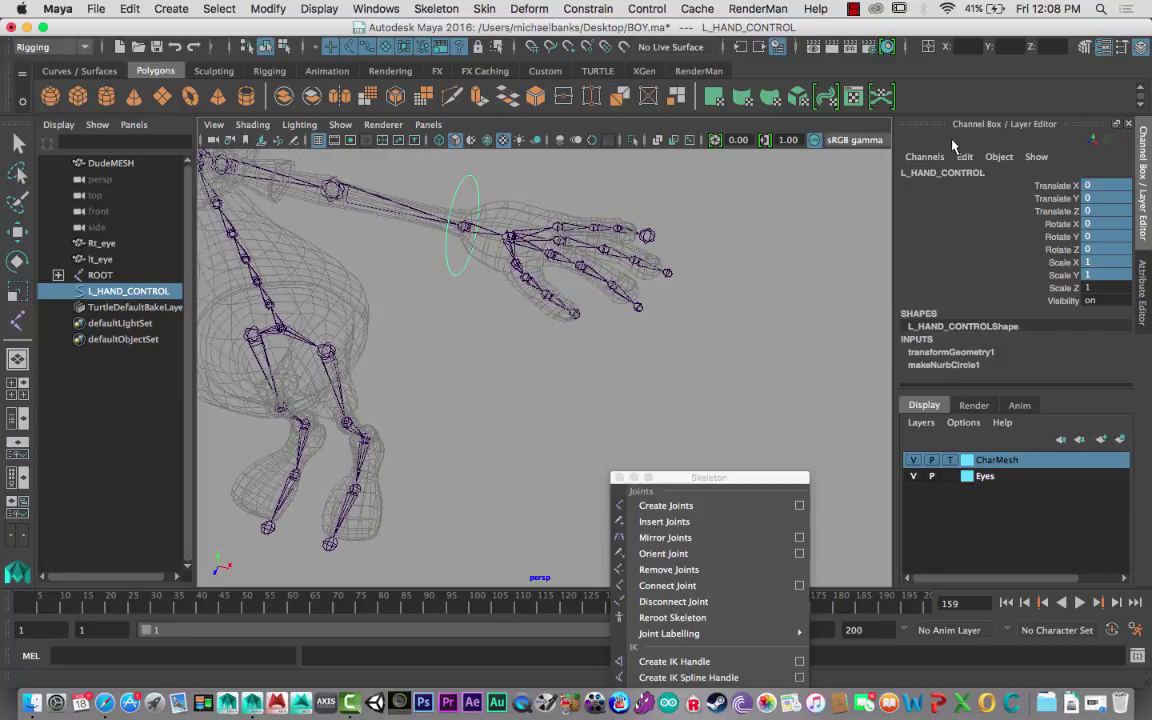
{"action": "right_click_drag", "start_coordinate": [563, 296], "coordinate": [607, 321], "text": "alt"}
{"action": "middle_click_drag", "start_coordinate": [516, 250], "coordinate": [526, 307], "text": "alt"}
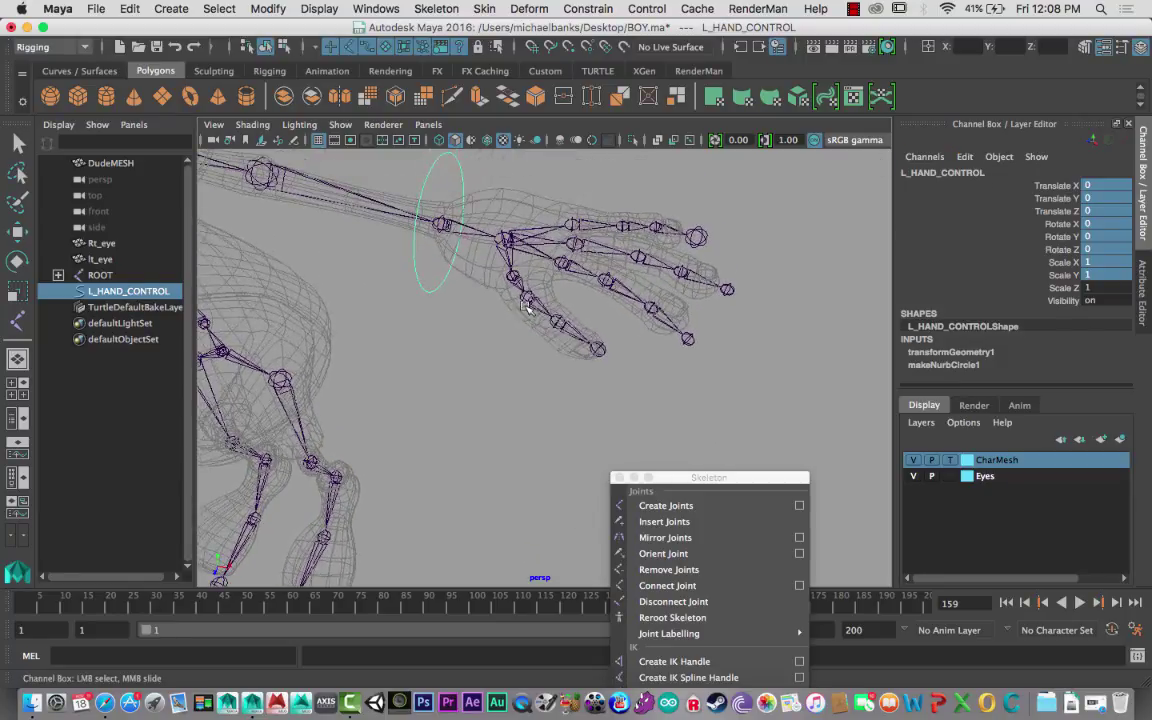
{"action": "left_click", "coordinate": [523, 302]}
{"action": "key", "text": "r"}
{"action": "left_click_drag", "start_coordinate": [523, 302], "coordinate": [474, 308], "text": "alt"}
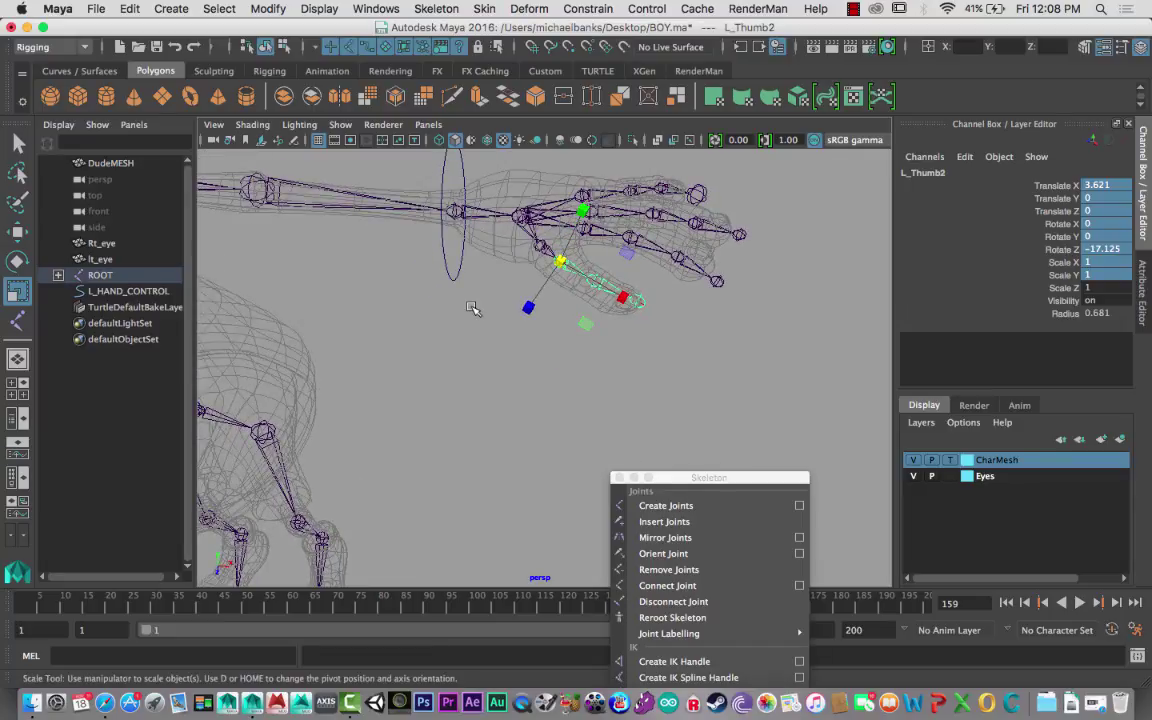
{"action": "key", "text": "e"}
{"action": "left_click_drag", "start_coordinate": [548, 316], "coordinate": [475, 222]}
{"action": "key", "text": "super+z"}
Step: Select the L_HAND_CONTROL circle at the left wrist and open the Add Attribute window for it
{"action": "left_click", "coordinate": [456, 229]}
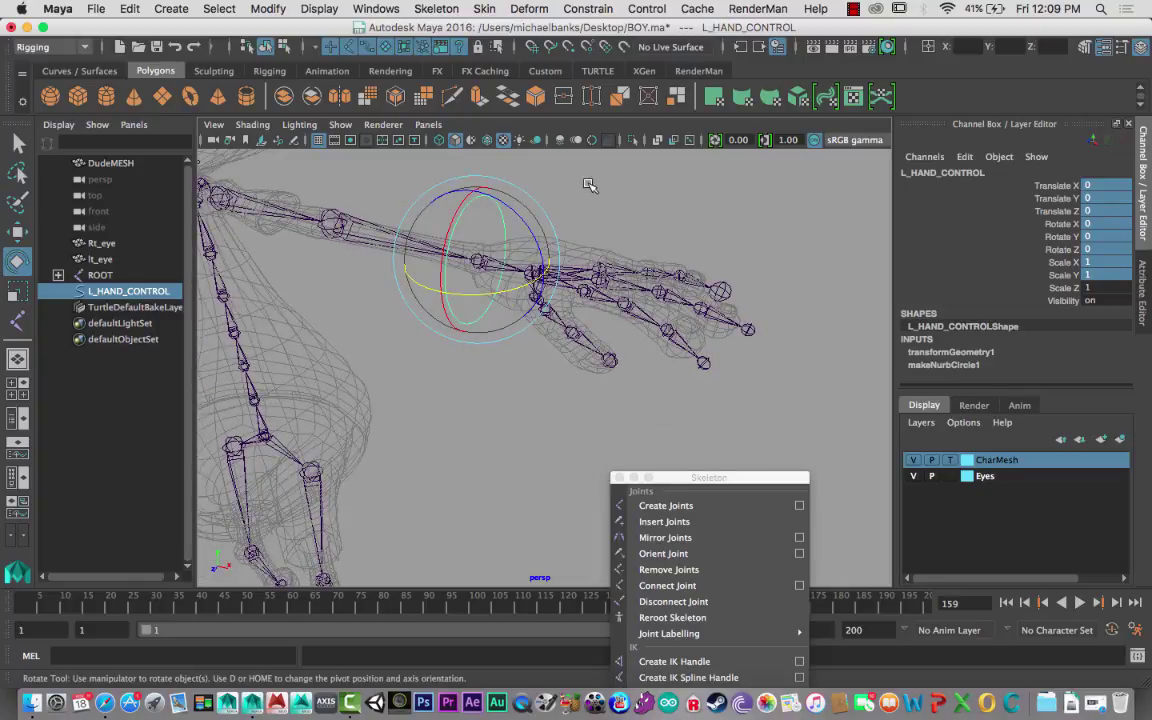
{"action": "left_click", "coordinate": [531, 167]}
{"action": "left_click", "coordinate": [503, 207]}
{"action": "key", "text": "q"}
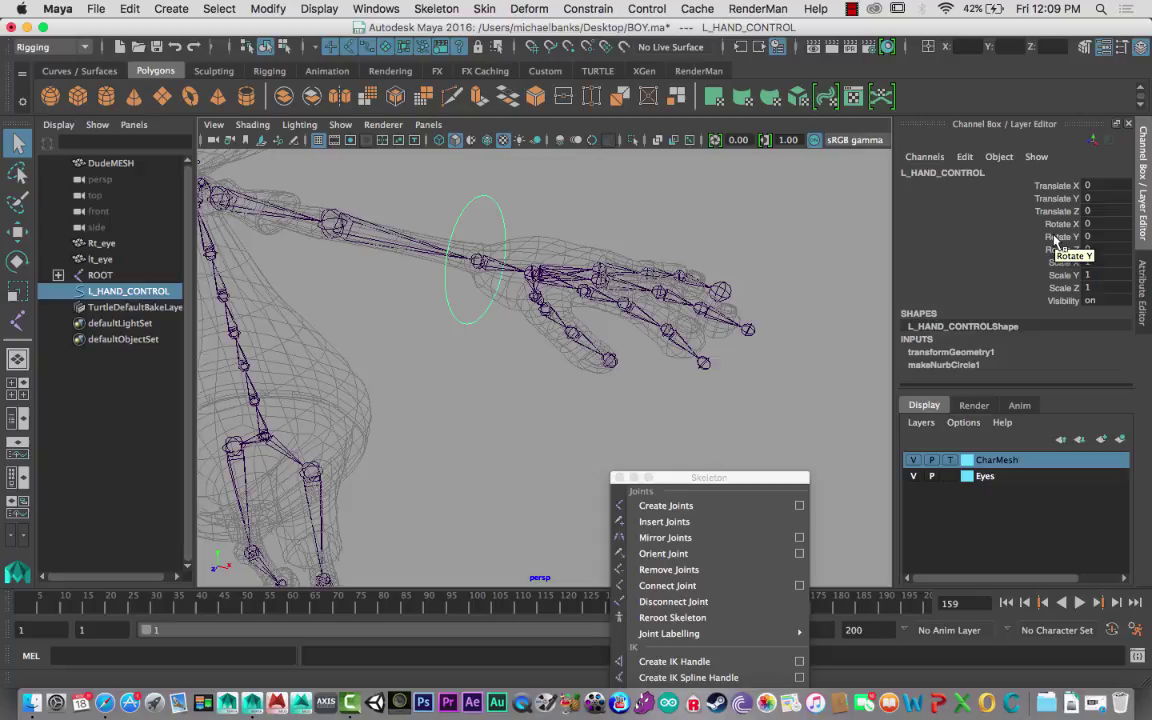
{"action": "left_click", "coordinate": [964, 158]}
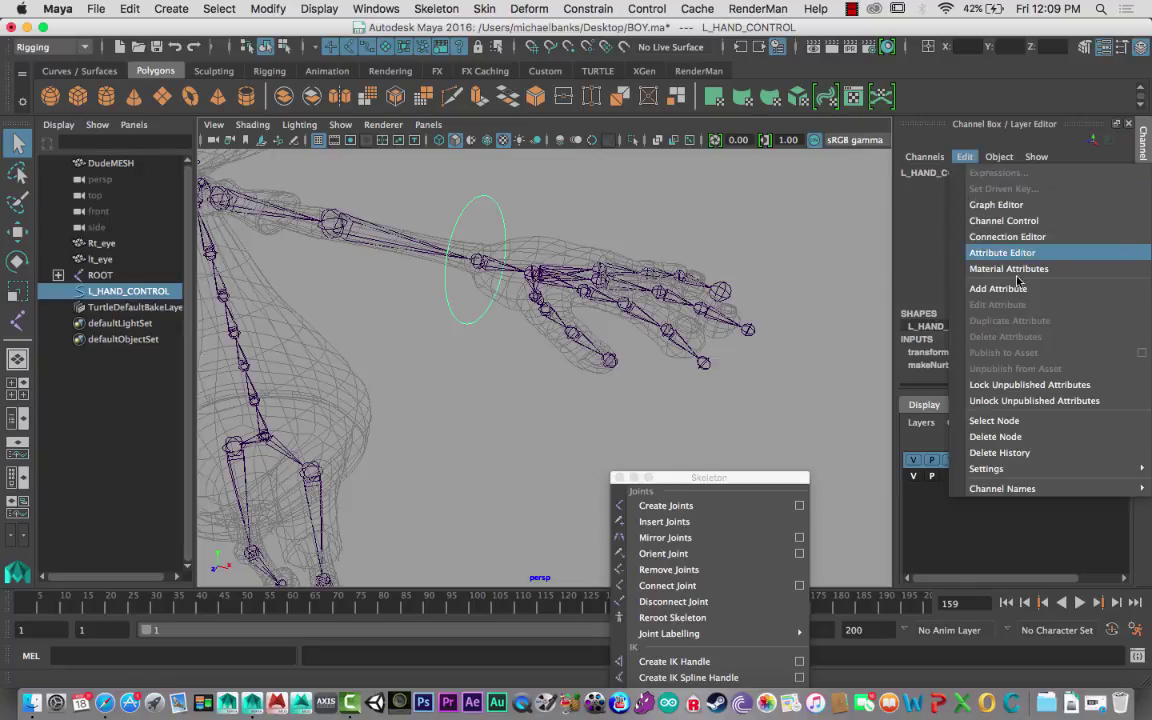
{"action": "left_click", "coordinate": [1056, 289]}
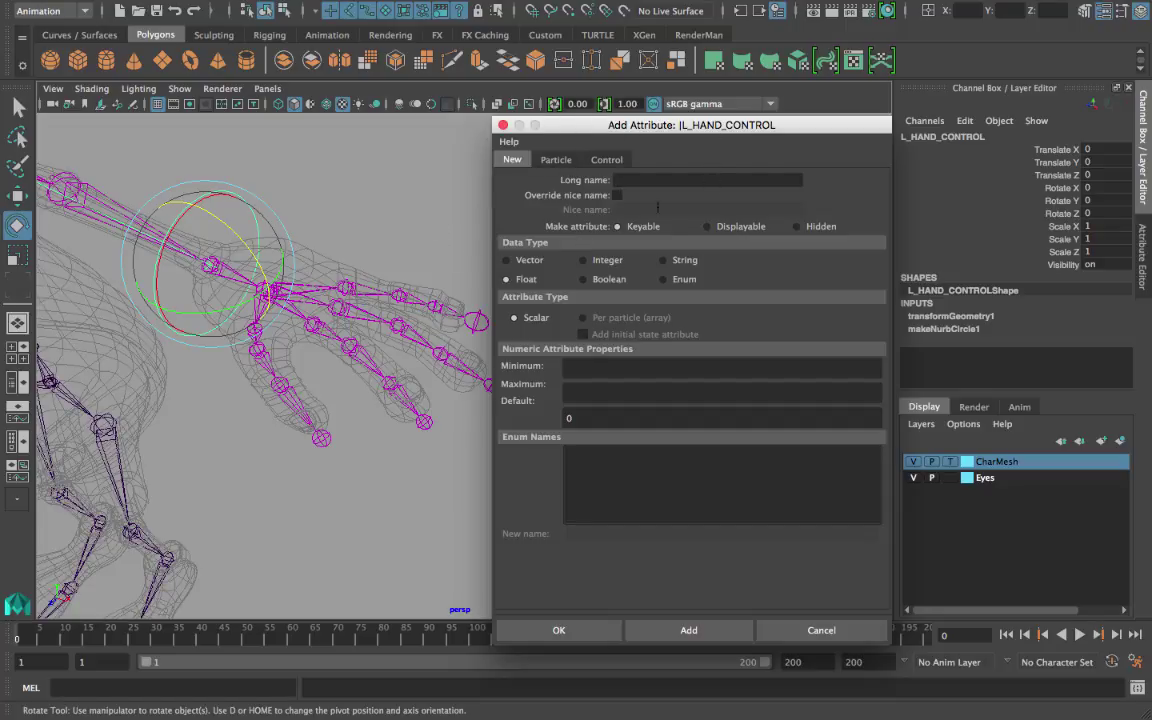
Step: Add a keyable float attribute FIST to L_HAND_CONTROL with minimum -10, maximum 10 and default 0, and close the Add Attribute window
{"action": "left_click", "coordinate": [363, 177]}
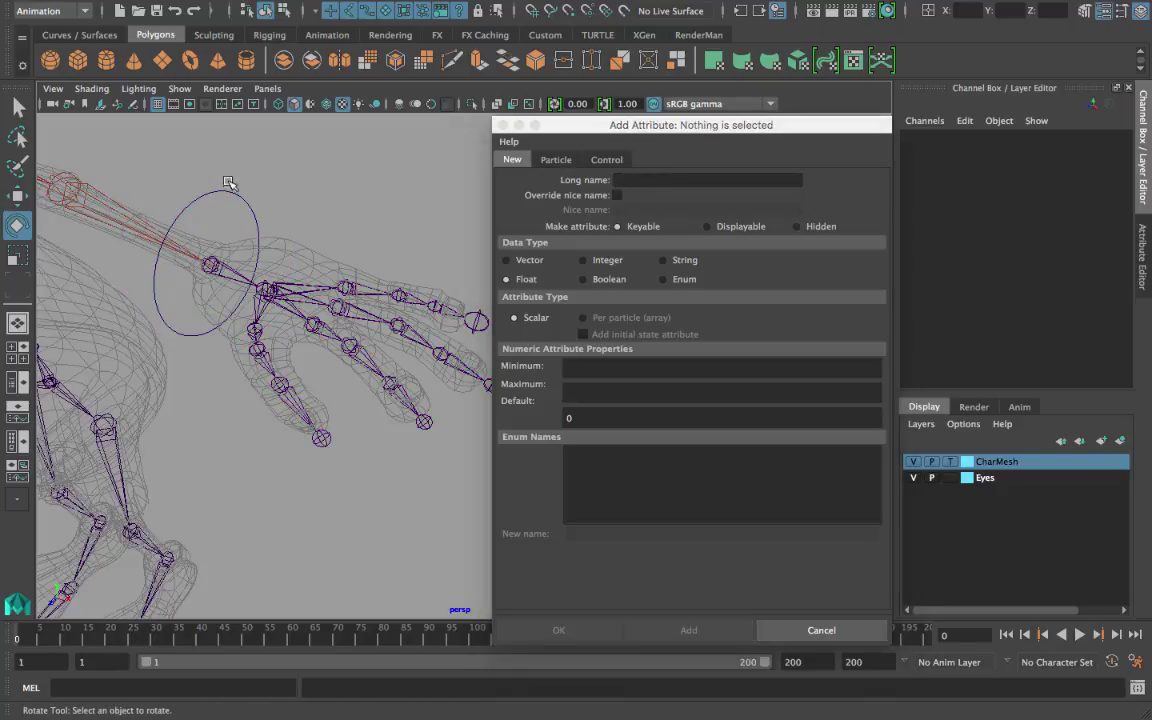
{"action": "left_click", "coordinate": [245, 214]}
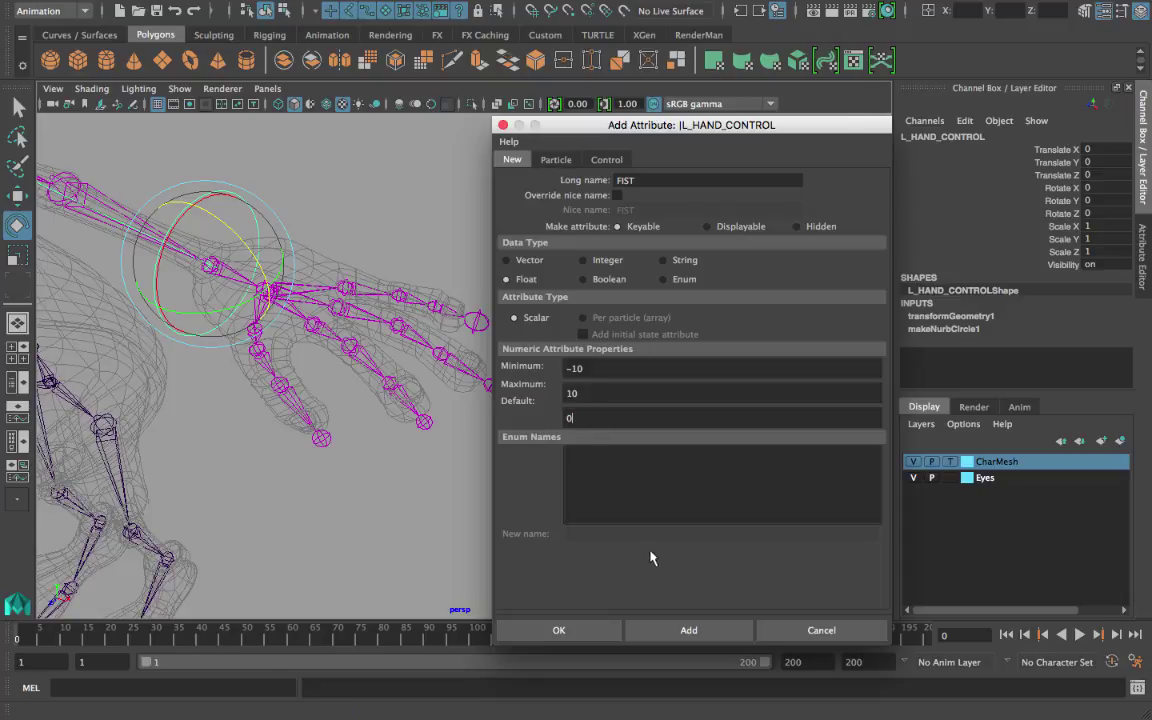
{"action": "left_click", "coordinate": [686, 628]}
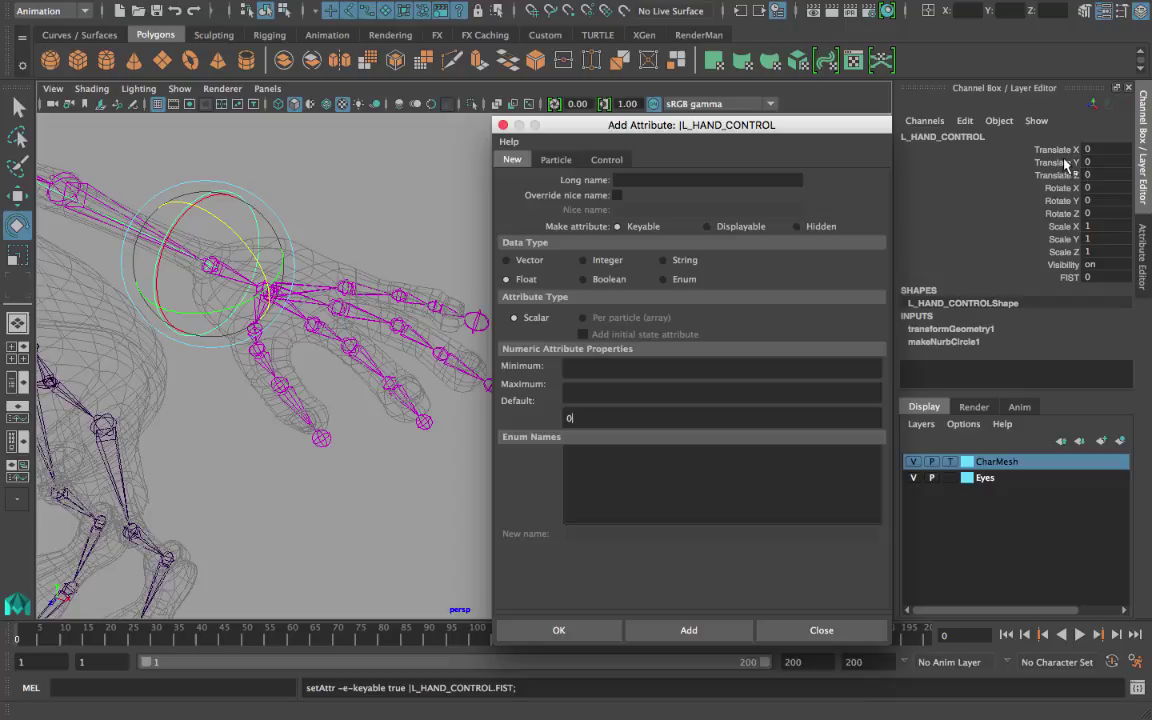
{"action": "left_click", "coordinate": [1070, 277]}
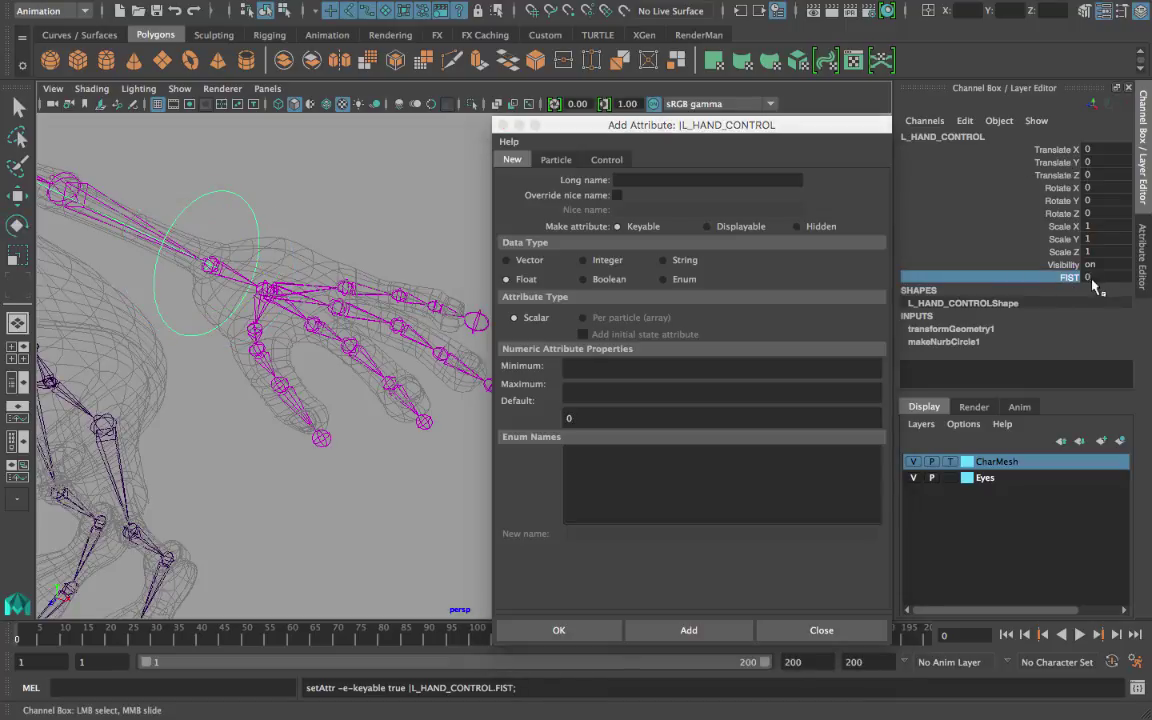
{"action": "left_click", "coordinate": [503, 126]}
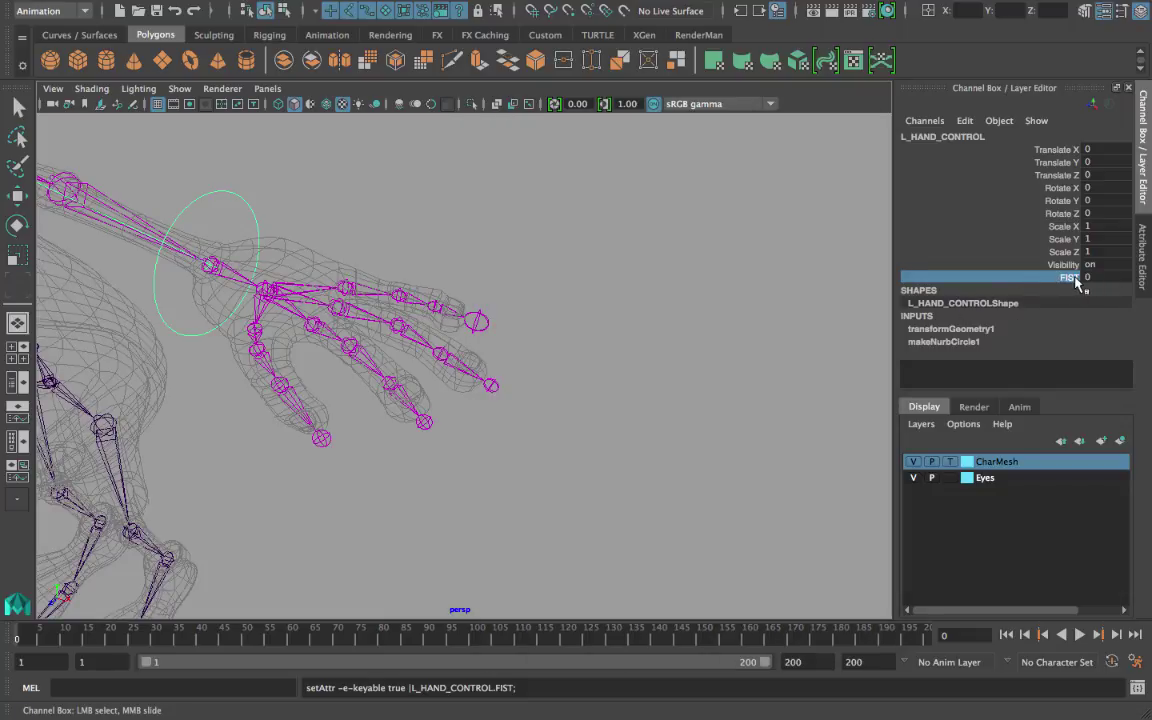
{"action": "left_click", "coordinate": [188, 175]}
{"action": "key", "text": "e"}
{"action": "left_click", "coordinate": [230, 205]}
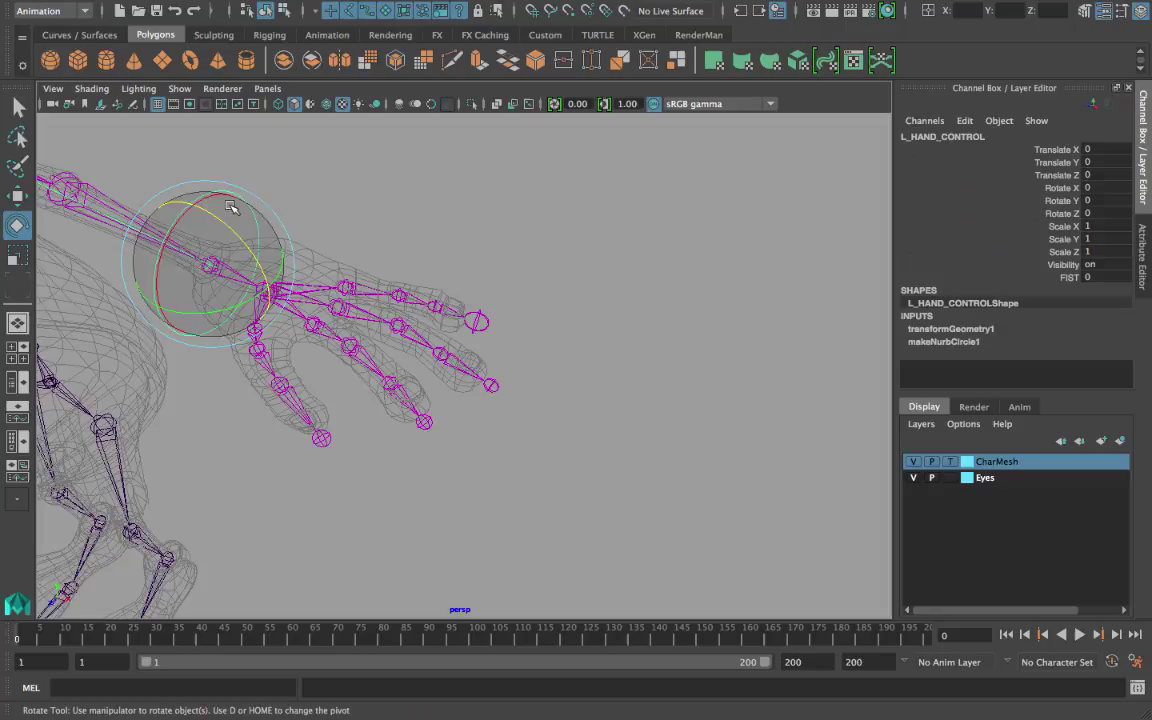
{"action": "key", "text": "q"}
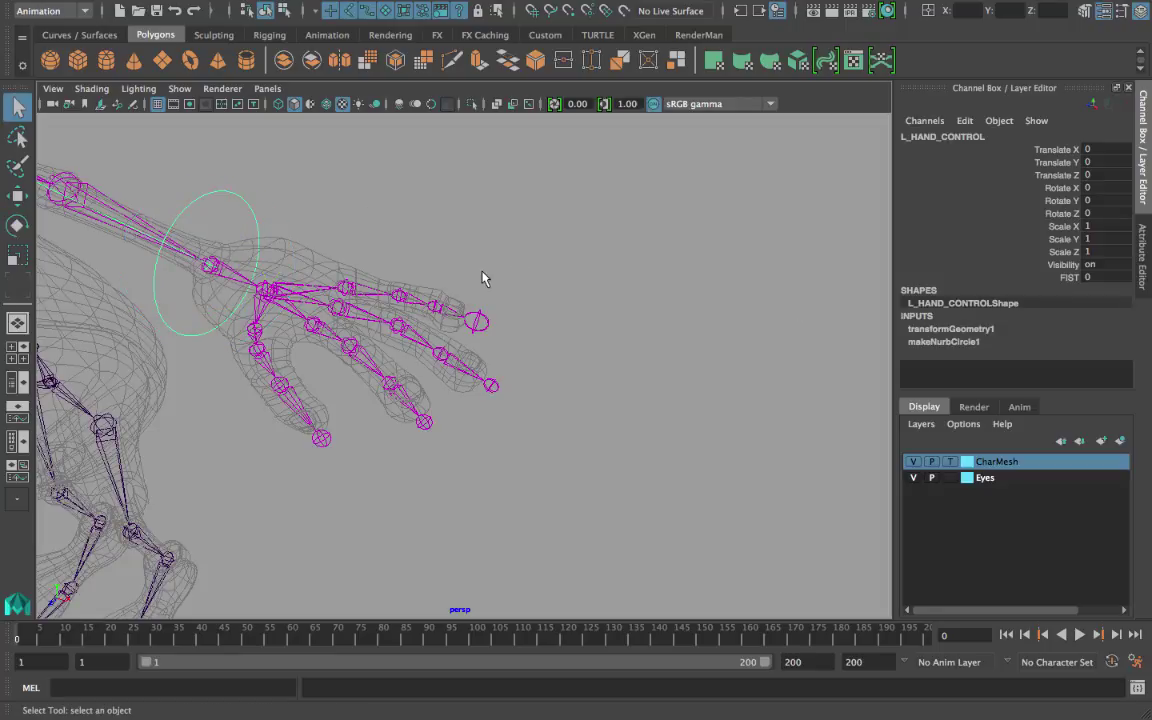
Step: Open the Set Driven Key window for L_HAND_CONTROL and place it beside the left hand so the finger joints remain accessible
{"action": "left_click_drag", "start_coordinate": [386, 262], "coordinate": [416, 238], "text": "alt"}
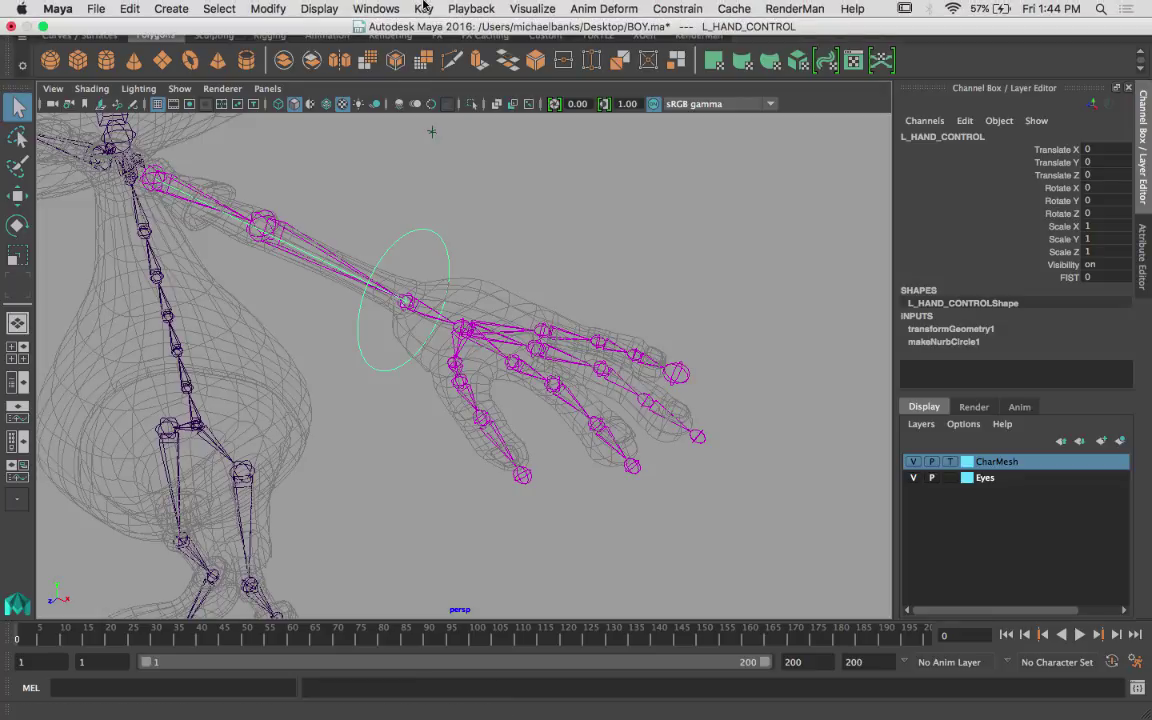
{"action": "left_click", "coordinate": [425, 9]}
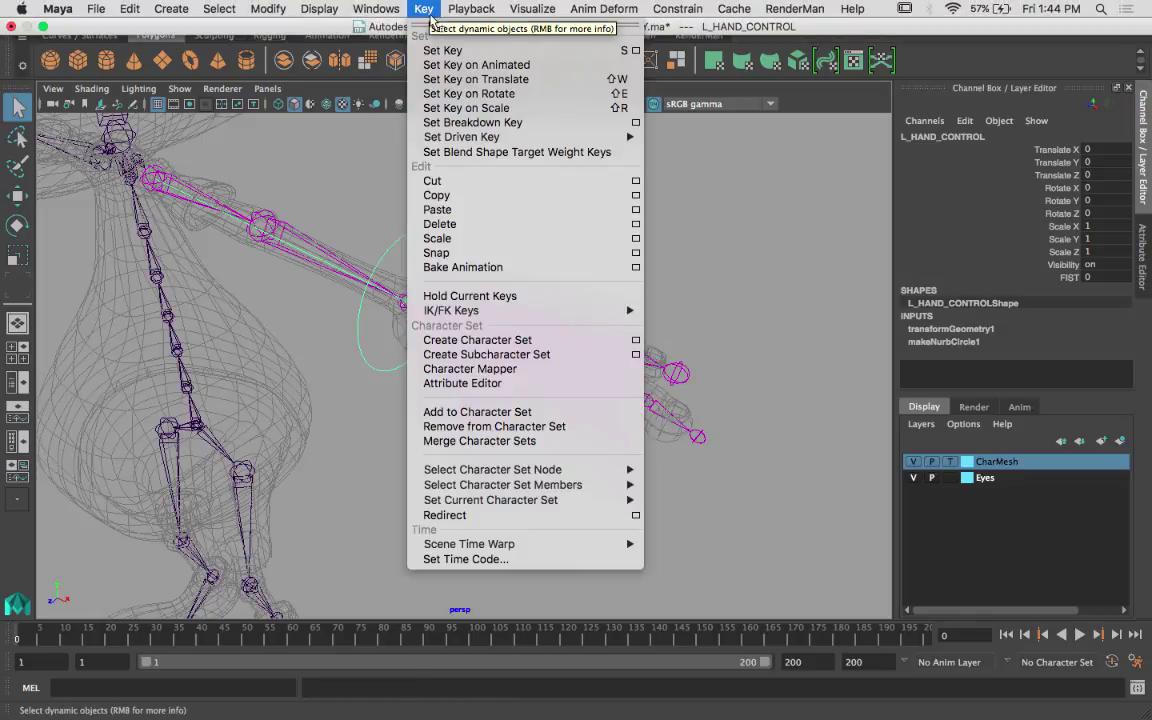
{"action": "mouse_move", "coordinate": [460, 140]}
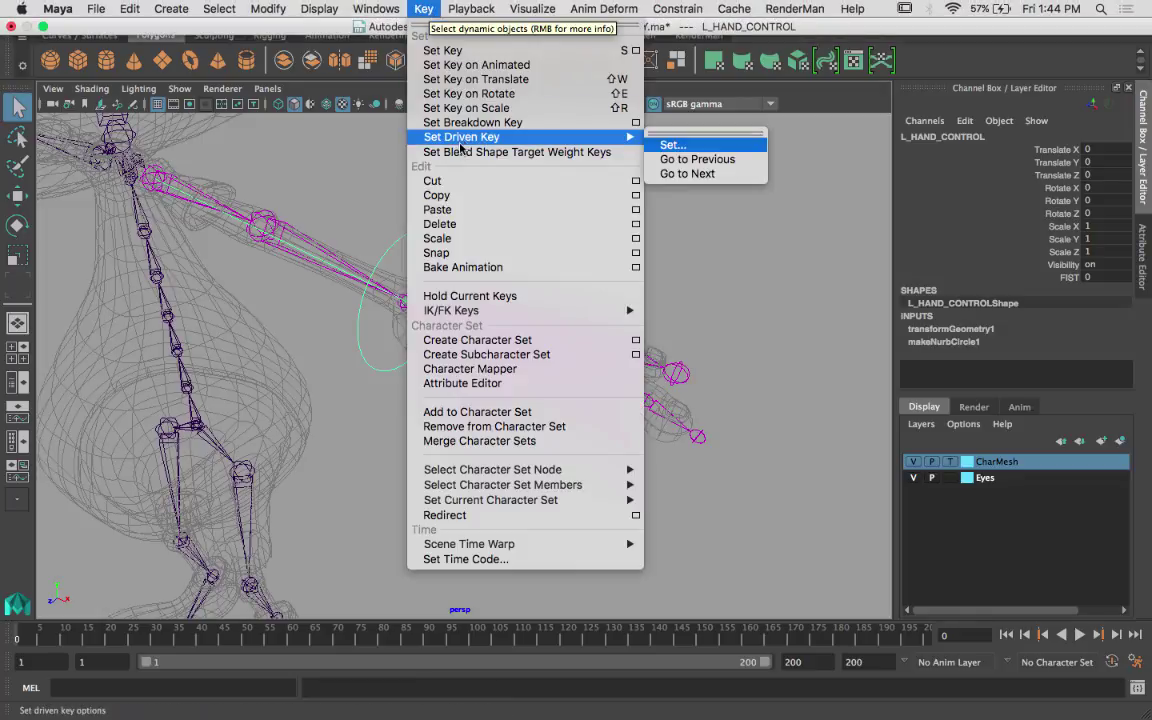
{"action": "left_click", "coordinate": [697, 148]}
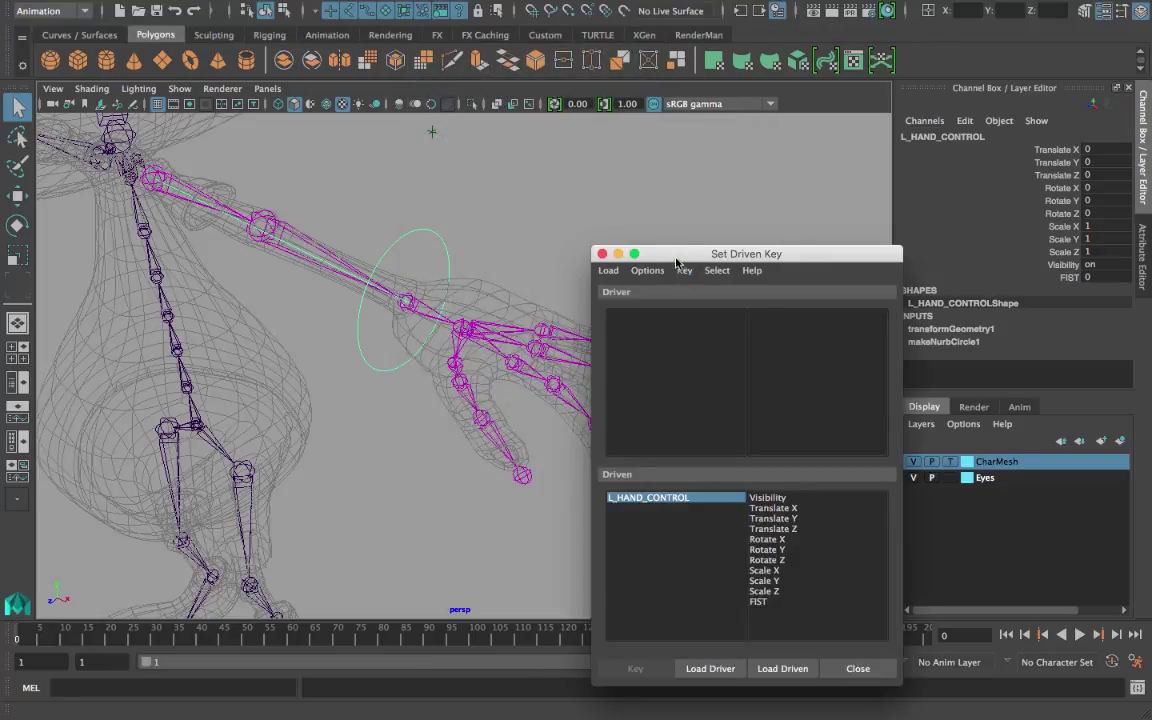
{"action": "left_click_drag", "start_coordinate": [676, 262], "coordinate": [659, 137]}
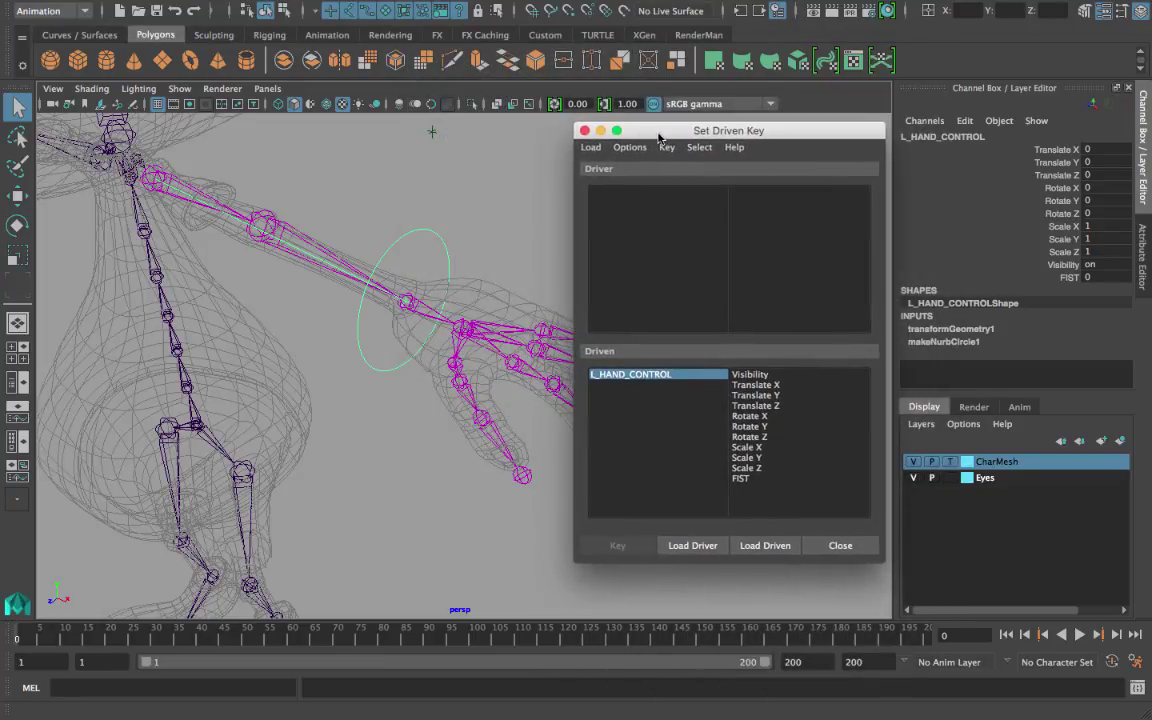
{"action": "mouse_move", "coordinate": [448, 236]}
{"action": "left_mouse_down", "text": "alt"}
{"action": "mouse_move", "coordinate": [463, 244]}
{"action": "mouse_move", "coordinate": [437, 221]}
{"action": "mouse_move", "coordinate": [419, 234]}
{"action": "mouse_move", "coordinate": [447, 224]}
{"action": "left_mouse_up", "text": "alt"}
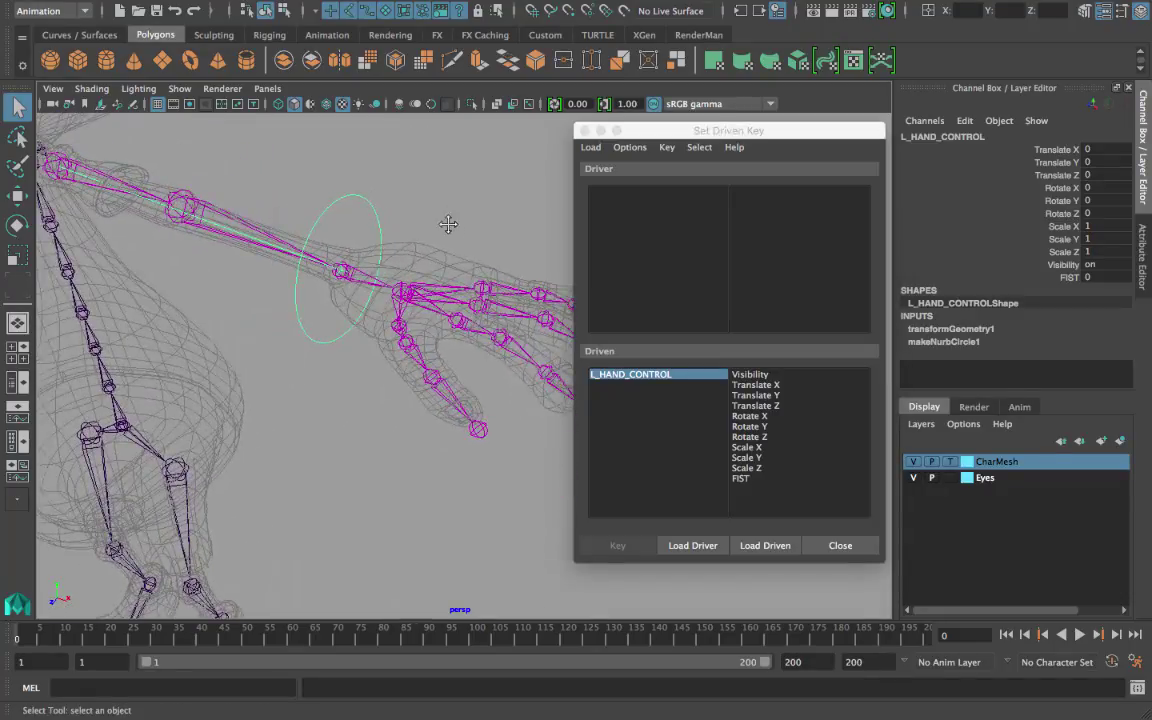
{"action": "middle_click_drag", "start_coordinate": [447, 224], "coordinate": [352, 219], "text": "alt"}
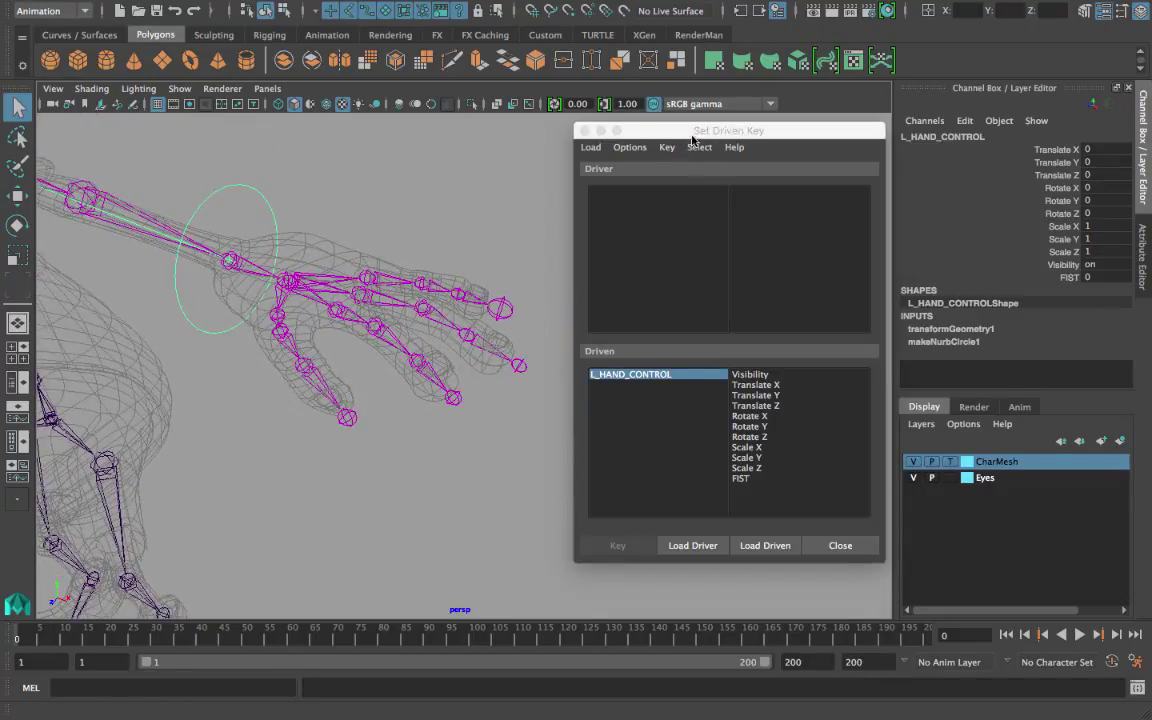
{"action": "left_click_drag", "start_coordinate": [676, 133], "coordinate": [651, 134]}
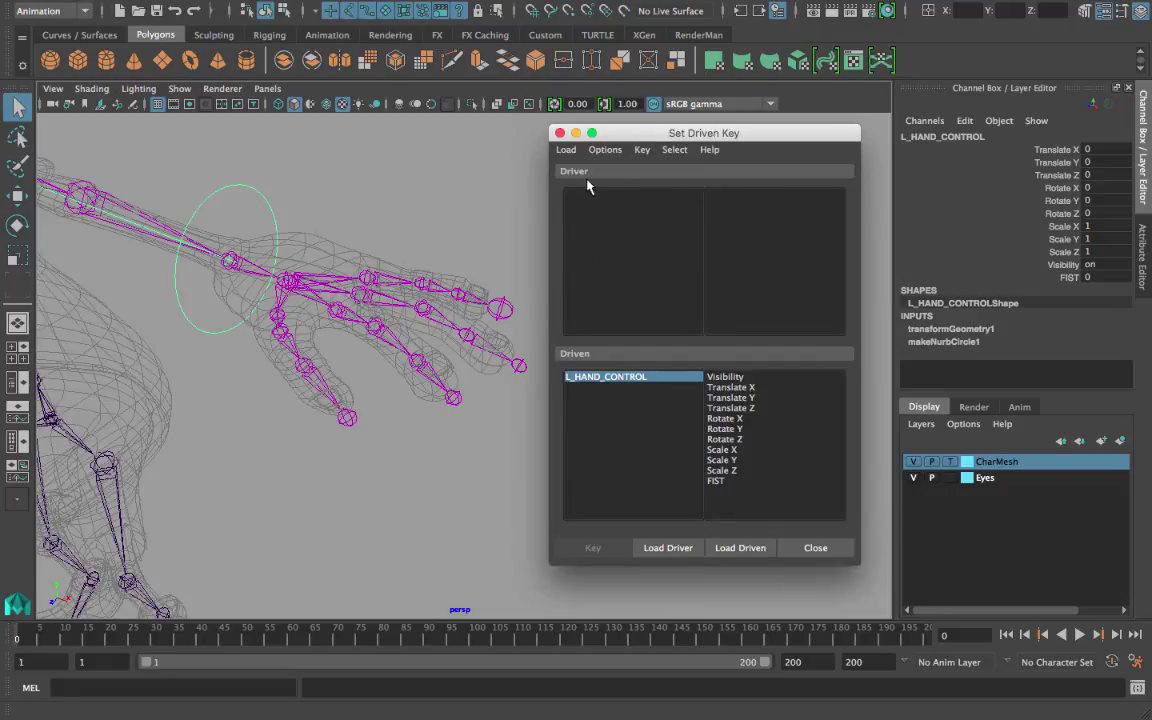
Step: Load L_HAND_CONTROL as the driver and choose its FIST attribute as the driving attribute
{"action": "left_click", "coordinate": [333, 193]}
{"action": "left_click_drag", "start_coordinate": [243, 194], "coordinate": [304, 201]}
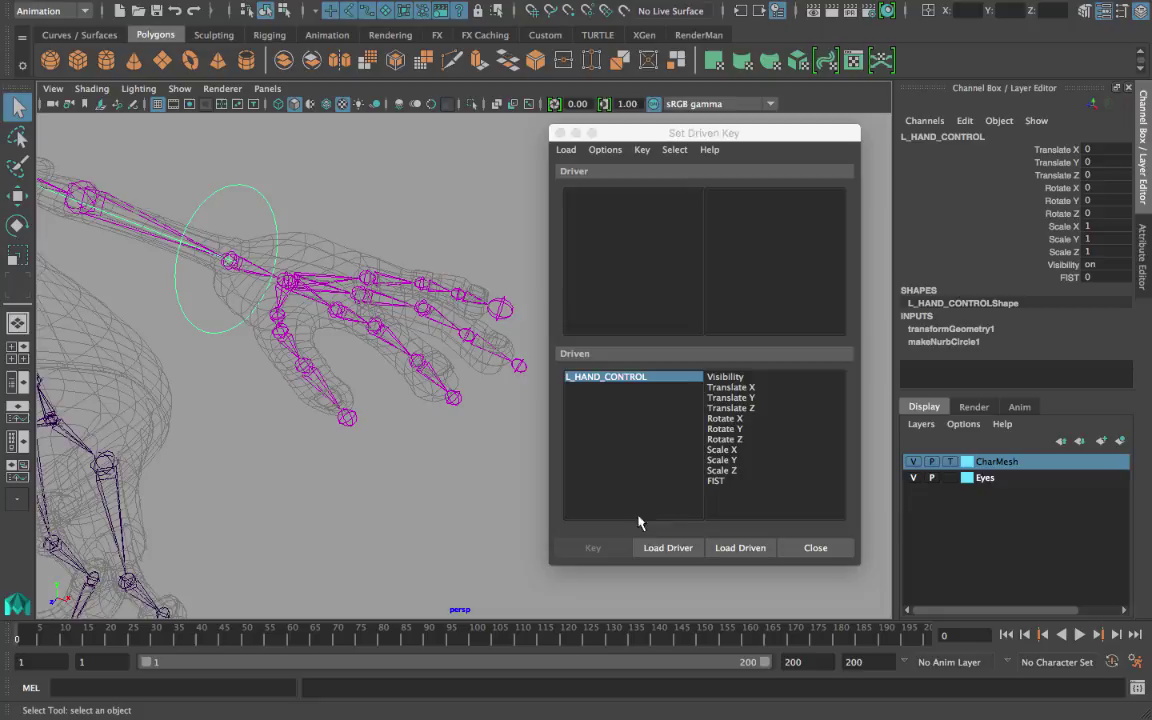
{"action": "left_click", "coordinate": [664, 547]}
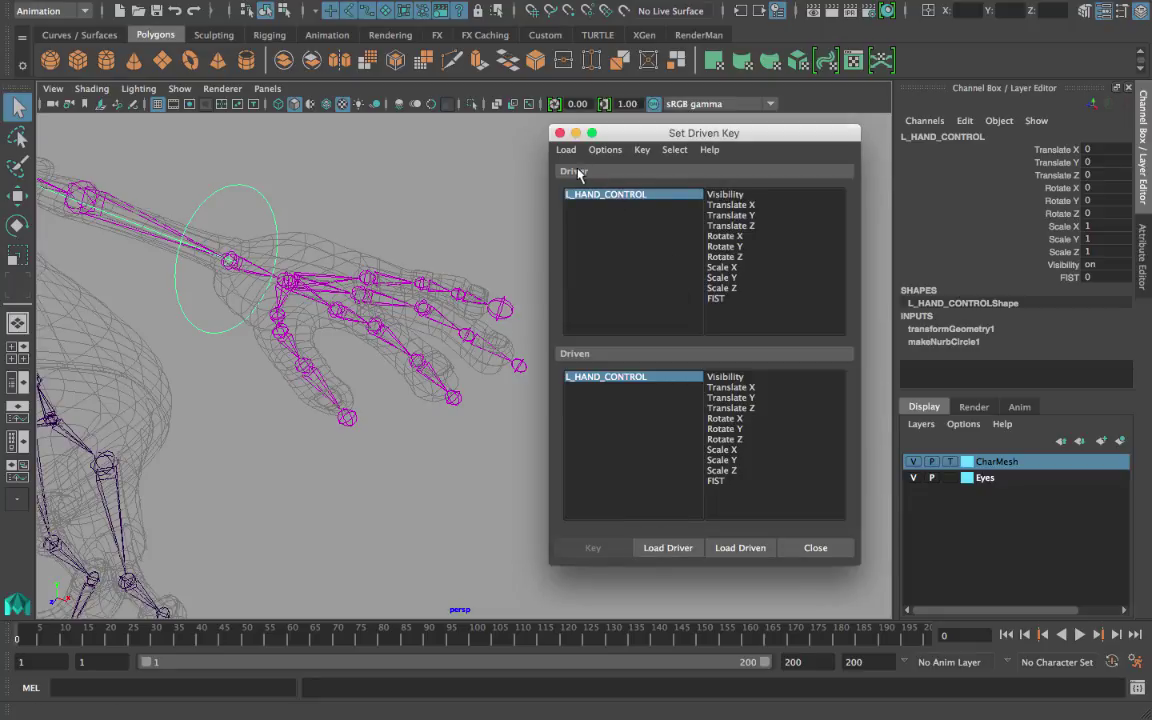
{"action": "left_click", "coordinate": [728, 299]}
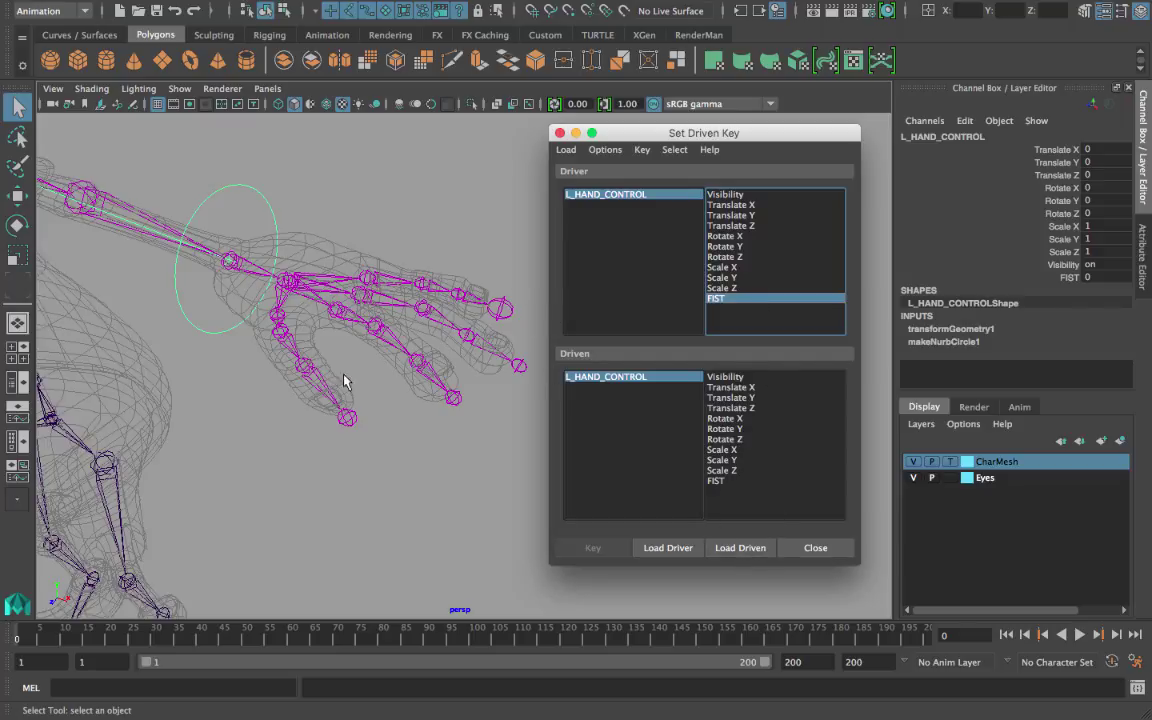
Step: Add the three left thumb joints and three left middle finger joints to the L_HAND_CONTROL selection
{"action": "left_click_drag", "start_coordinate": [290, 390], "coordinate": [340, 458], "text": "alt"}
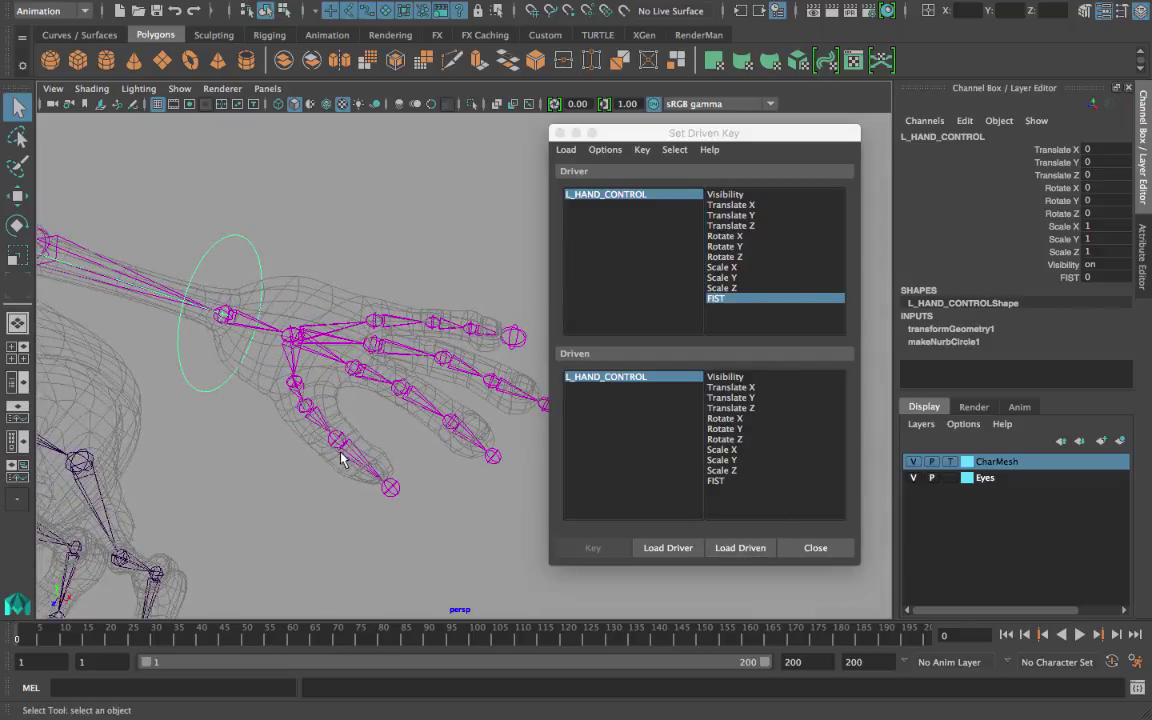
{"action": "left_click", "coordinate": [338, 443], "text": "shift"}
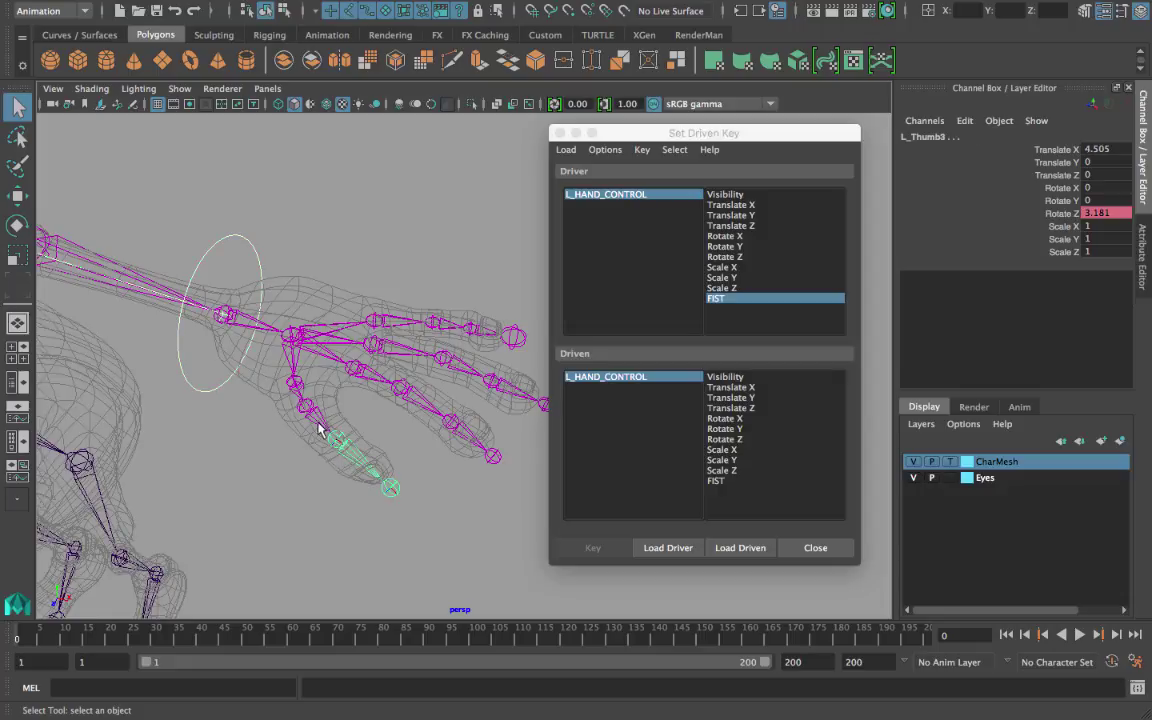
{"action": "left_click", "coordinate": [305, 407], "text": "shift"}
{"action": "left_click", "coordinate": [295, 385], "text": "shift"}
{"action": "left_click", "coordinate": [451, 422]}
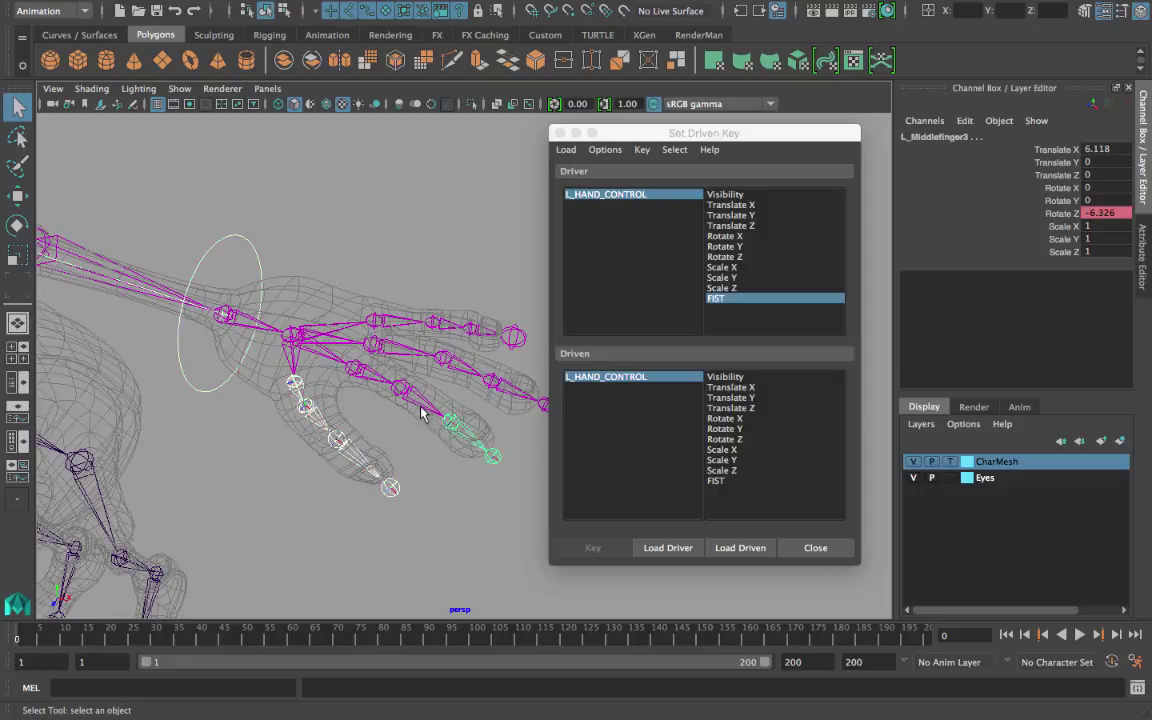
{"action": "left_click", "coordinate": [400, 388], "text": "shift"}
{"action": "left_click", "coordinate": [357, 368], "text": "shift"}
Step: Add the three left index finger joints and three left small finger joints to the selection
{"action": "left_click", "coordinate": [538, 402]}
{"action": "left_click", "coordinate": [493, 381], "text": "shift"}
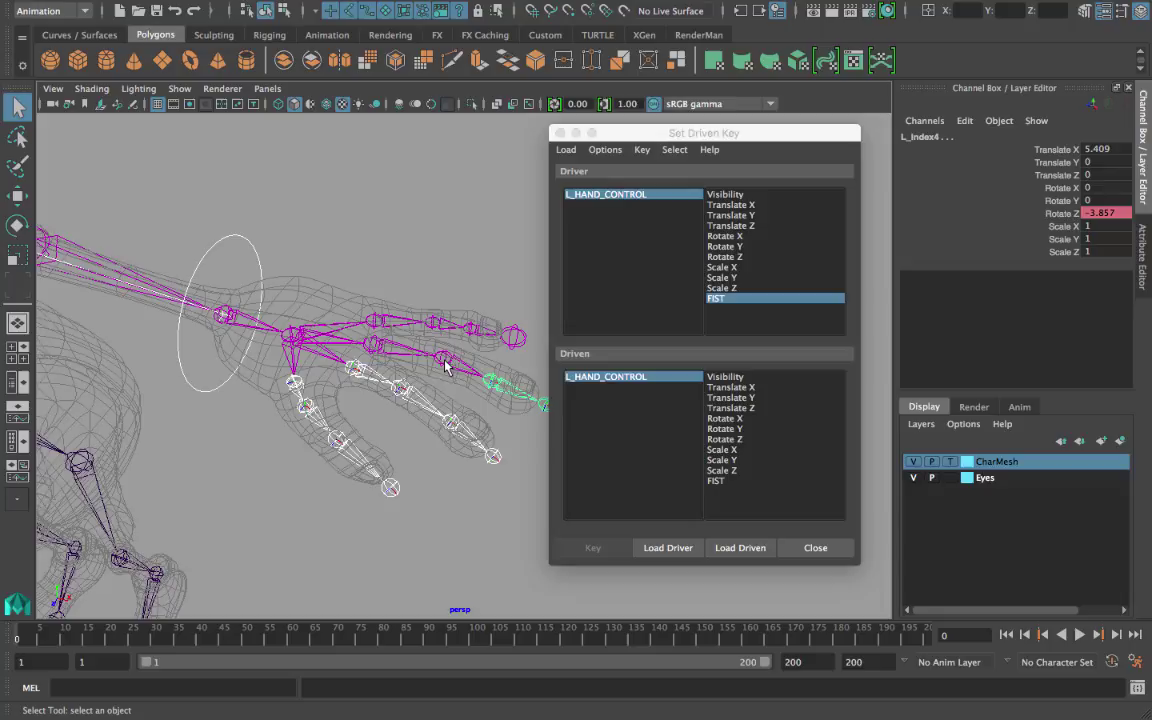
{"action": "left_click", "coordinate": [440, 358], "text": "shift"}
{"action": "left_click", "coordinate": [373, 345], "text": "shift"}
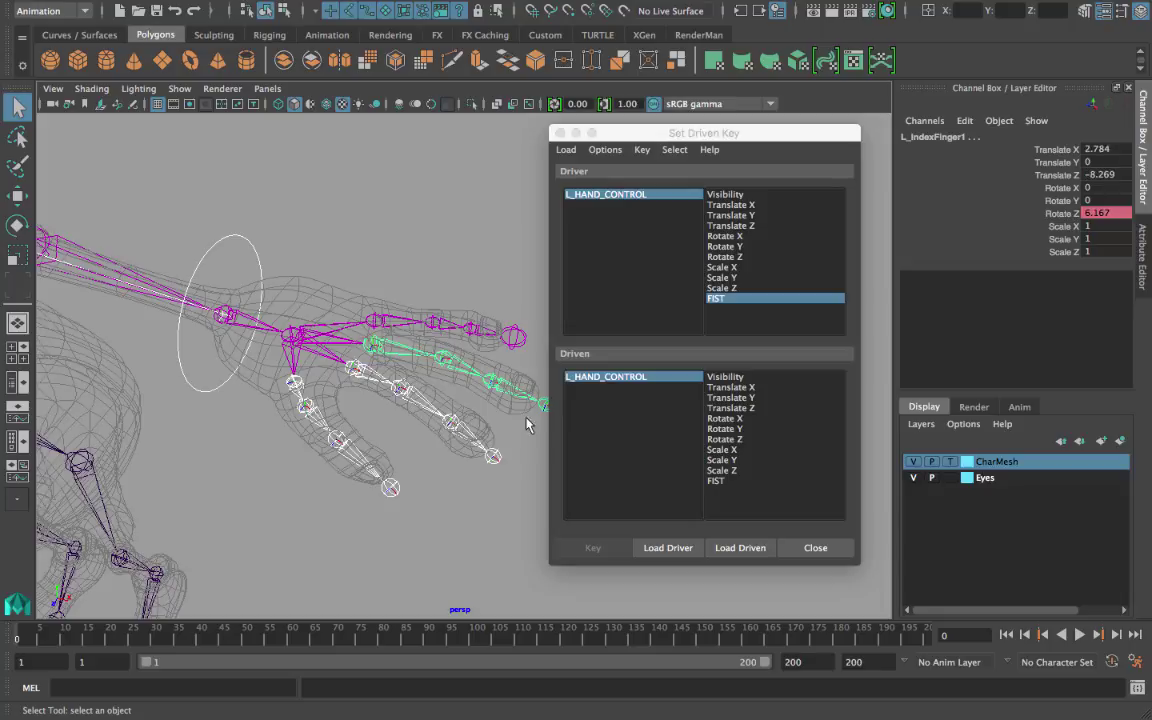
{"action": "left_click", "coordinate": [513, 337]}
{"action": "left_click", "coordinate": [470, 328], "text": "shift"}
{"action": "left_click", "coordinate": [442, 325], "text": "shift"}
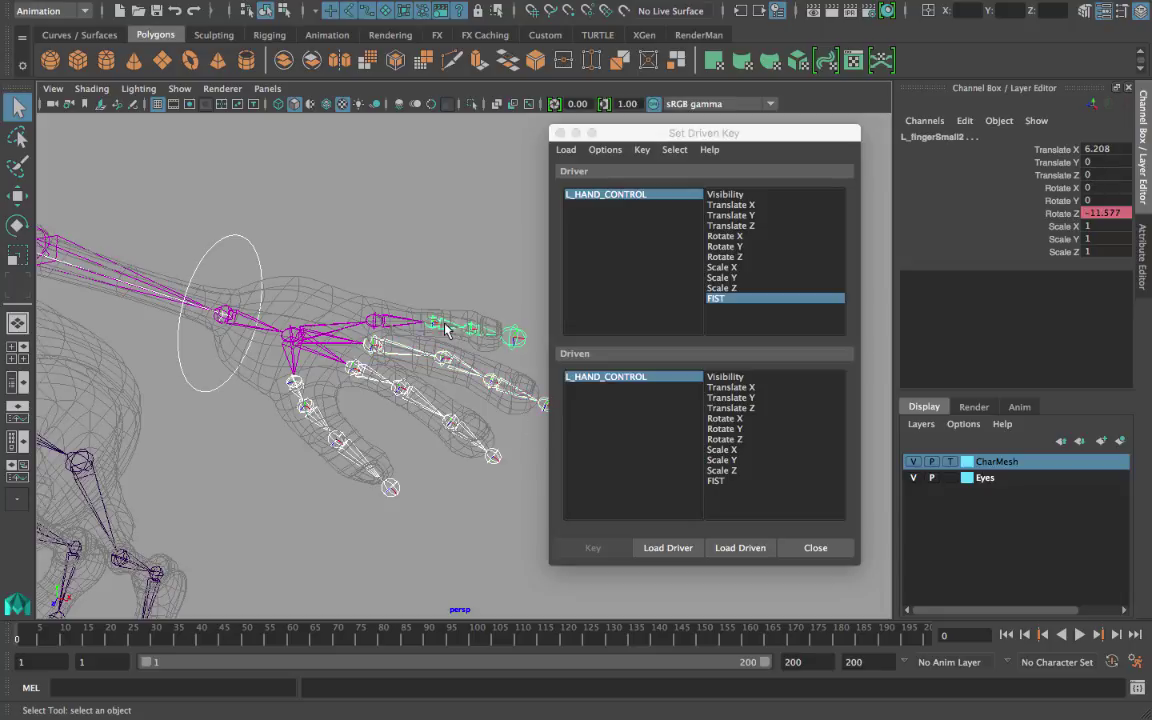
{"action": "left_click", "coordinate": [376, 320], "text": "shift"}
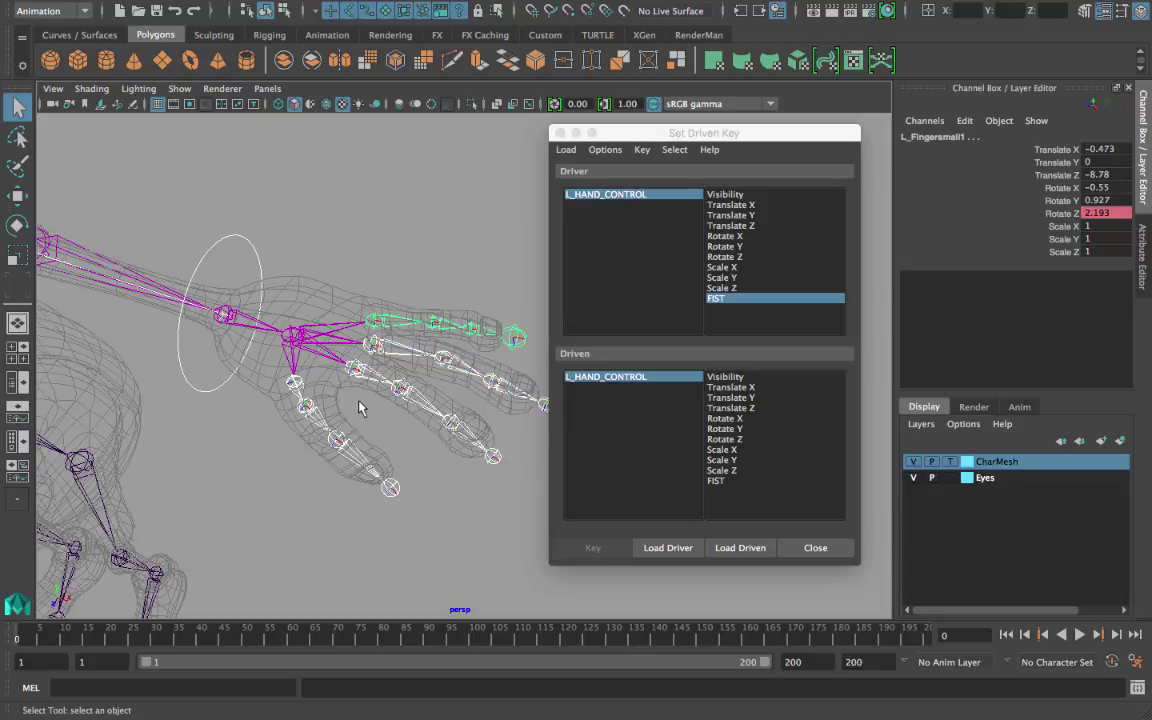
Step: Load the selected control and finger joints as driven objects and highlight every entry from L_HAND_CONTROL to L_Fingersmall1
{"action": "left_click", "coordinate": [738, 552]}
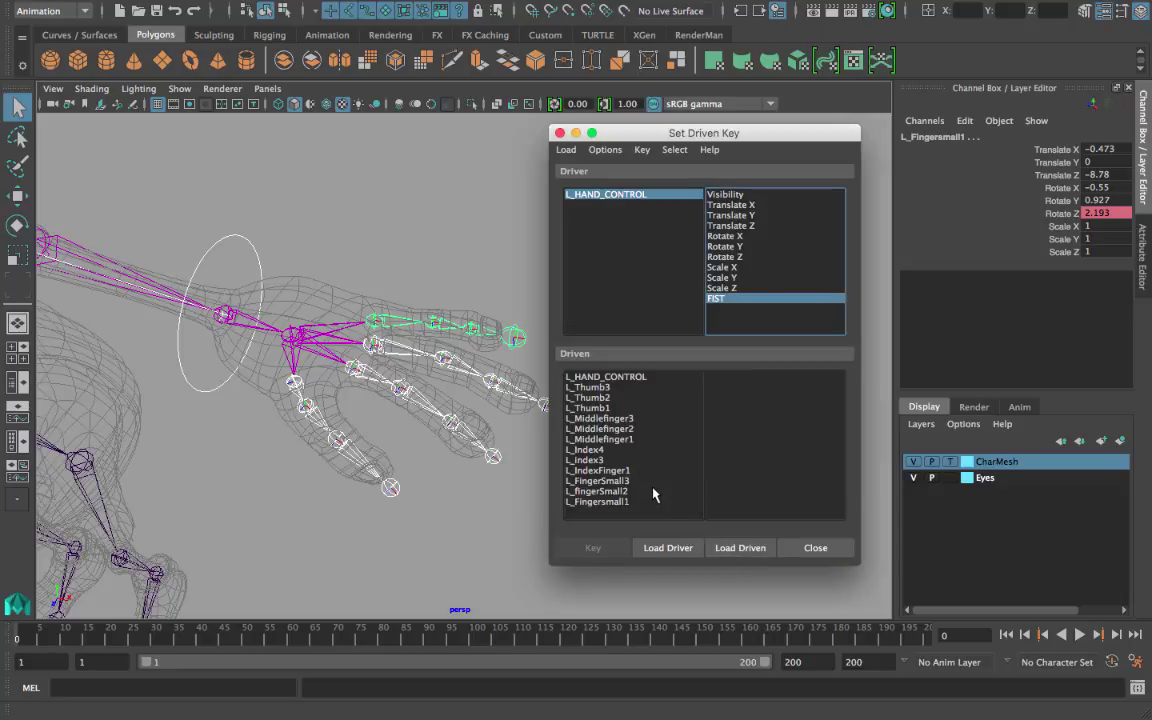
{"action": "left_click_drag", "start_coordinate": [643, 506], "coordinate": [585, 383]}
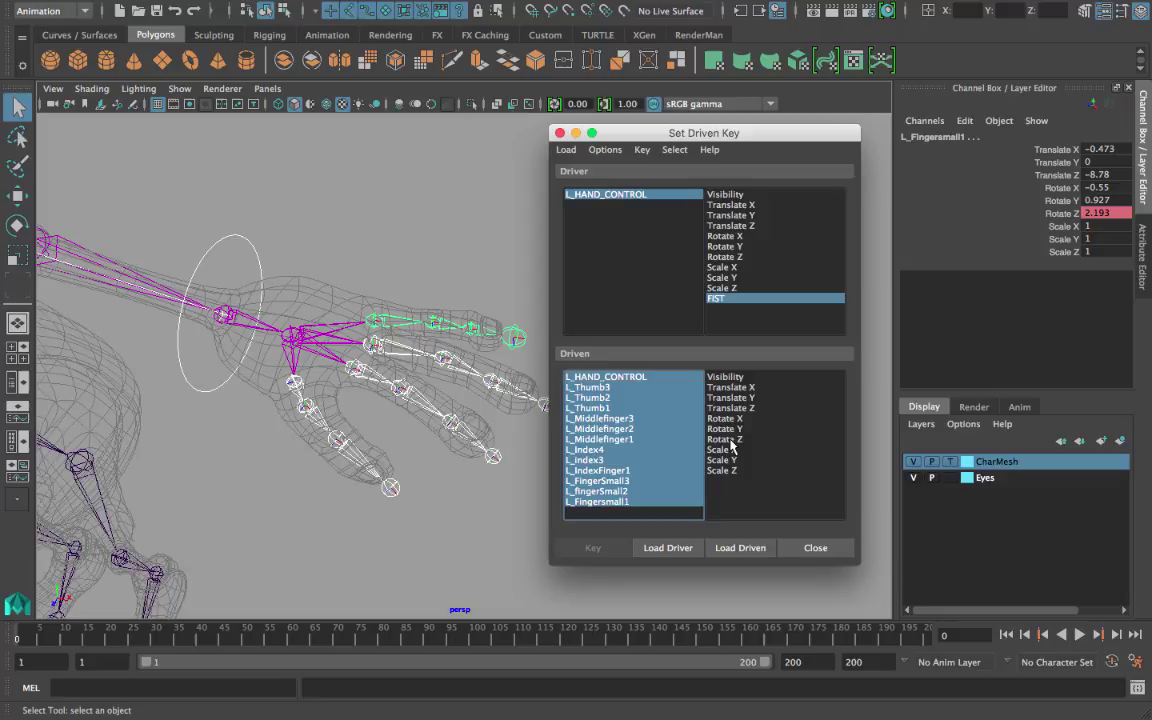
Step: Try rotating the L_Middlefinger2 joint about Z to test the bending axis, and undo the rotation and selection
{"action": "left_click", "coordinate": [423, 405]}
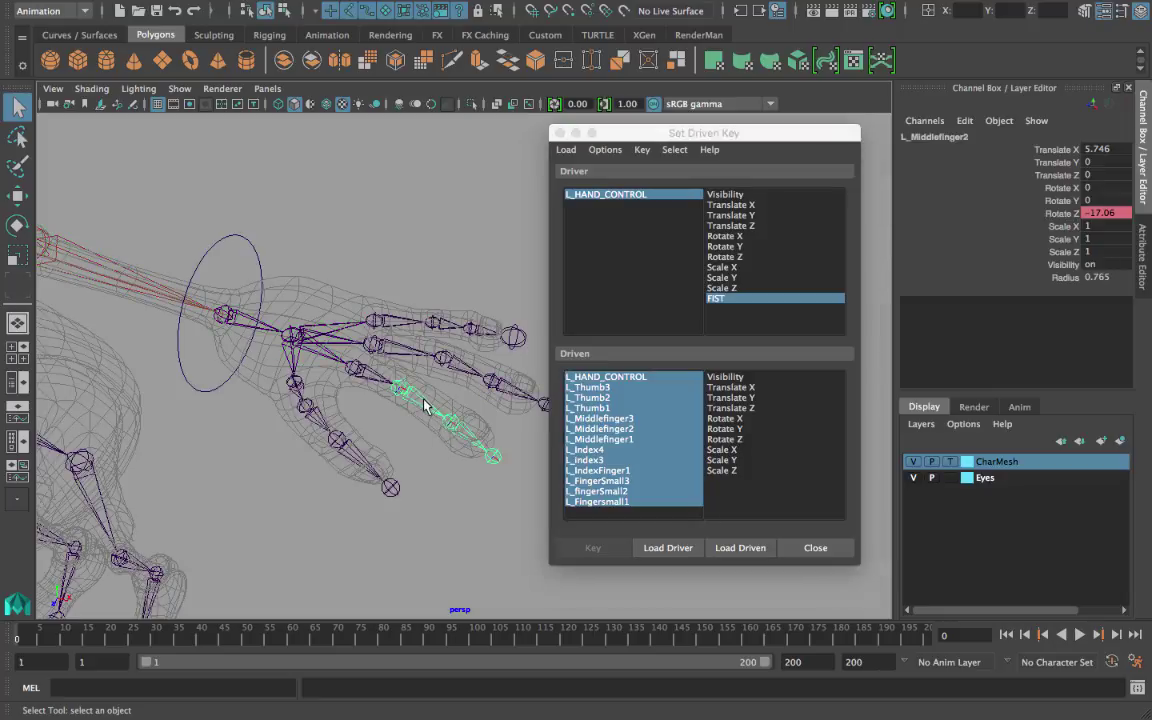
{"action": "key", "text": "e"}
{"action": "left_click_drag", "start_coordinate": [423, 405], "coordinate": [452, 385]}
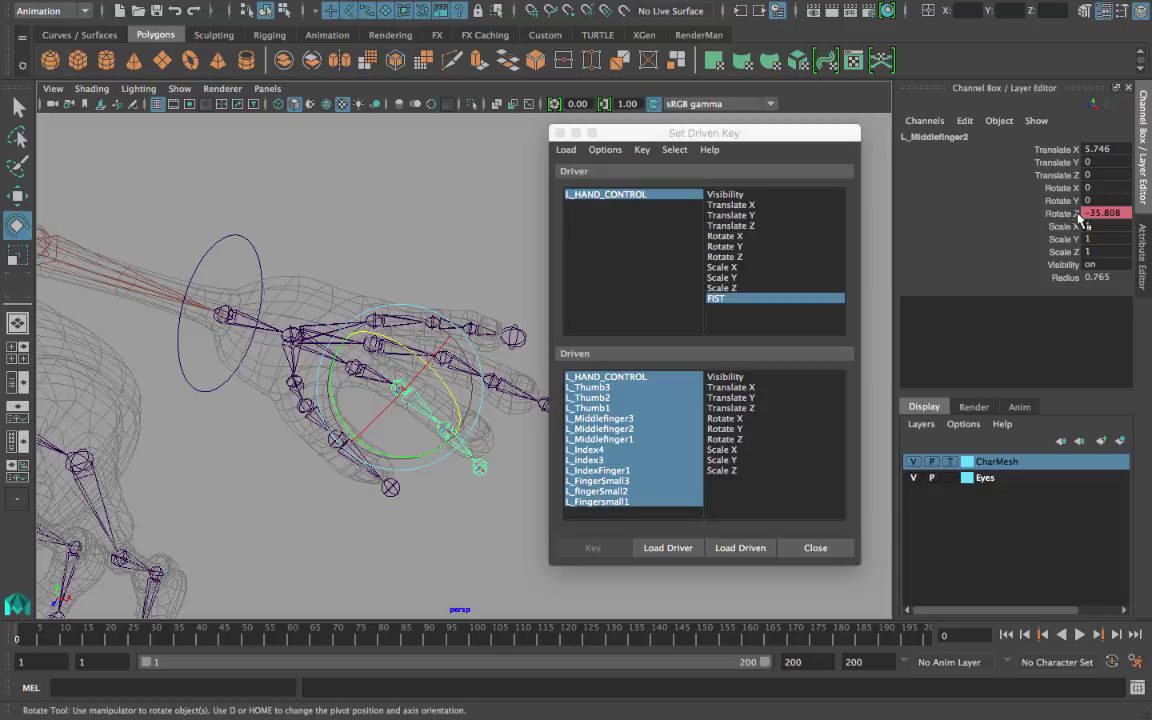
{"action": "key", "text": "ctrl+z"}
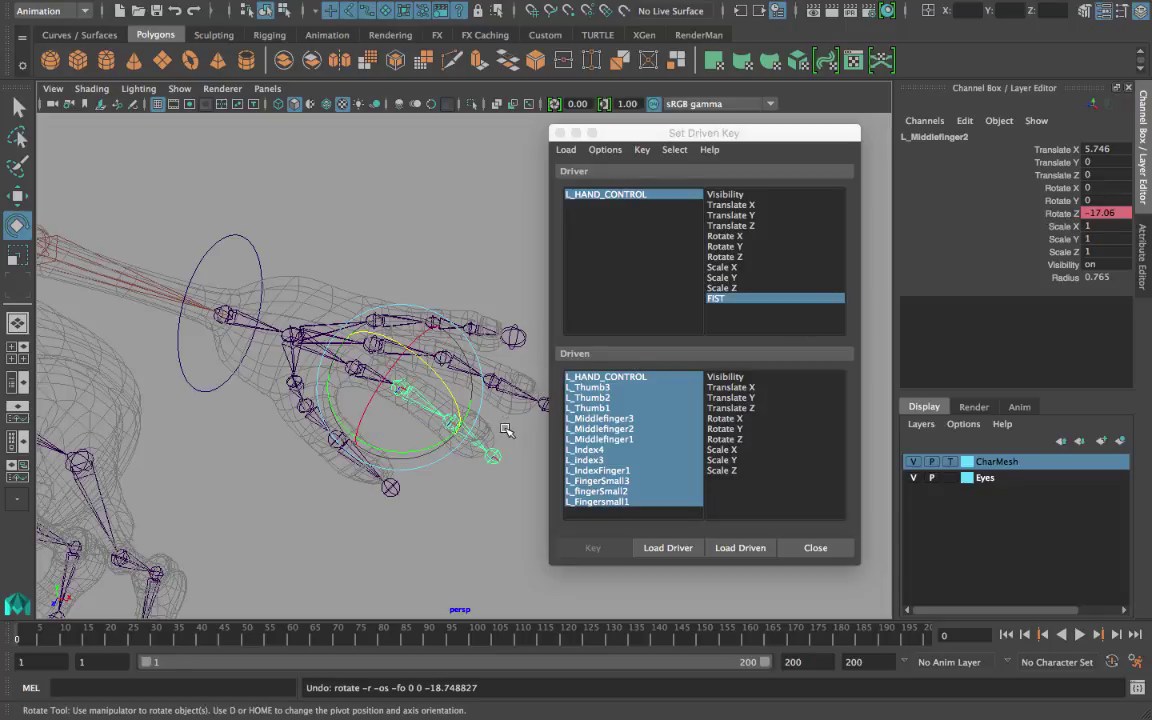
{"action": "key", "text": "ctrl+z"}
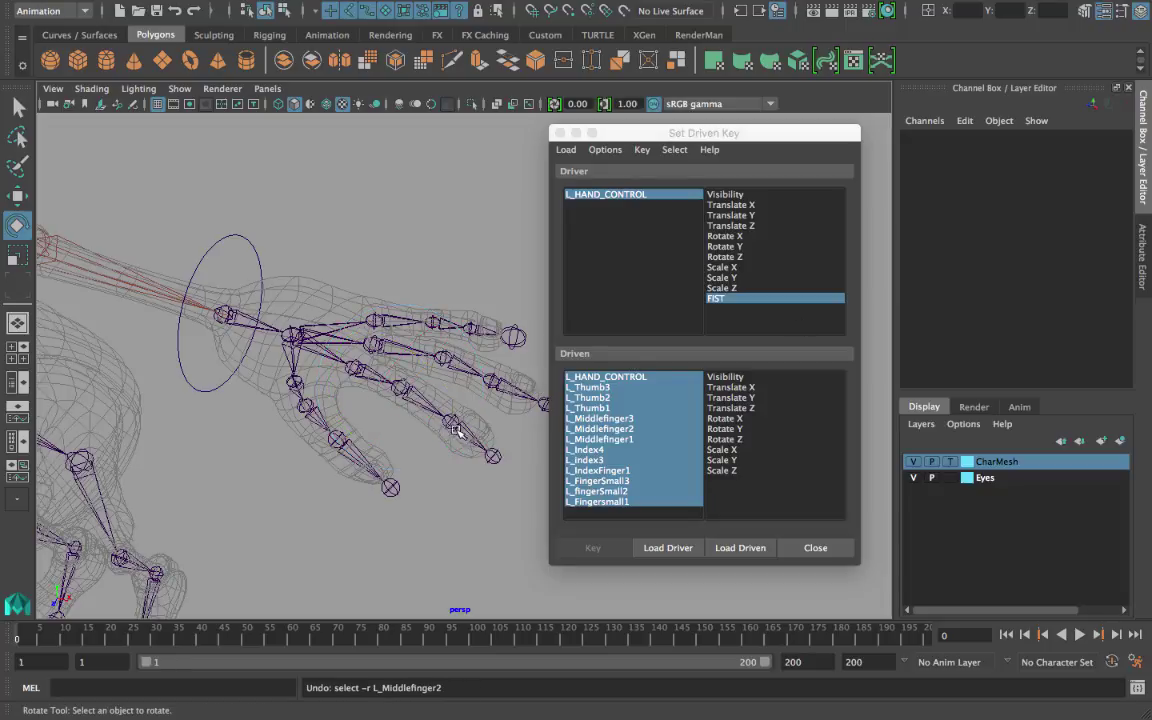
Step: Set FIST on L_HAND_CONTROL to 10 and set a driven key on Rotate Z of all highlighted driven objects
{"action": "left_click", "coordinate": [726, 429]}
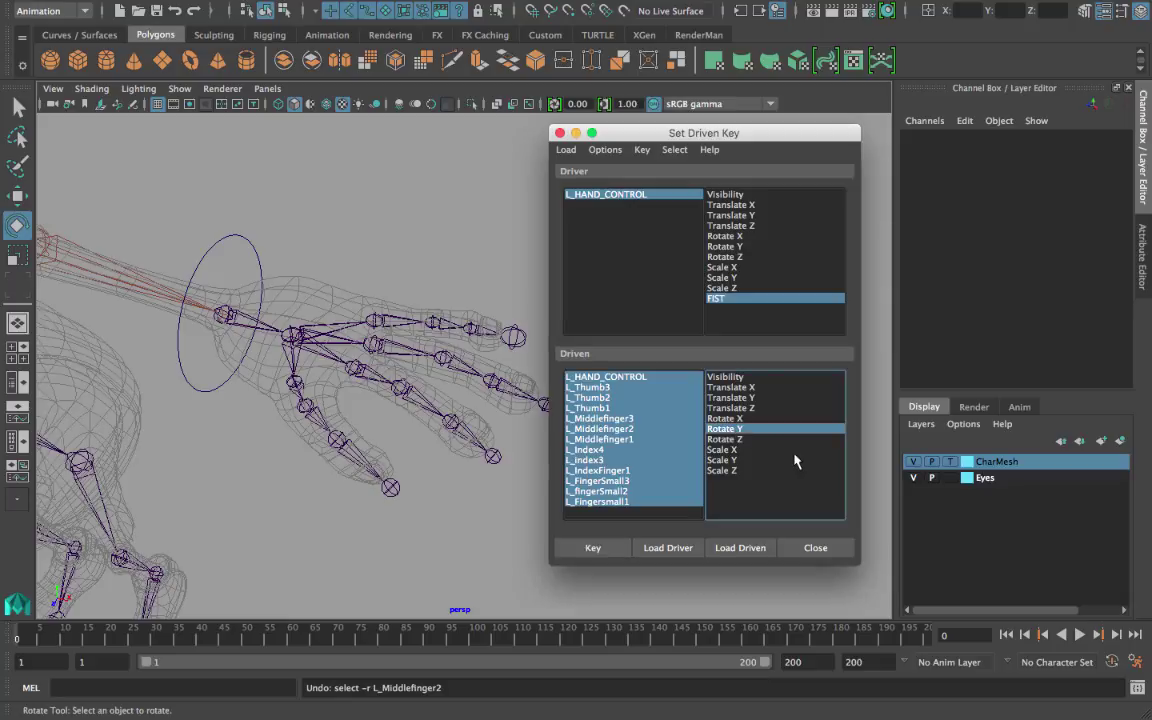
{"action": "left_click", "coordinate": [736, 440]}
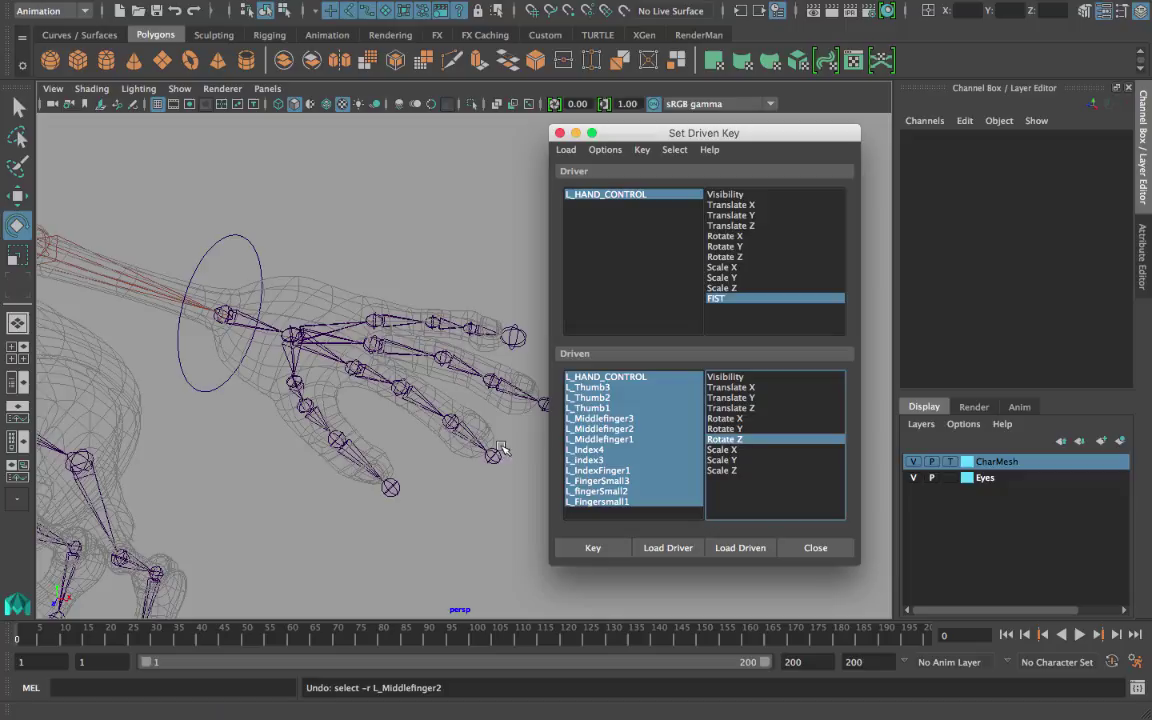
{"action": "left_click_drag", "start_coordinate": [231, 256], "coordinate": [278, 263]}
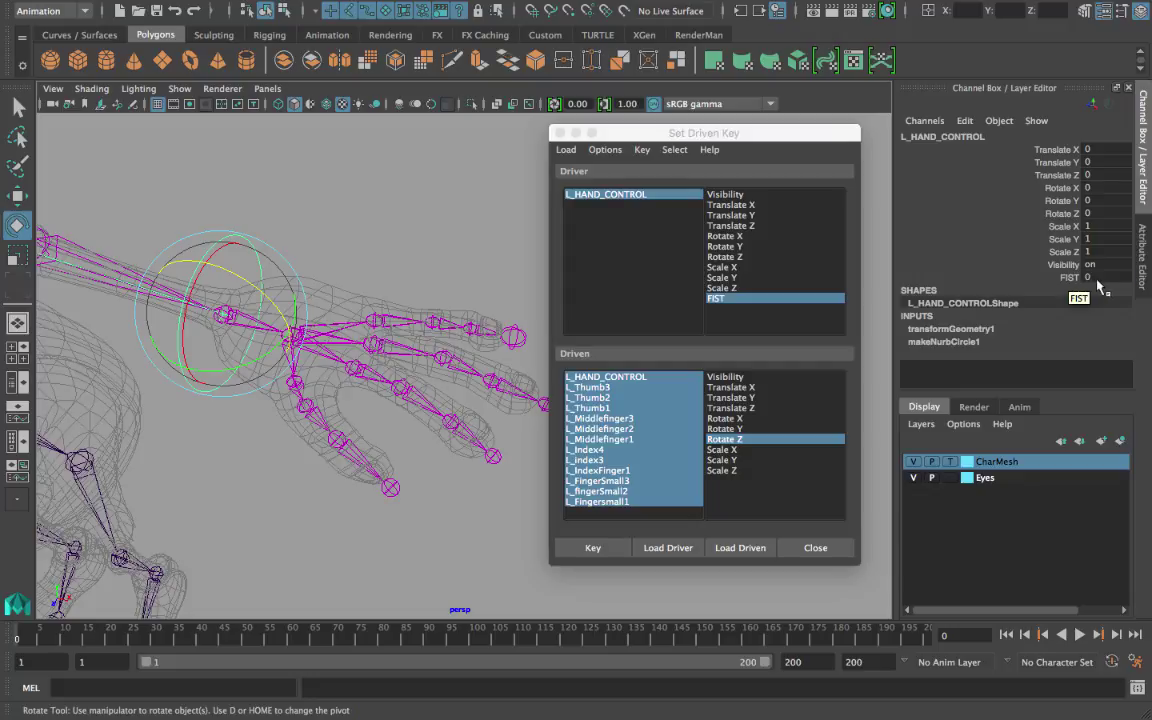
{"action": "double_click", "coordinate": [1096, 278]}
{"action": "key", "text": "Return"}
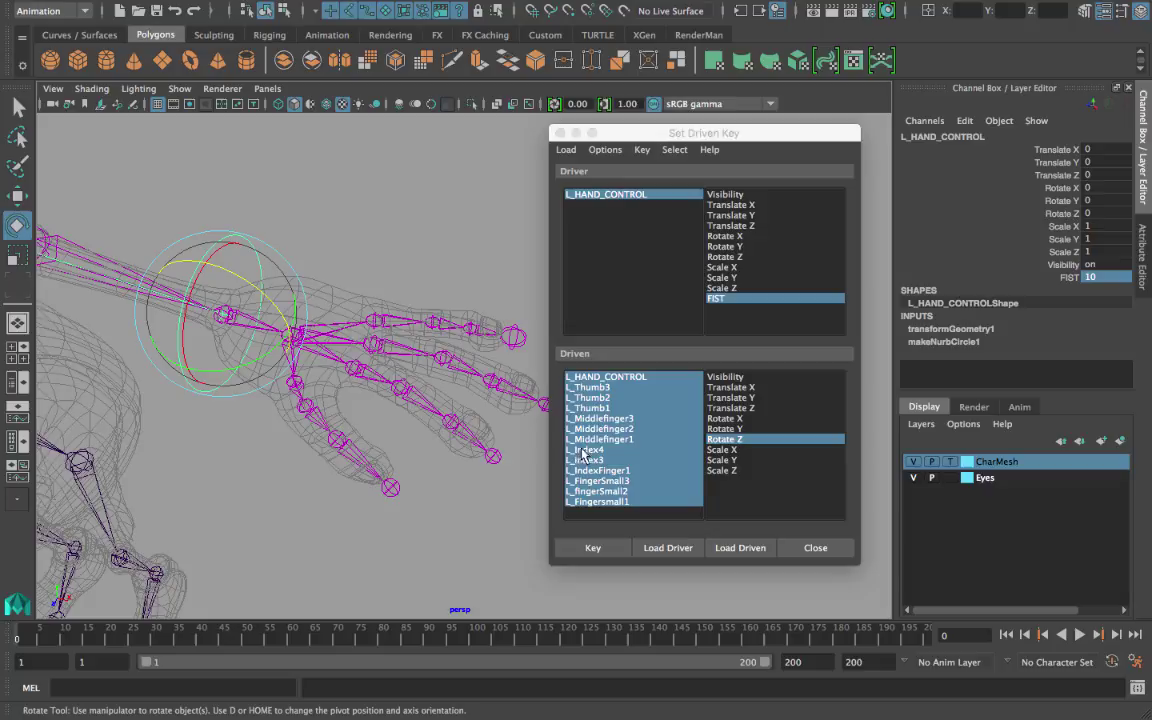
{"action": "left_click", "coordinate": [593, 548]}
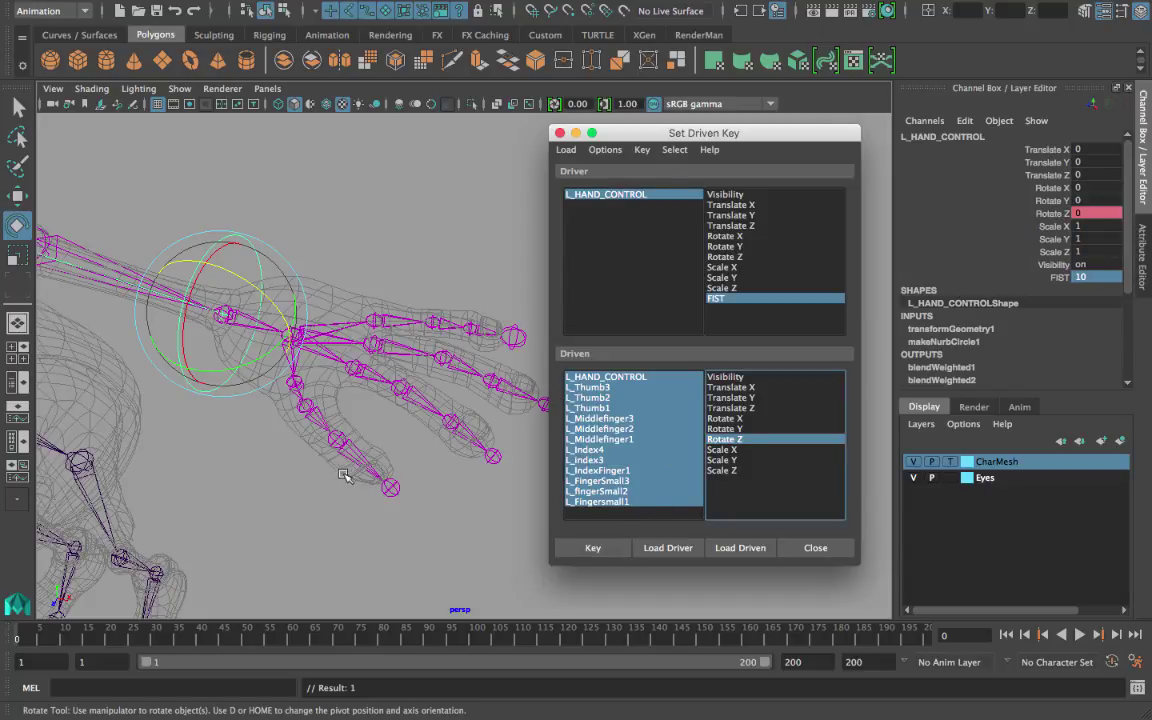
Step: Select the three left thumb joints and the three left middle finger joints
{"action": "left_click", "coordinate": [323, 430]}
{"action": "key", "text": "q"}
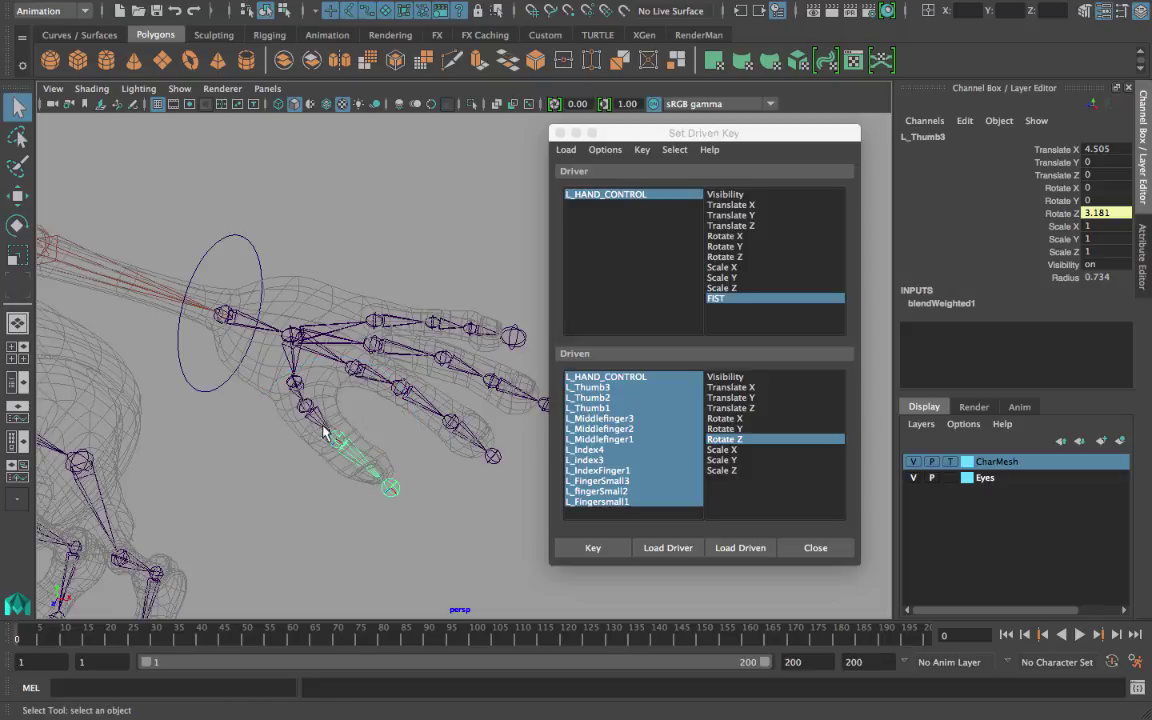
{"action": "left_click", "coordinate": [325, 426], "text": "shift"}
{"action": "left_click", "coordinate": [303, 398], "text": "shift"}
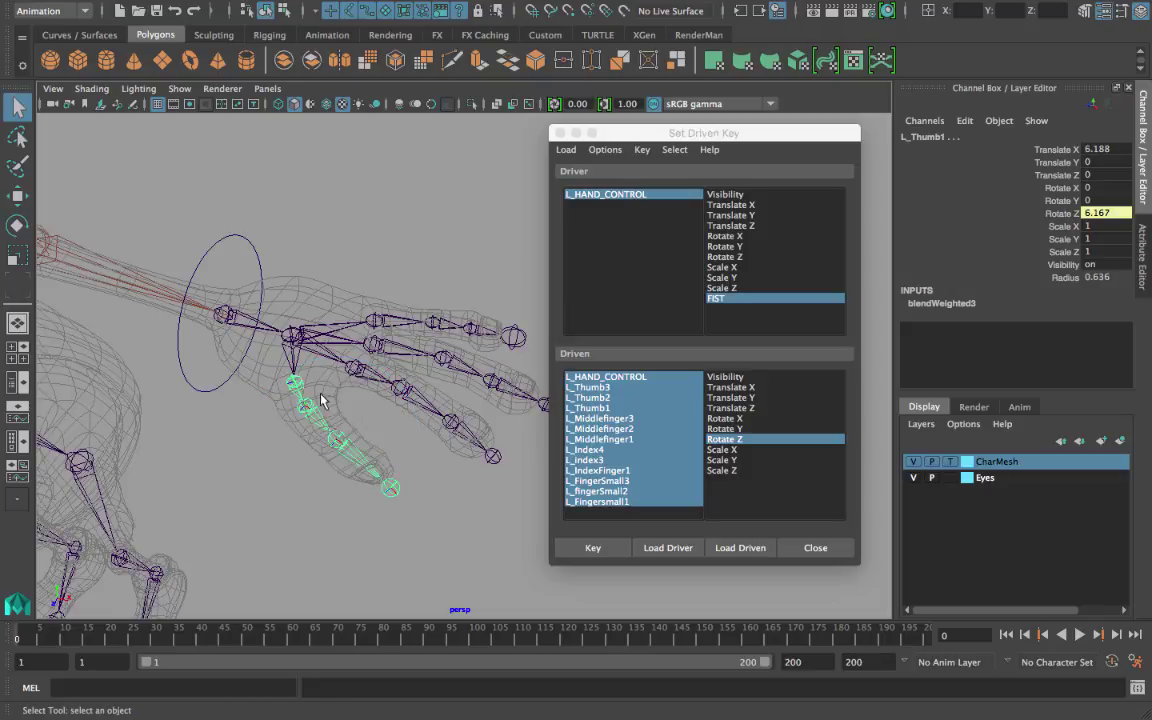
{"action": "left_click", "coordinate": [462, 432], "text": "shift"}
{"action": "left_click", "coordinate": [422, 403], "text": "shift"}
{"action": "left_click", "coordinate": [382, 376], "text": "shift"}
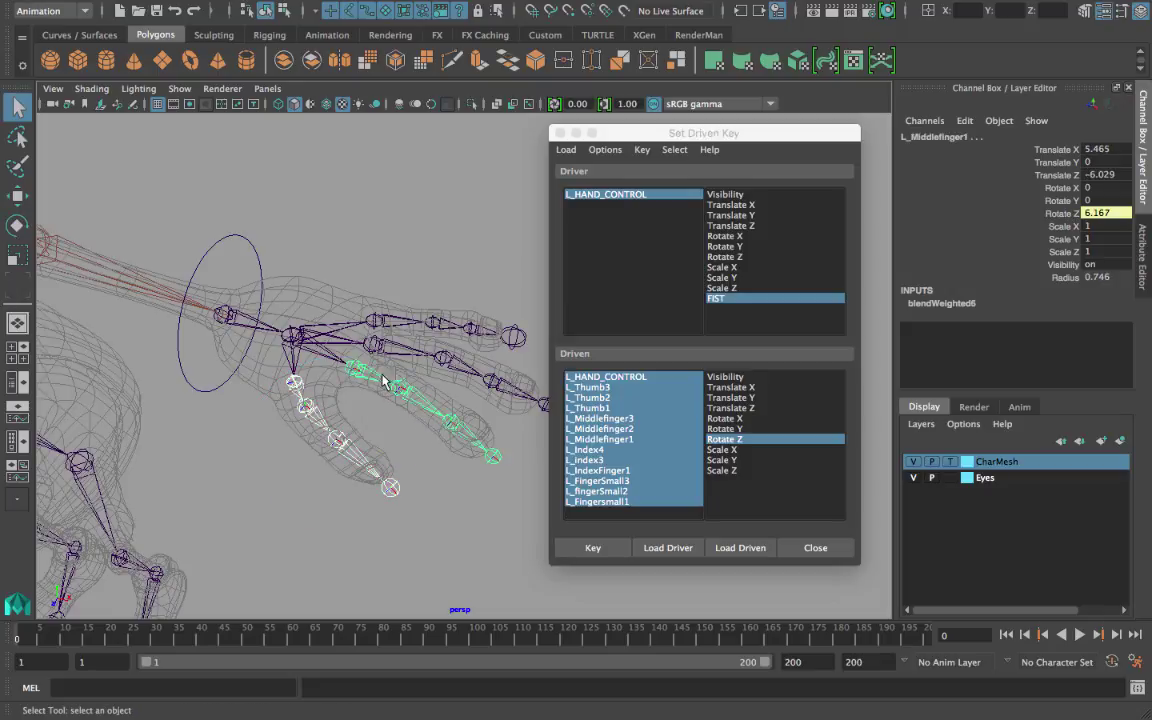
Step: Add the left index finger joints and left small finger joints to the selection
{"action": "left_click", "coordinate": [510, 389], "text": "shift"}
{"action": "left_click", "coordinate": [461, 365], "text": "shift"}
{"action": "left_click", "coordinate": [407, 353], "text": "shift"}
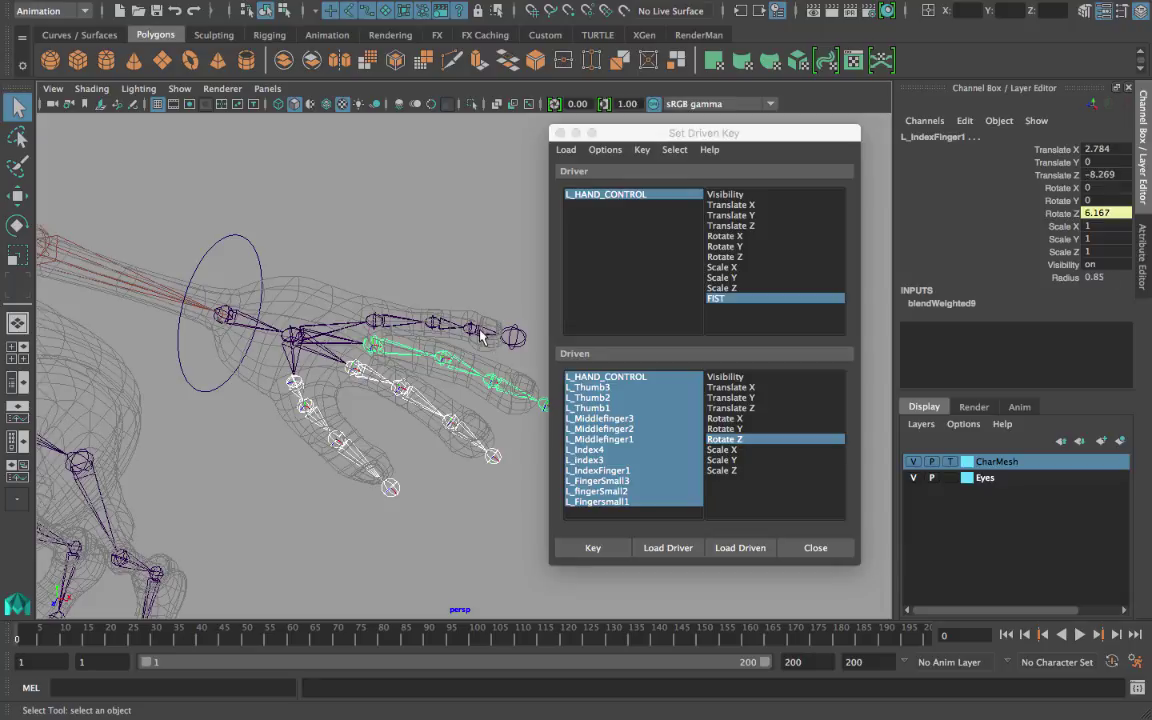
{"action": "left_click", "coordinate": [481, 333], "text": "shift"}
{"action": "left_click", "coordinate": [449, 326], "text": "shift"}
{"action": "left_click", "coordinate": [403, 322], "text": "shift"}
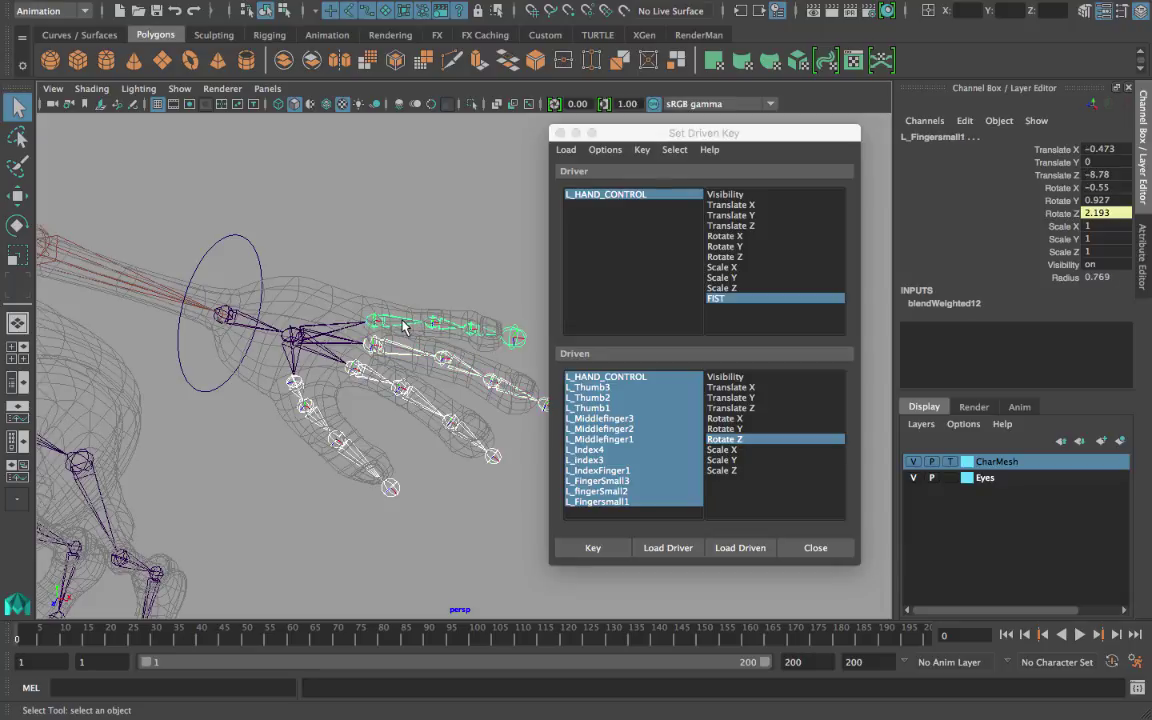
Step: Try curling the selected finger joints about Z while FIST is 10, and undo the rotation
{"action": "key", "text": "e"}
{"action": "left_click_drag", "start_coordinate": [365, 263], "coordinate": [442, 326]}
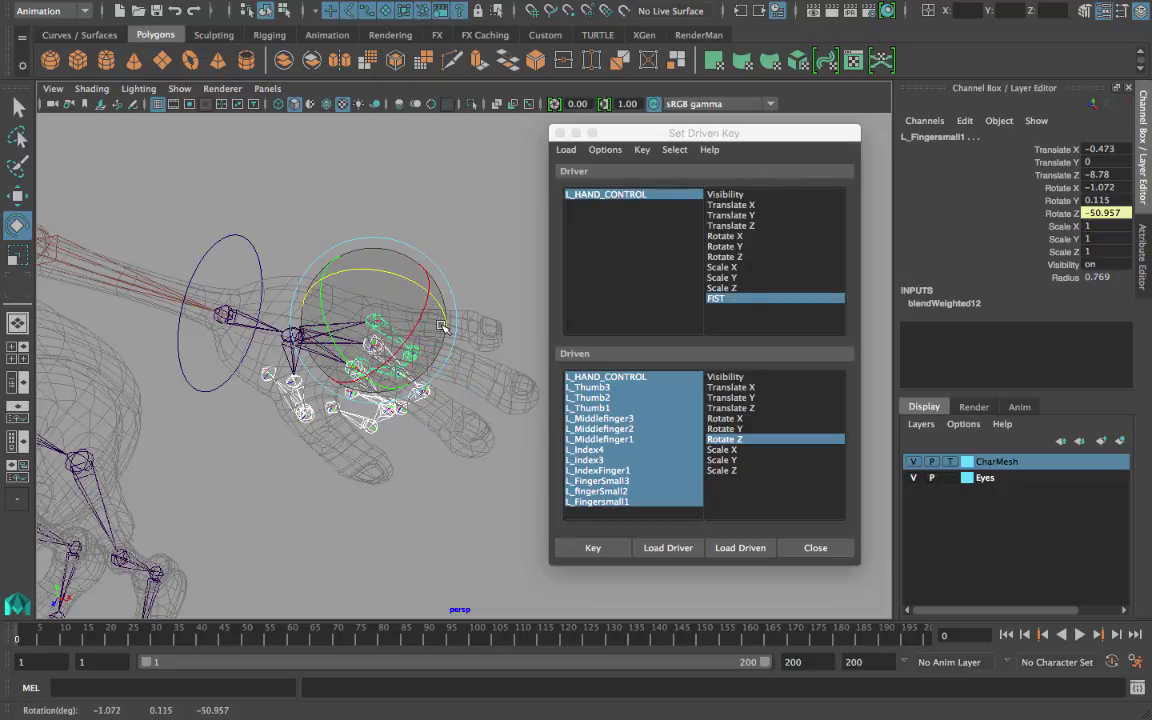
{"action": "left_click", "coordinate": [215, 238]}
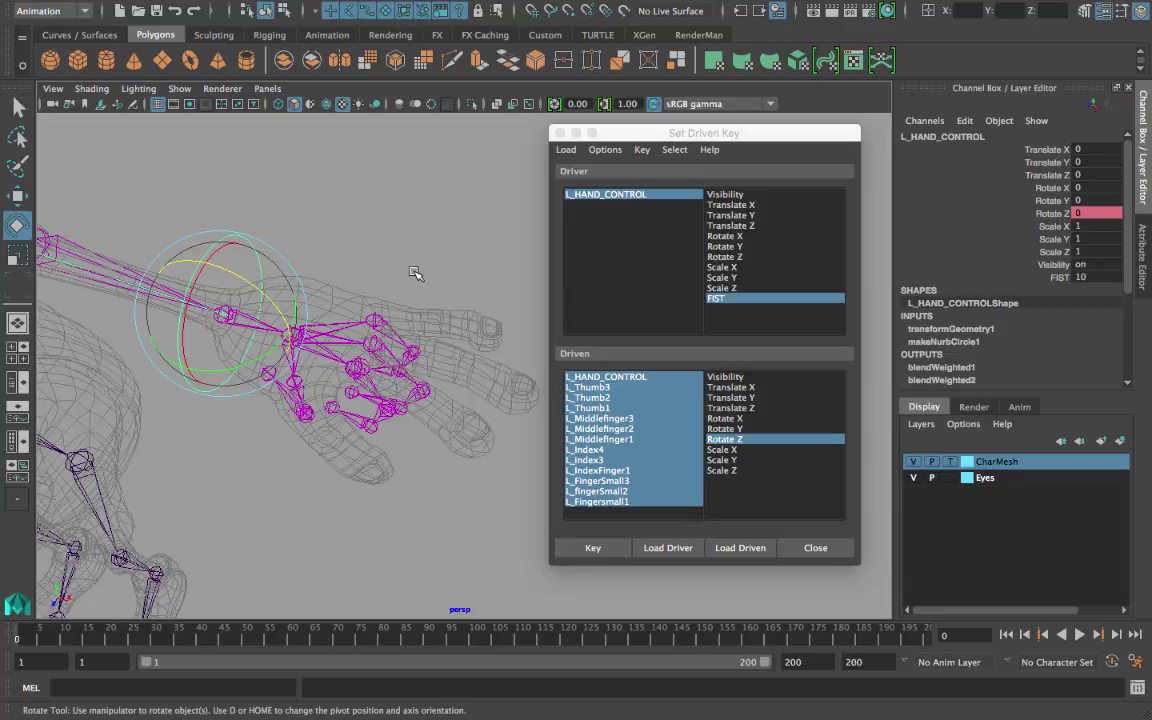
{"action": "key", "text": "ctrl+z"}
{"action": "key", "text": "ctrl+z"}
Step: Set the FIST attribute of L_HAND_CONTROL to -10
{"action": "left_click", "coordinate": [218, 236]}
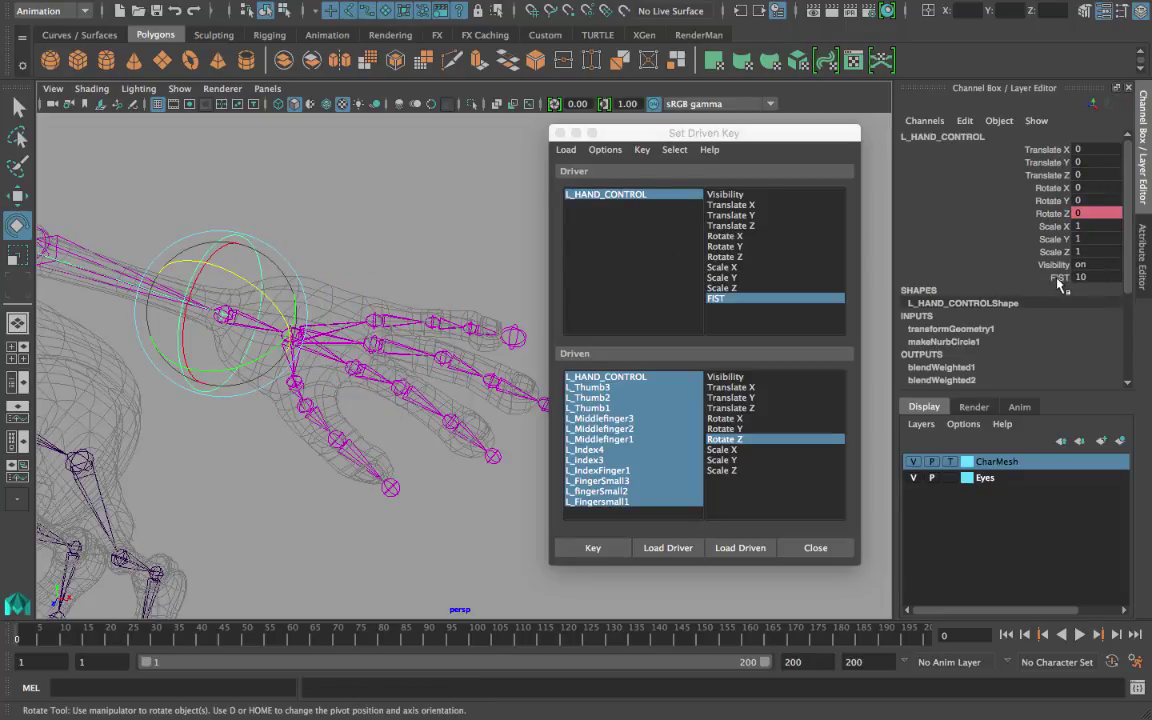
{"action": "double_click", "coordinate": [1088, 277]}
{"action": "type", "text": "-1"}
{"action": "key", "text": "Return"}
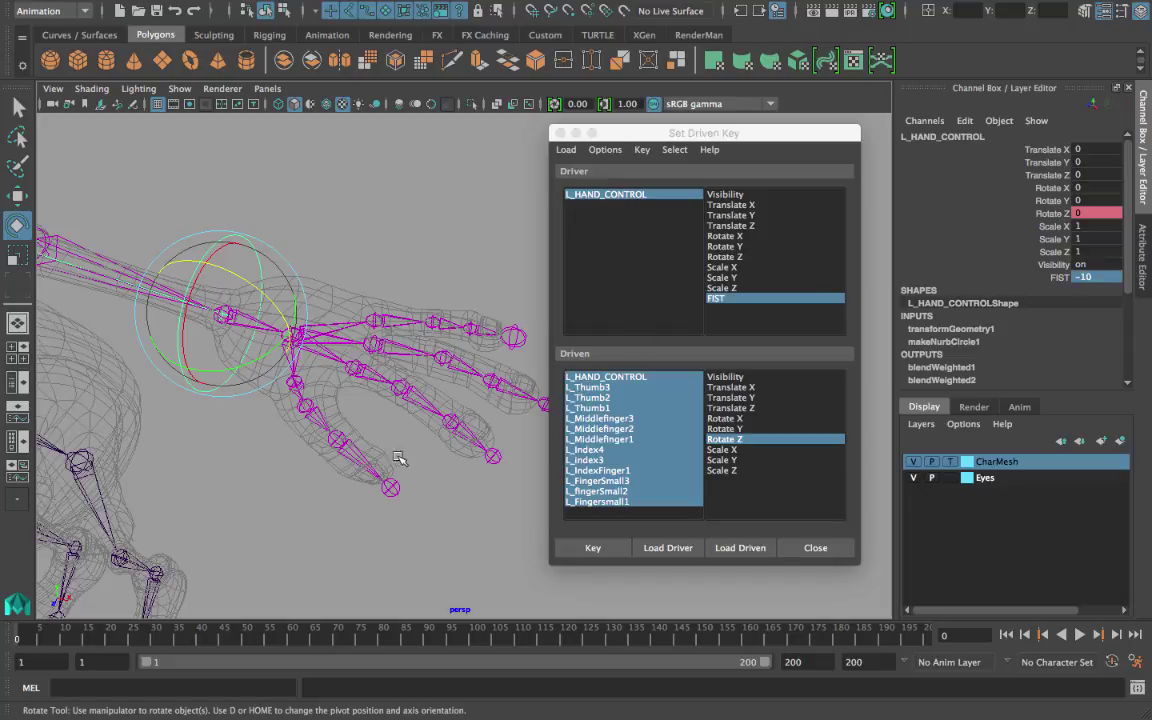
Step: Select L_Thumb3 to L_Thumb1 and L_Middlefinger3 to L_Middlefinger1 for the fist pose
{"action": "left_click", "coordinate": [326, 428]}
{"action": "key", "text": "q"}
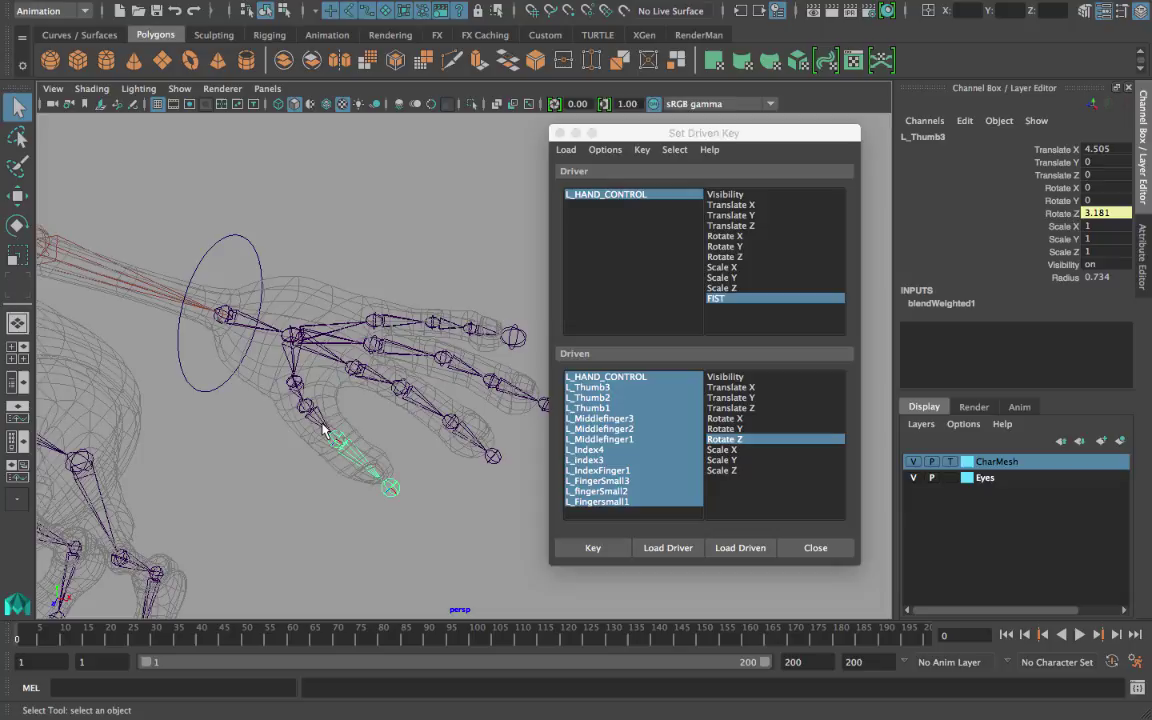
{"action": "left_click", "coordinate": [317, 420], "text": "shift"}
{"action": "left_click", "coordinate": [295, 389], "text": "shift"}
{"action": "left_click", "coordinate": [465, 427], "text": "shift"}
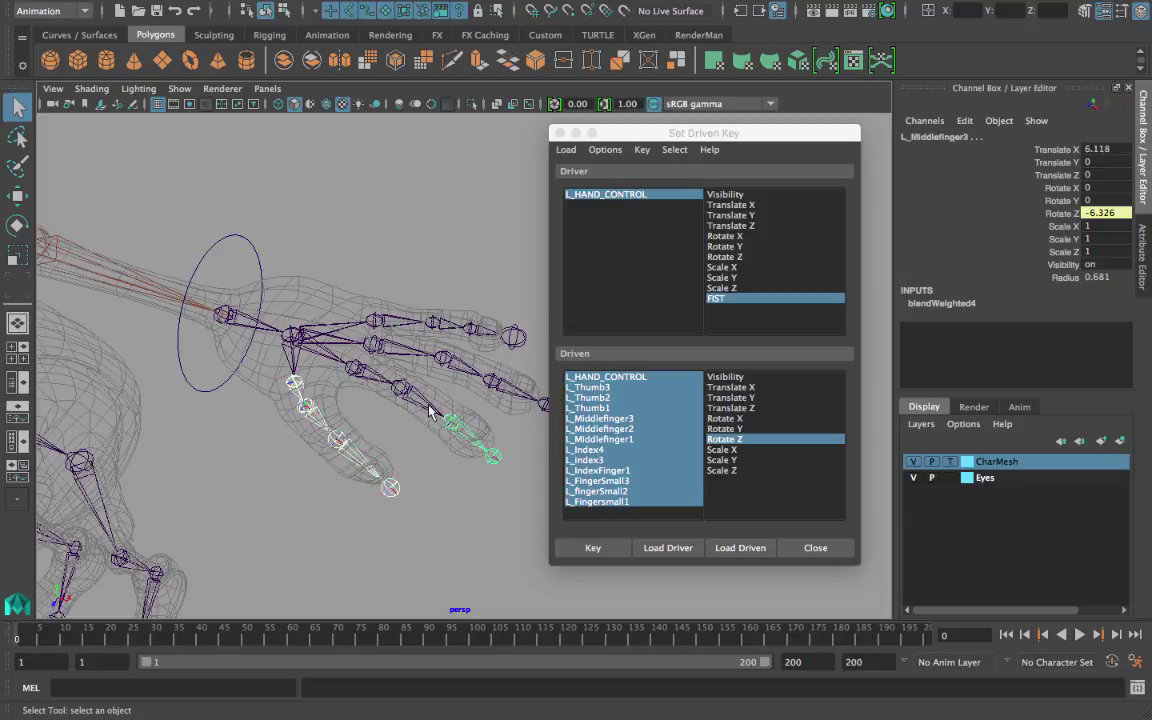
{"action": "left_click", "coordinate": [424, 403], "text": "shift"}
{"action": "left_click", "coordinate": [376, 377], "text": "shift"}
Step: Extend the selection with the three left index finger joints and the three left small finger joints
{"action": "left_click", "coordinate": [514, 388], "text": "shift"}
{"action": "left_click", "coordinate": [459, 367], "text": "shift"}
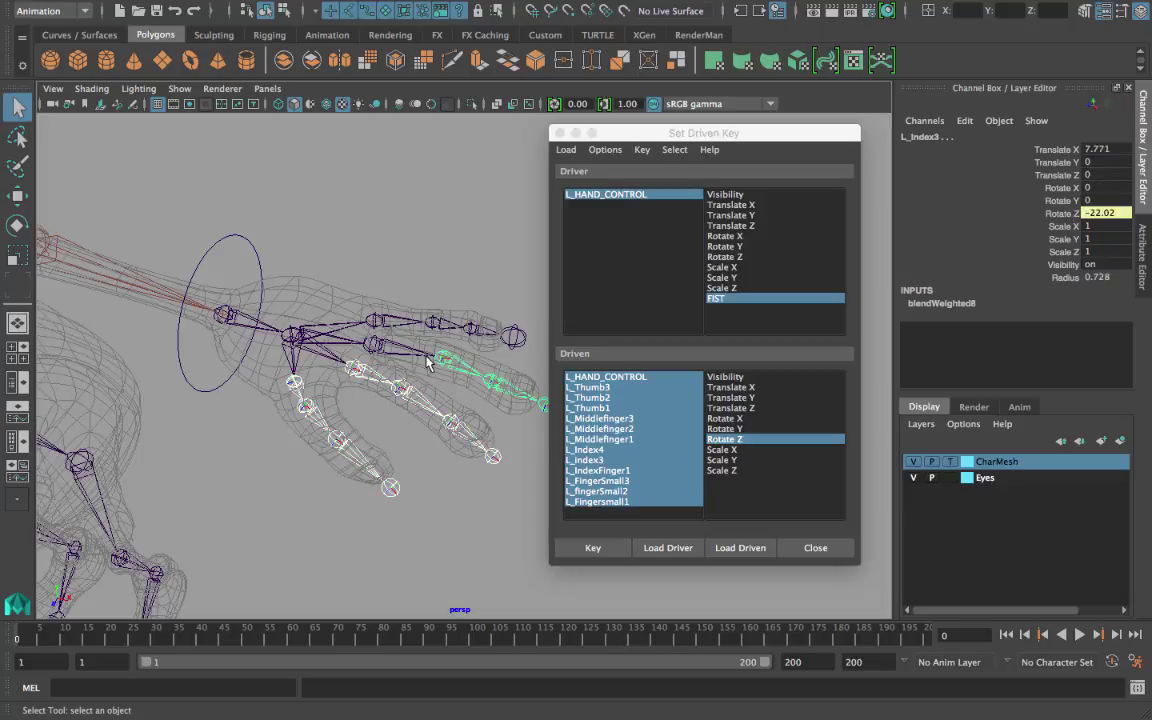
{"action": "left_click", "coordinate": [420, 355], "text": "shift"}
{"action": "left_click", "coordinate": [470, 326], "text": "shift"}
{"action": "left_click", "coordinate": [420, 328], "text": "shift"}
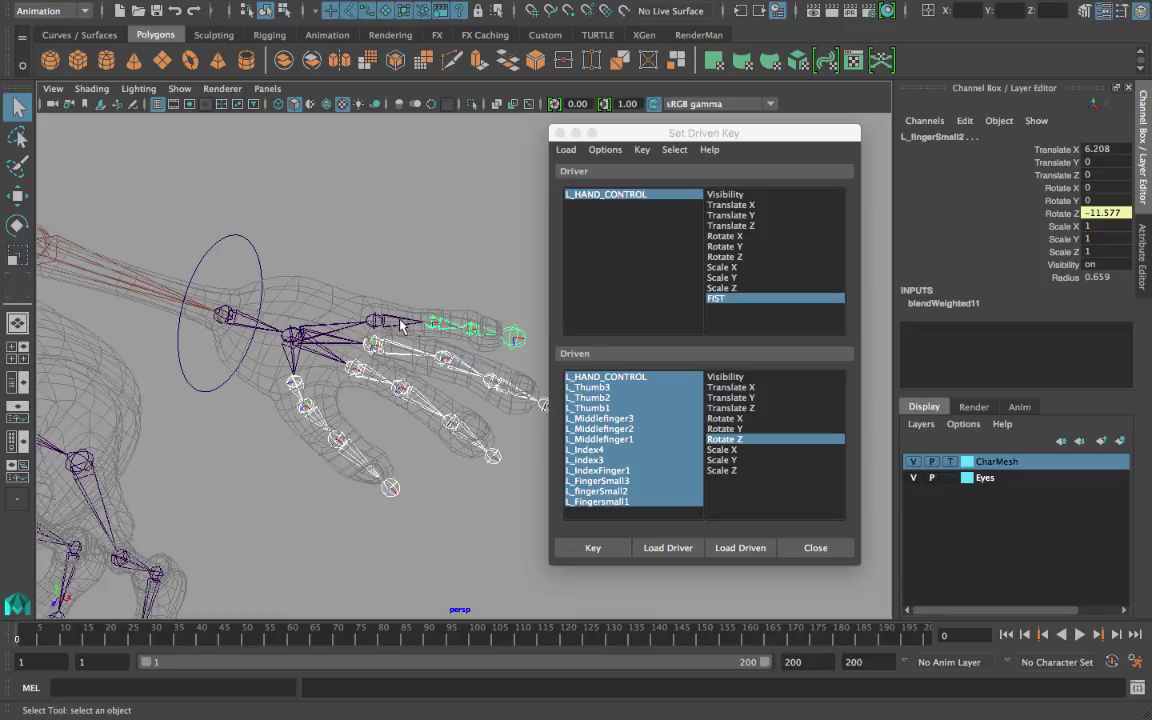
{"action": "left_click", "coordinate": [396, 324], "text": "shift"}
Step: Curl the selected finger joints into a fist, with L_Fingersmall1 at about -51.7 Rotate Z, and set the driven key
{"action": "key", "text": "e"}
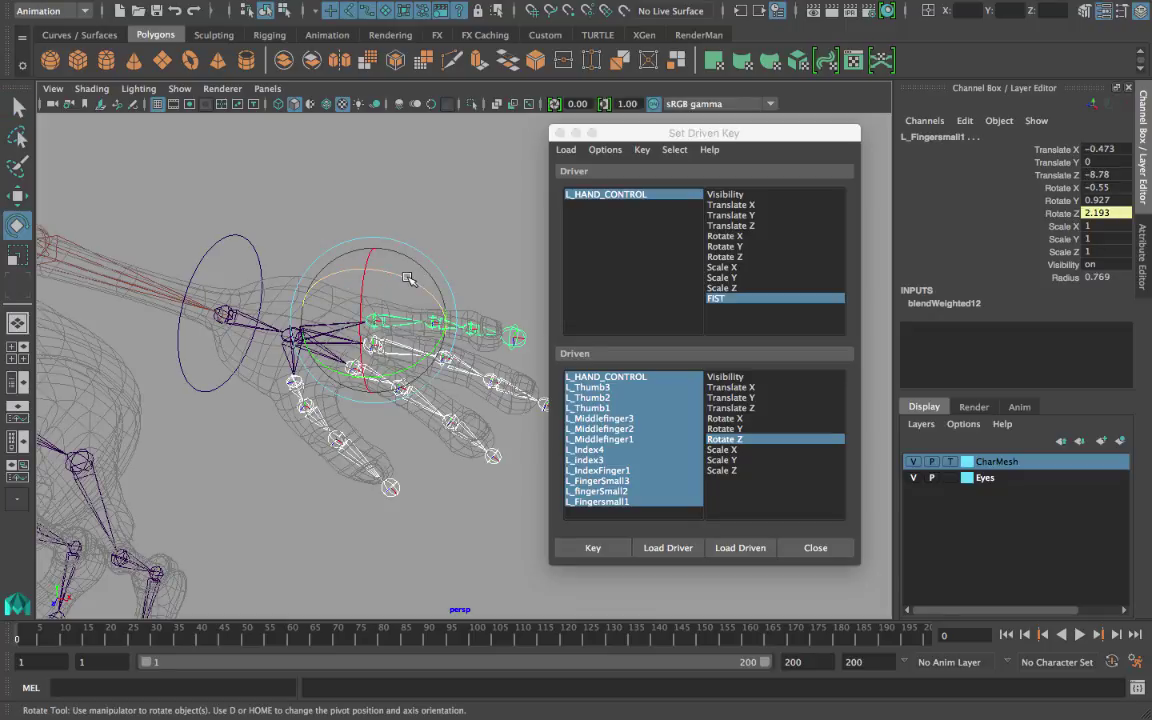
{"action": "left_click_drag", "start_coordinate": [405, 250], "coordinate": [376, 371]}
{"action": "left_click_drag", "start_coordinate": [148, 202], "coordinate": [172, 153], "text": "alt"}
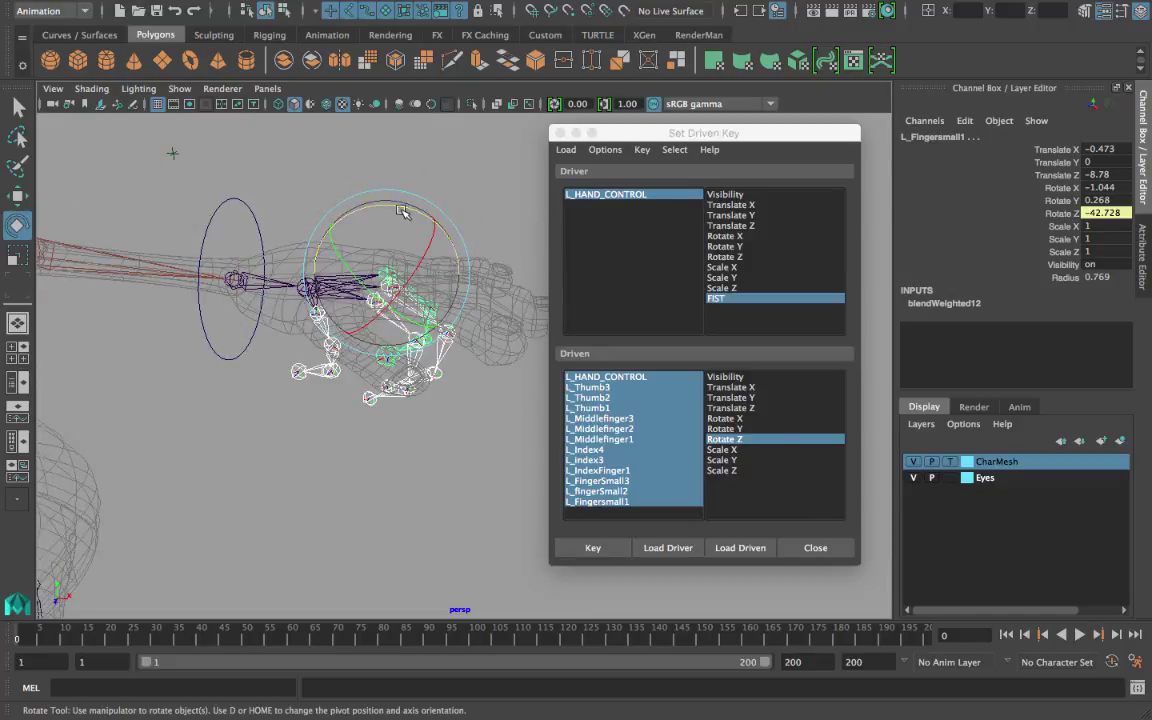
{"action": "left_click_drag", "start_coordinate": [404, 216], "coordinate": [413, 217]}
{"action": "left_click_drag", "start_coordinate": [390, 371], "coordinate": [304, 372], "text": "alt"}
{"action": "left_click", "coordinate": [593, 548]}
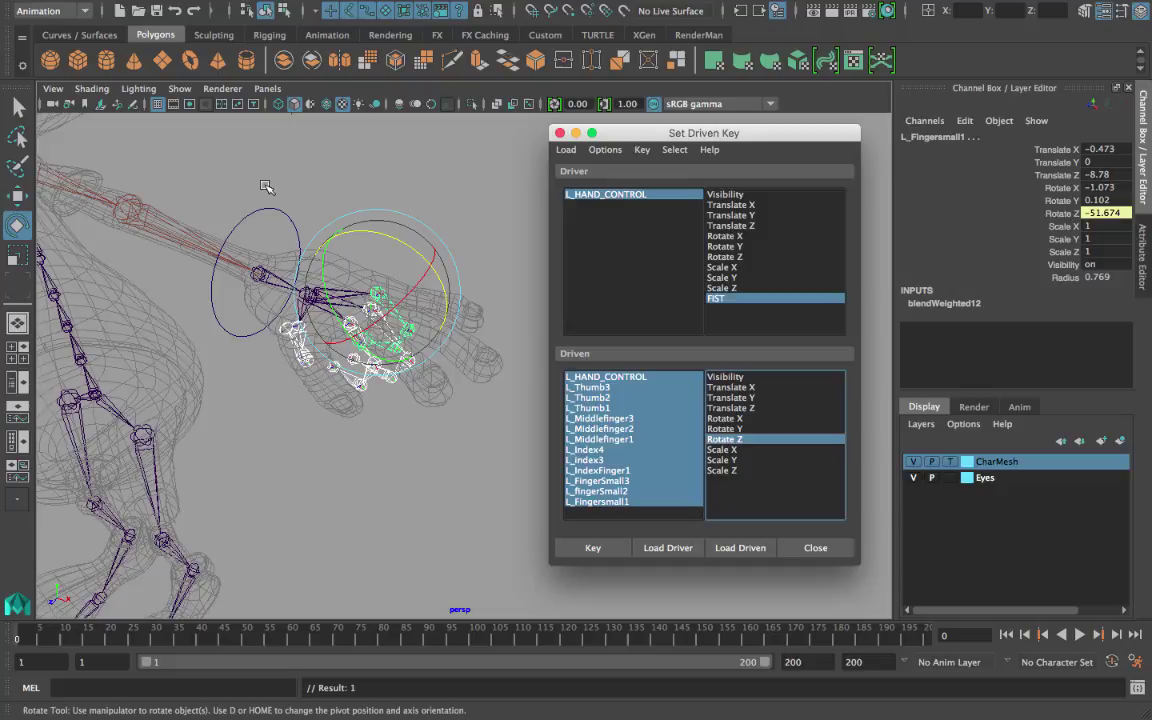
Step: Select L_HAND_CONTROL and slide its FIST attribute to test the finger curl
{"action": "left_click", "coordinate": [298, 235]}
{"action": "left_click", "coordinate": [285, 168]}
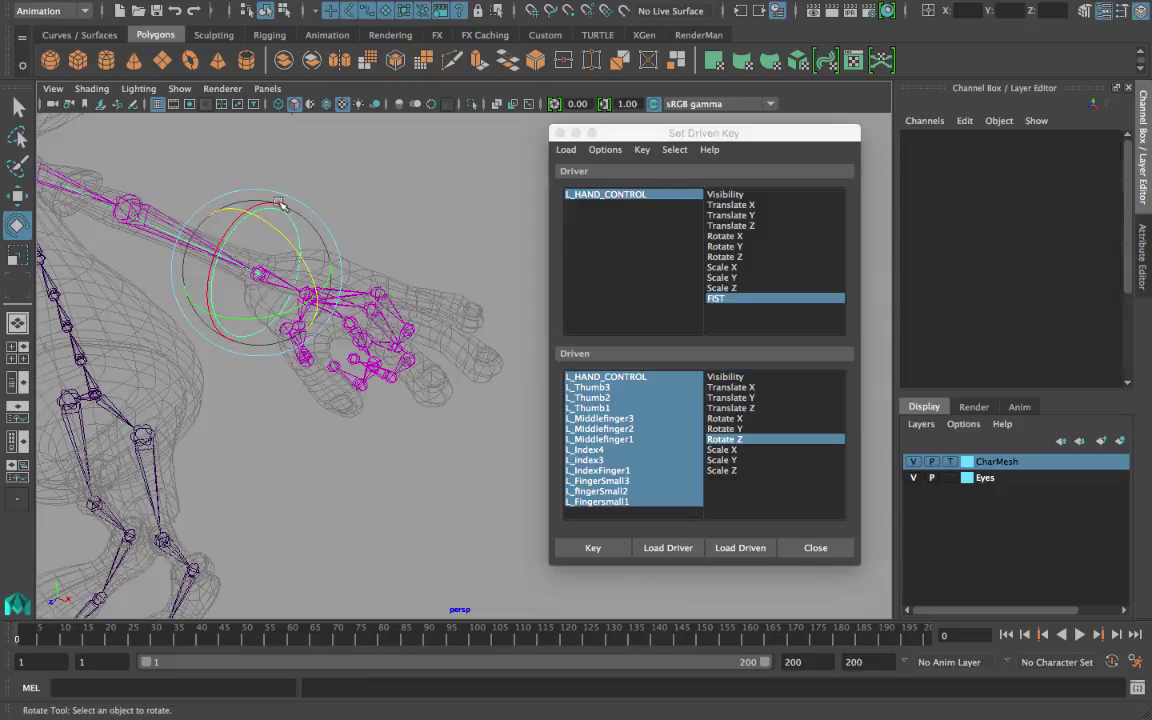
{"action": "left_click", "coordinate": [234, 208]}
{"action": "key", "text": "q"}
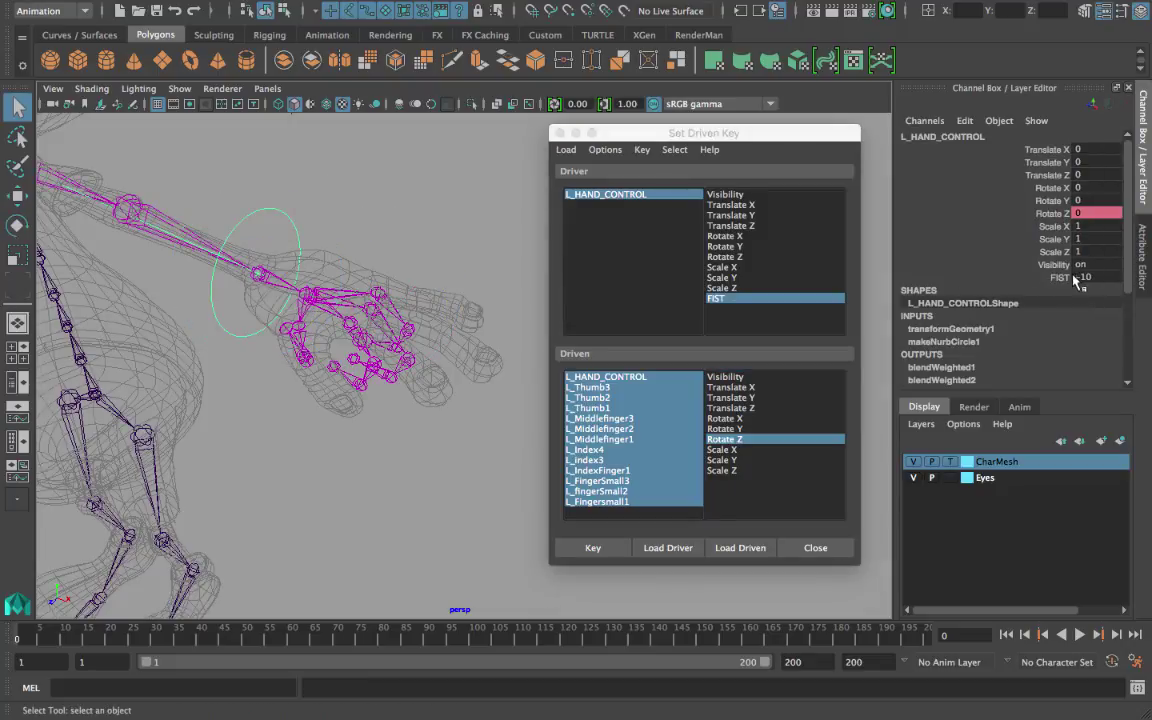
{"action": "left_click", "coordinate": [1056, 279]}
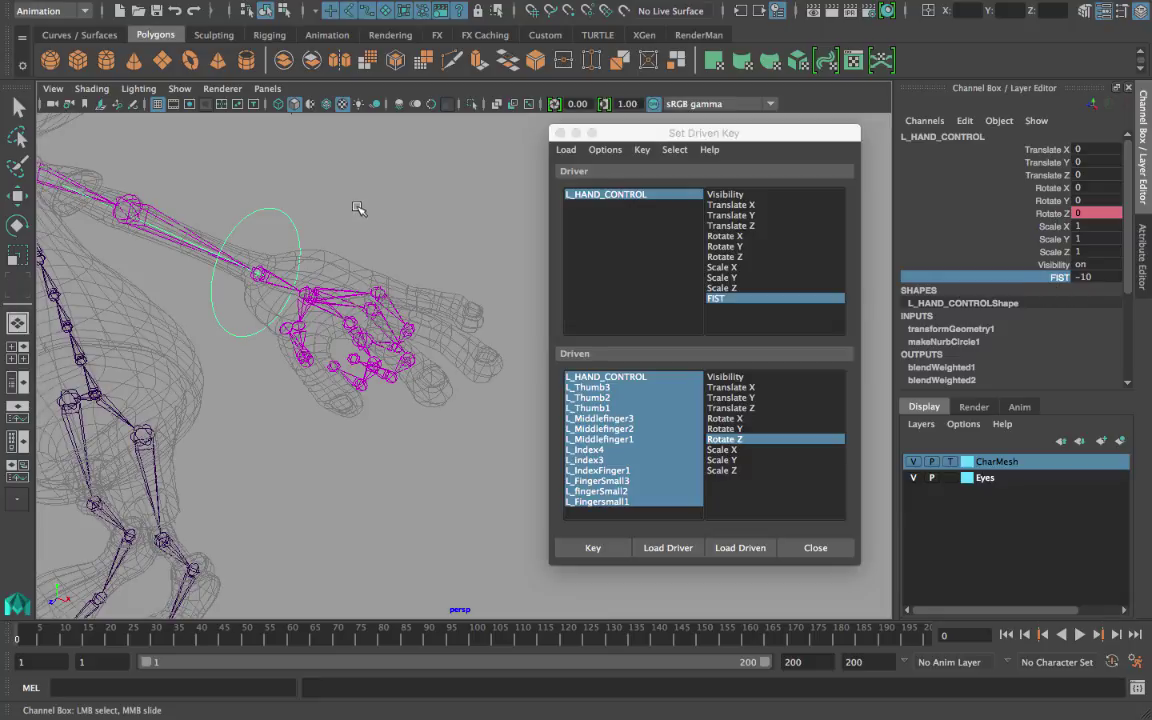
{"action": "middle_click_drag", "start_coordinate": [393, 202], "coordinate": [460, 204]}
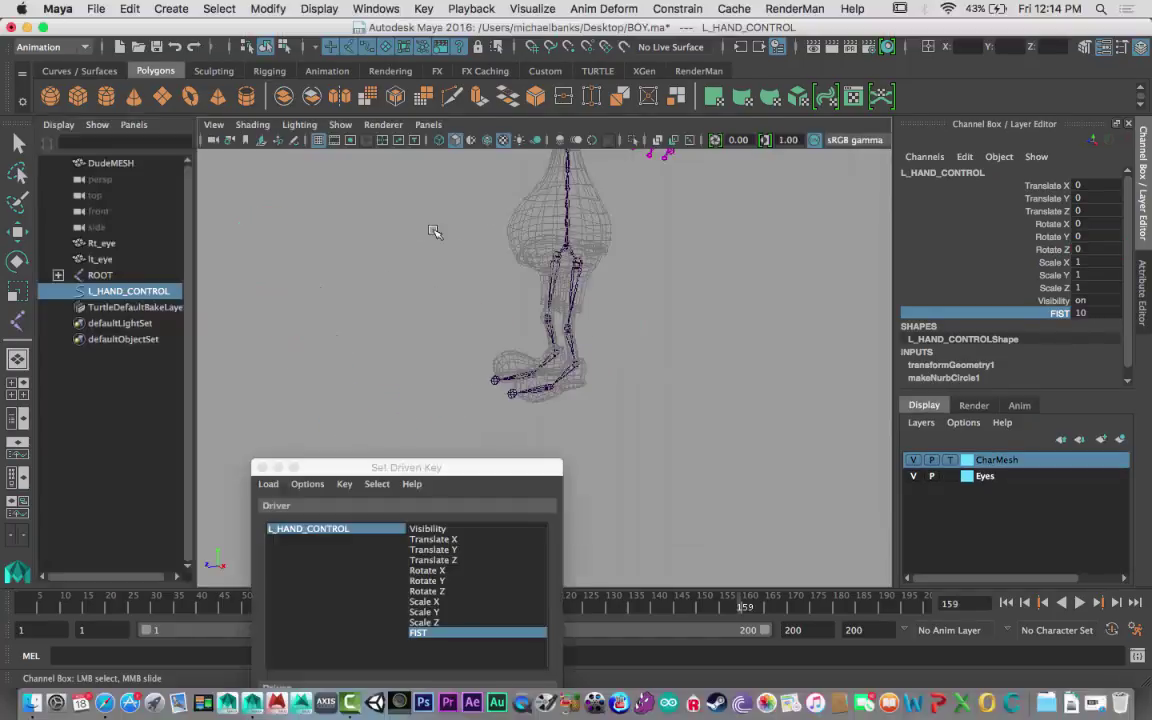
Step: Try moving L_HAND_CONTROL to test how the left arm responds, and undo the move
{"action": "left_click_drag", "start_coordinate": [433, 231], "coordinate": [586, 327], "text": "alt"}
{"action": "right_click_drag", "start_coordinate": [586, 327], "coordinate": [655, 367], "text": "alt"}
{"action": "left_click_drag", "start_coordinate": [656, 367], "coordinate": [656, 350], "text": "alt"}
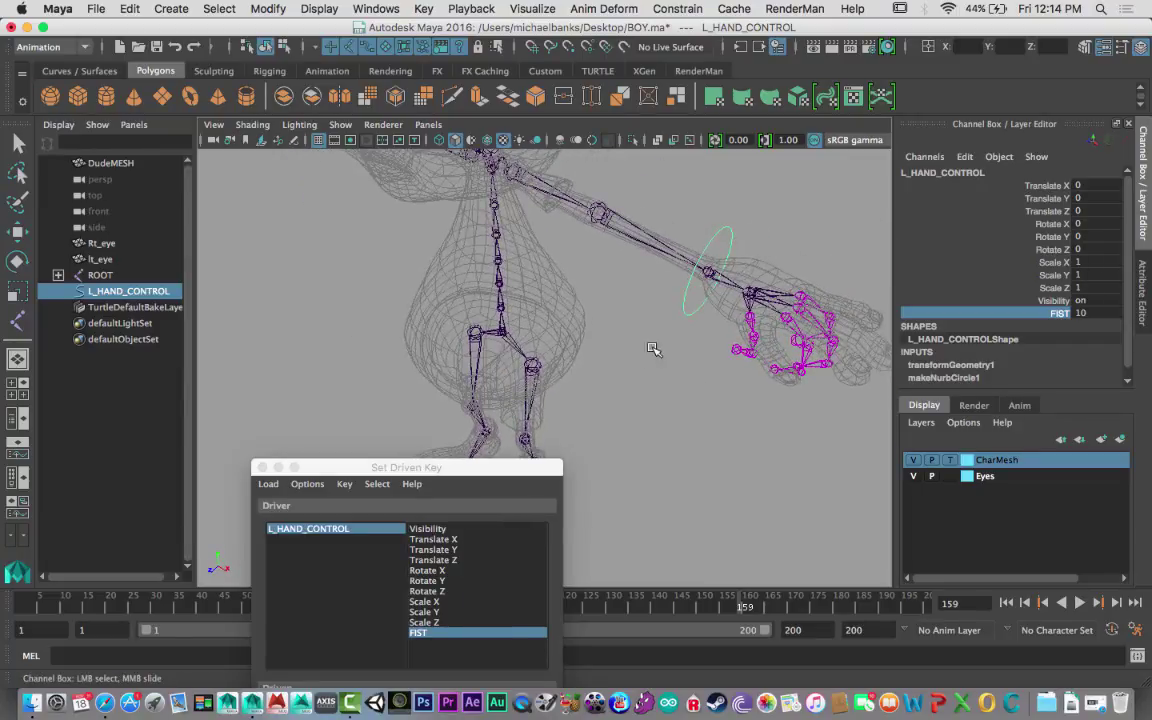
{"action": "left_click", "coordinate": [600, 216]}
{"action": "middle_click_drag", "start_coordinate": [600, 216], "coordinate": [565, 316], "text": "alt"}
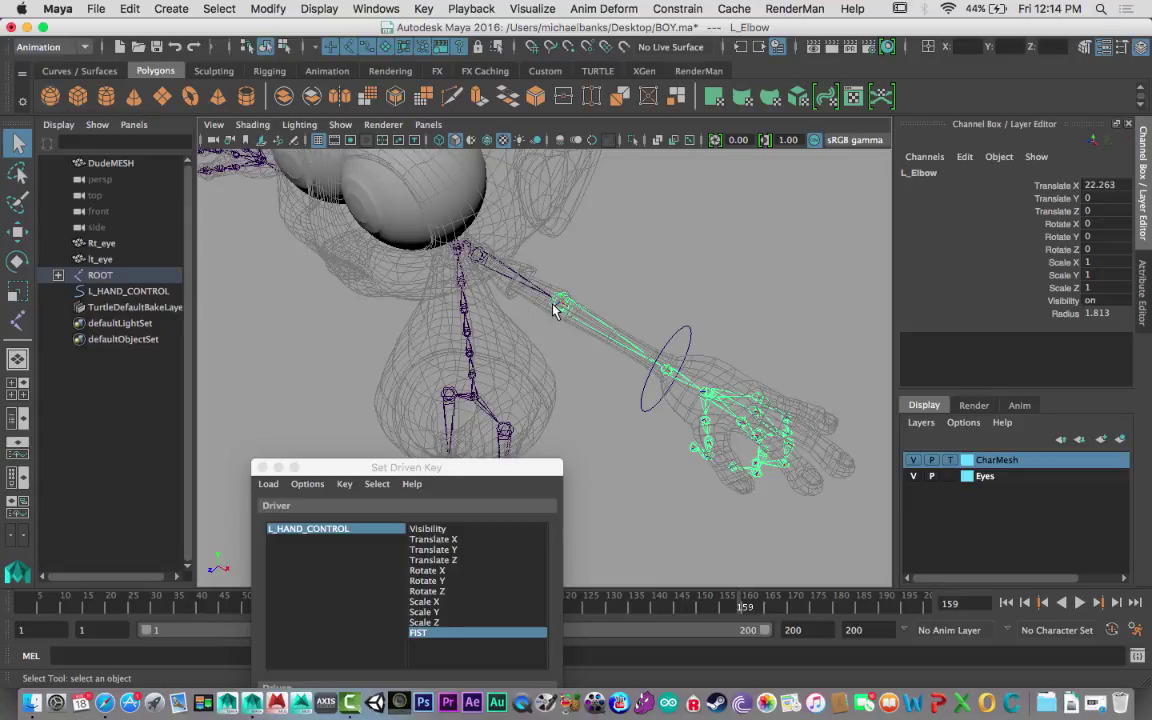
{"action": "left_click", "coordinate": [684, 346]}
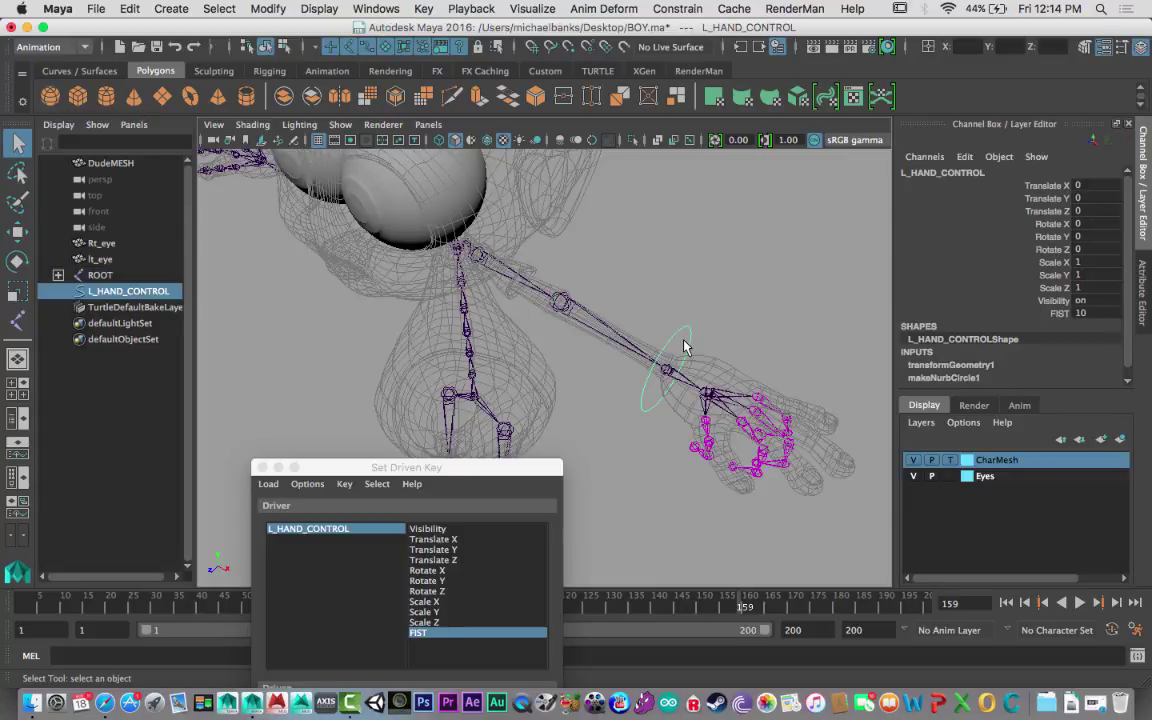
{"action": "key", "text": "w"}
{"action": "left_click_drag", "start_coordinate": [668, 370], "coordinate": [711, 273]}
{"action": "key", "text": "super+z"}
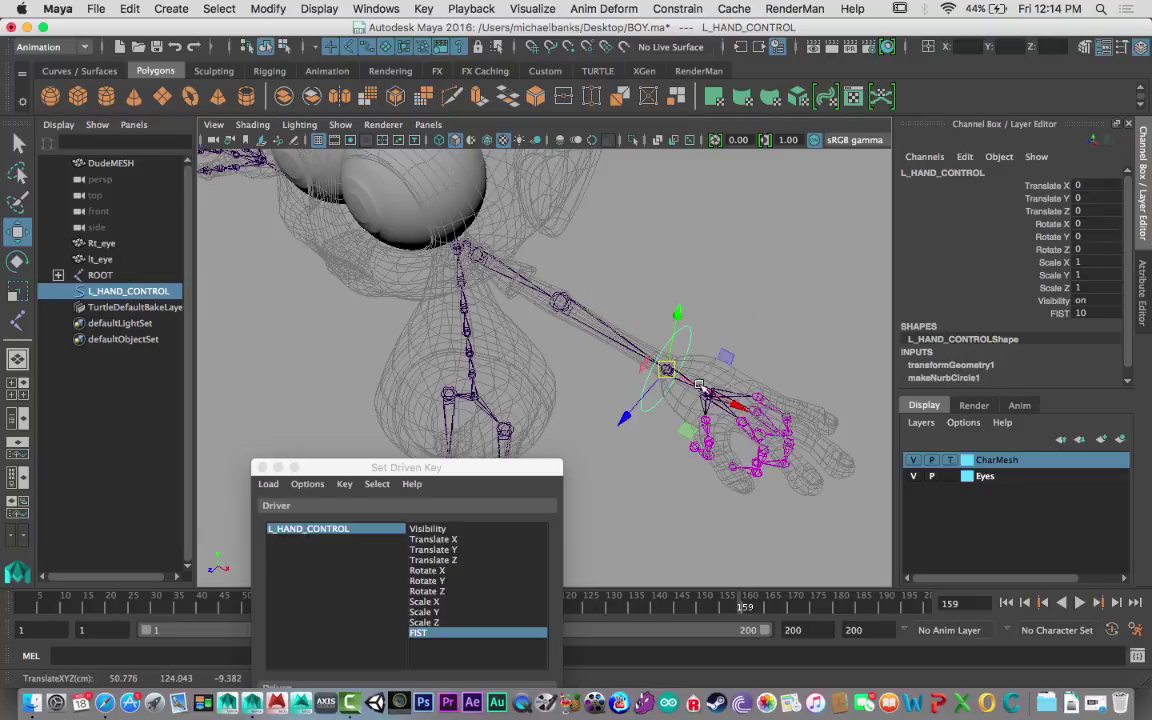
Step: Close the Set Driven Key window and frame the left arm and hand
{"action": "left_click_drag", "start_coordinate": [455, 467], "coordinate": [462, 370]}
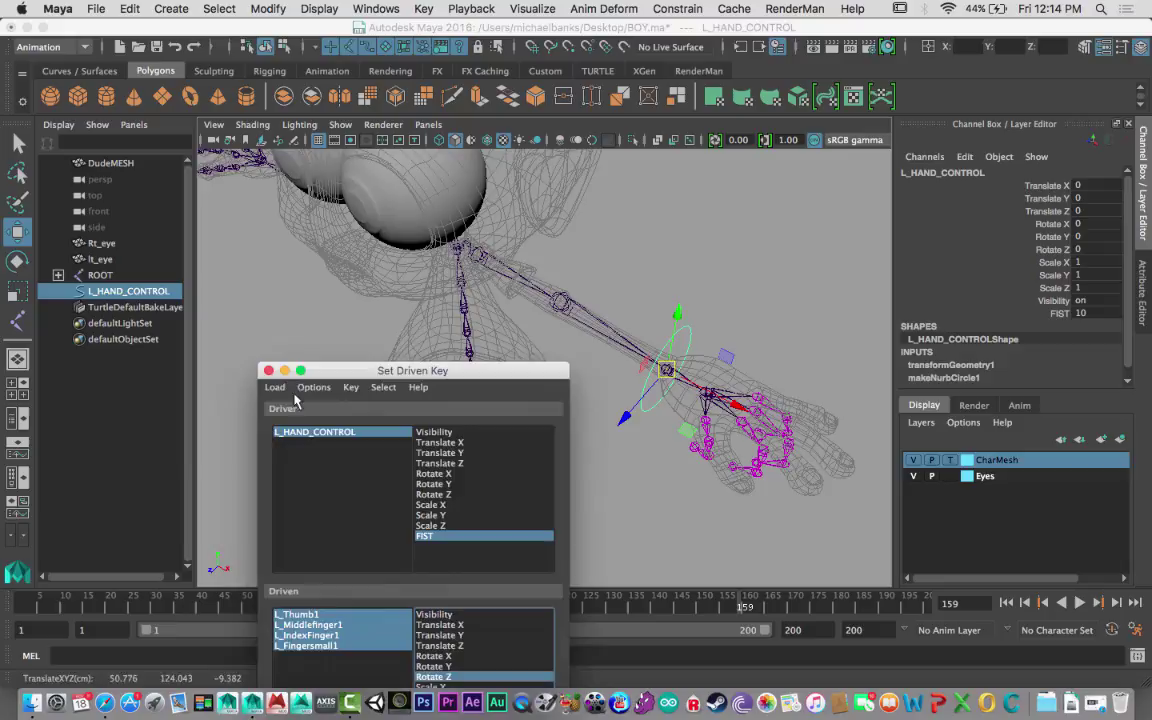
{"action": "left_click", "coordinate": [269, 371]}
{"action": "left_click_drag", "start_coordinate": [555, 463], "coordinate": [517, 401], "text": "alt"}
{"action": "right_click_drag", "start_coordinate": [517, 401], "coordinate": [560, 409], "text": "alt"}
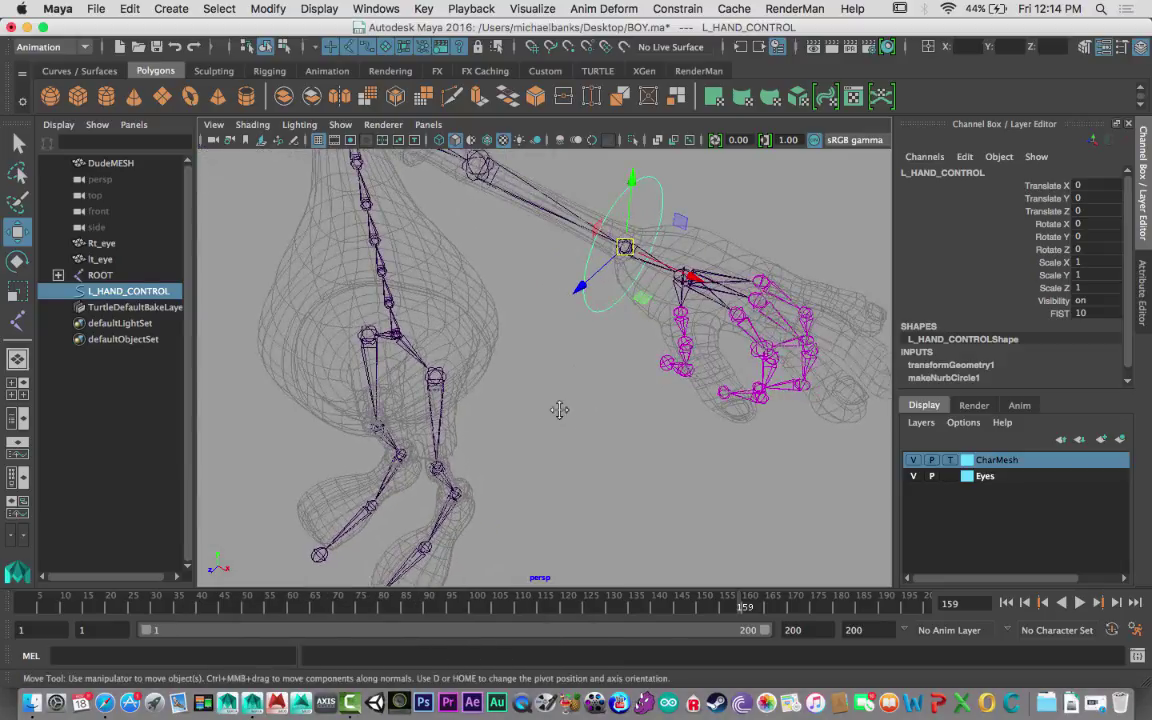
{"action": "left_click_drag", "start_coordinate": [560, 409], "coordinate": [560, 440], "text": "alt"}
{"action": "right_click_drag", "start_coordinate": [560, 440], "coordinate": [530, 424], "text": "alt"}
{"action": "left_click_drag", "start_coordinate": [530, 424], "coordinate": [500, 338], "text": "alt"}
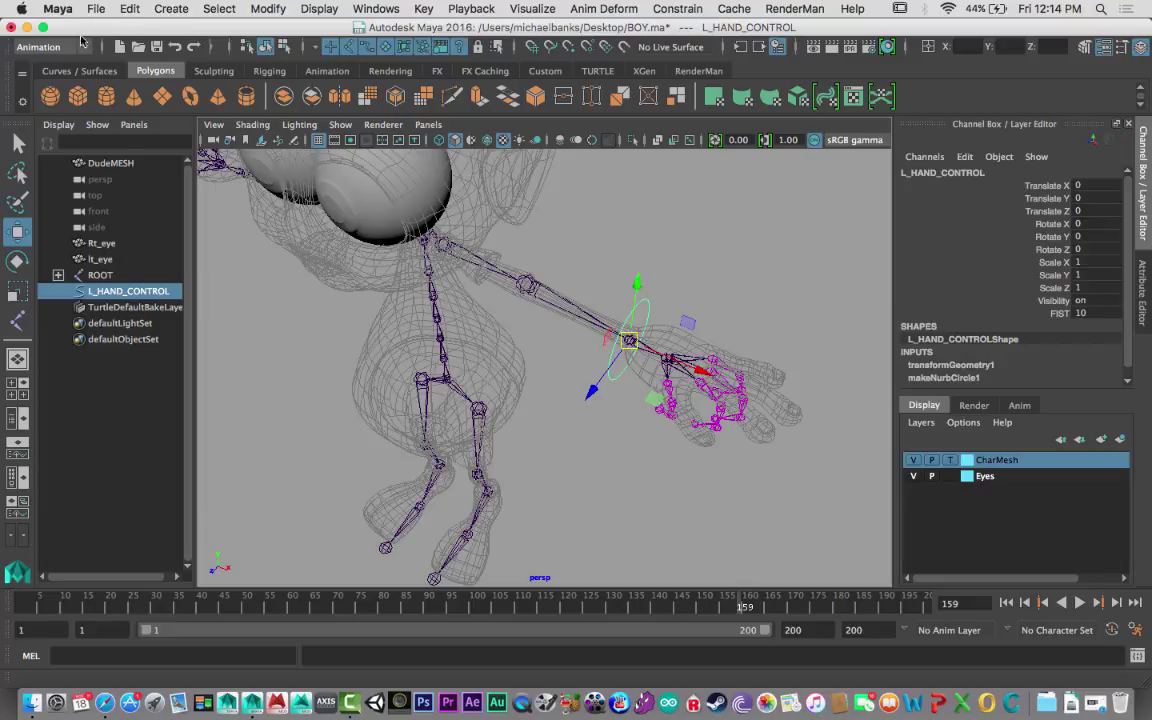
Step: Switch to the Rigging toolset and activate the IK Handle tool with the Rotate-Plane Solver
{"action": "left_click", "coordinate": [75, 46]}
{"action": "left_click", "coordinate": [40, 78]}
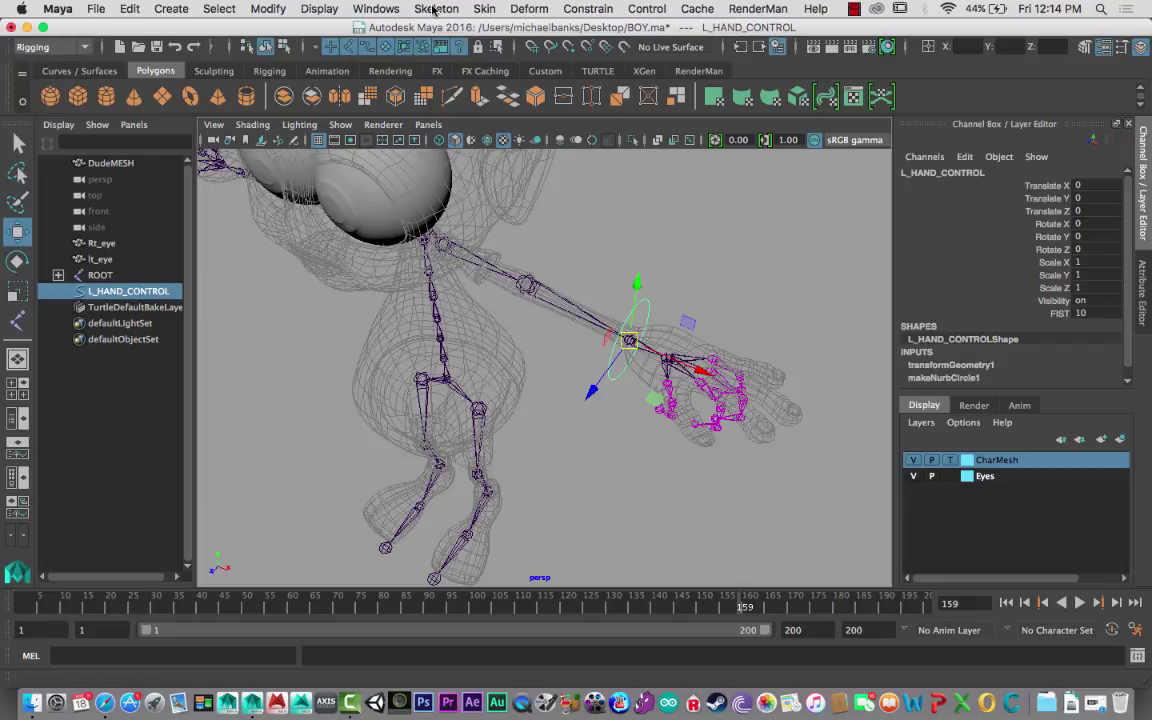
{"action": "left_click", "coordinate": [436, 9]}
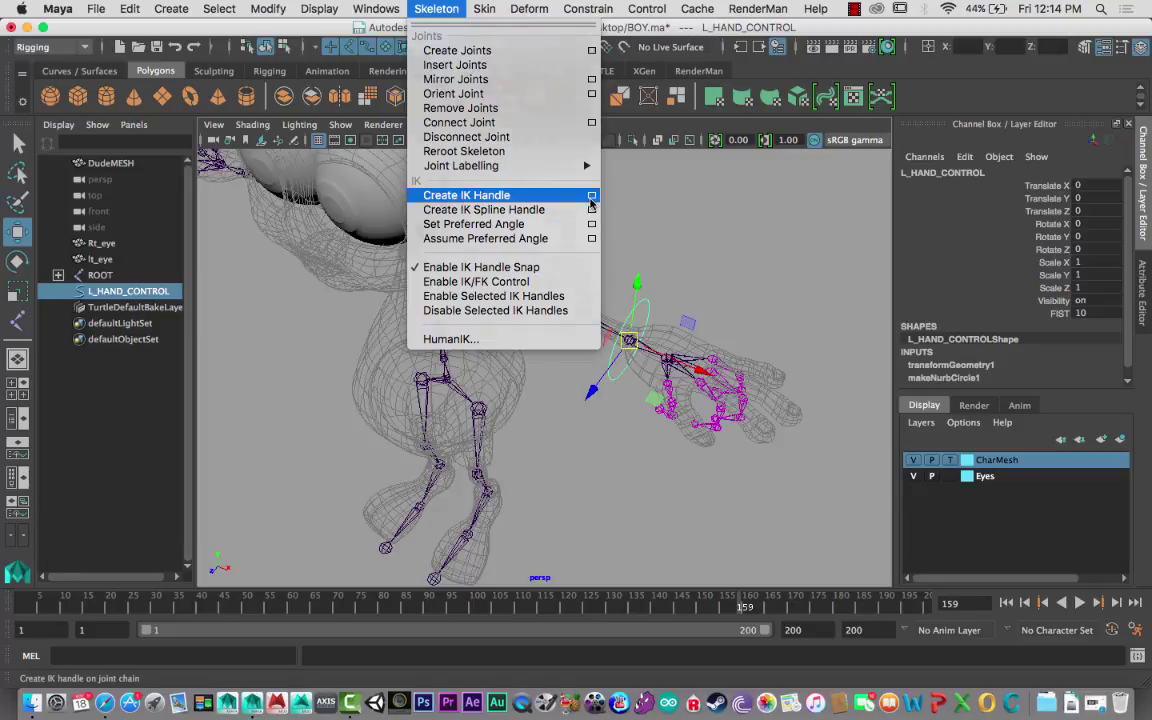
{"action": "left_click", "coordinate": [591, 196]}
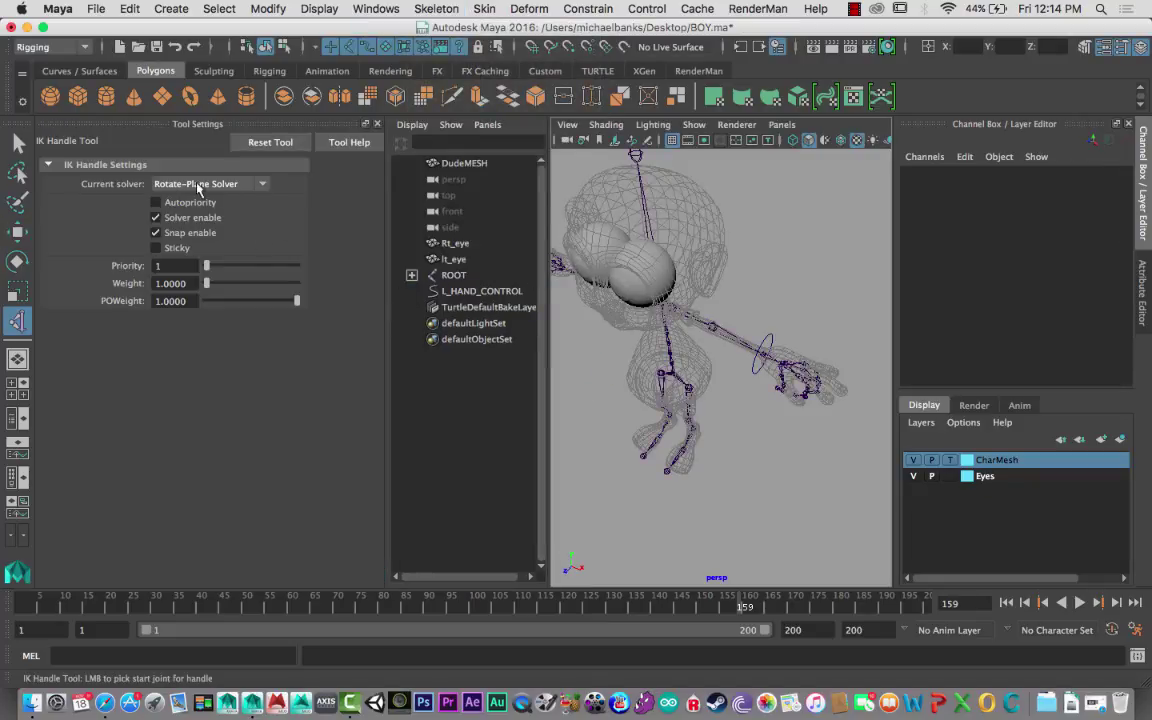
{"action": "left_click", "coordinate": [262, 186]}
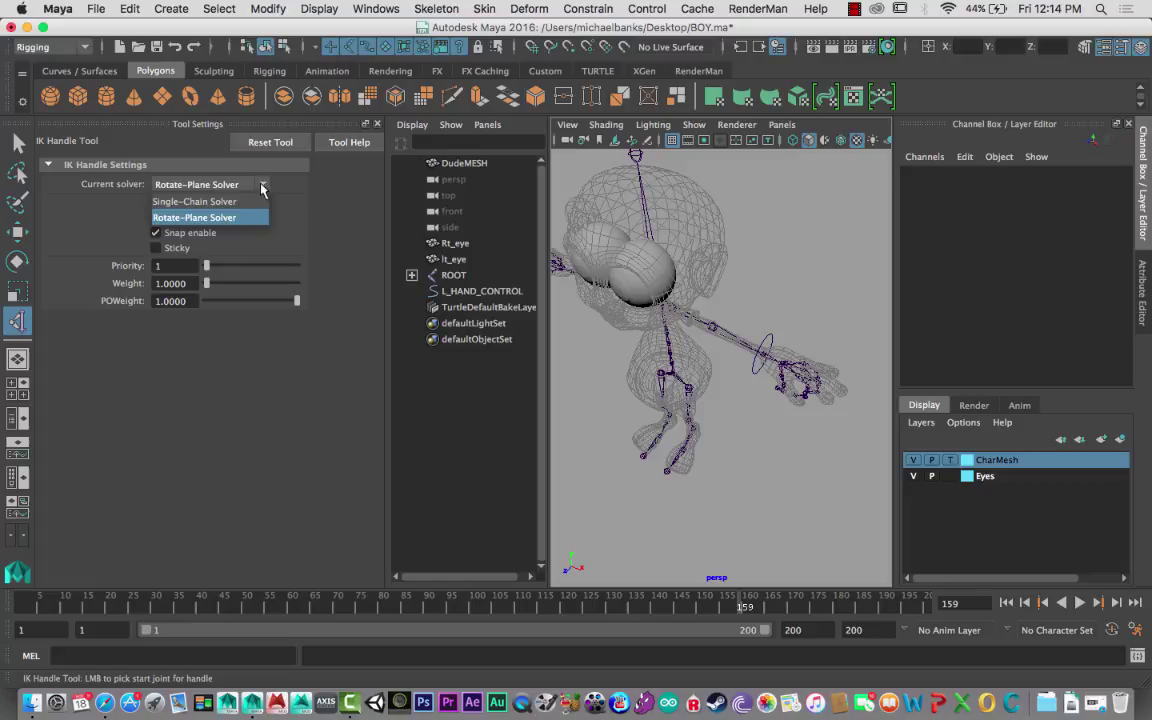
{"action": "left_click", "coordinate": [338, 207]}
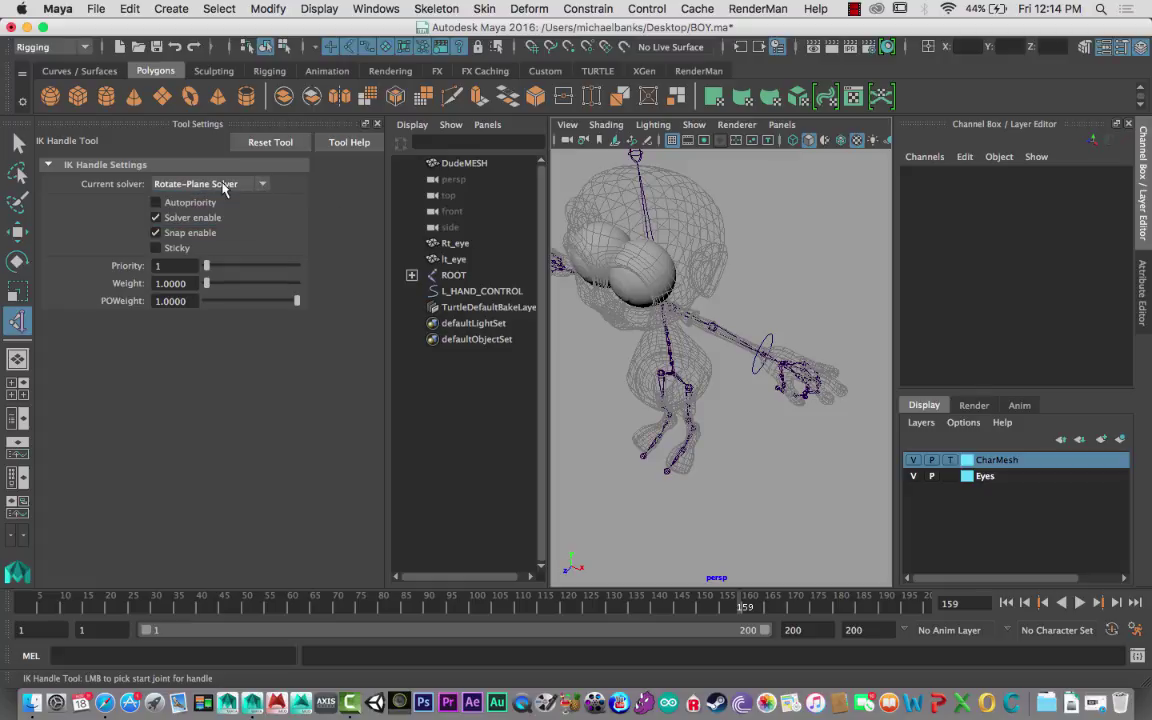
{"action": "left_click", "coordinate": [377, 123]}
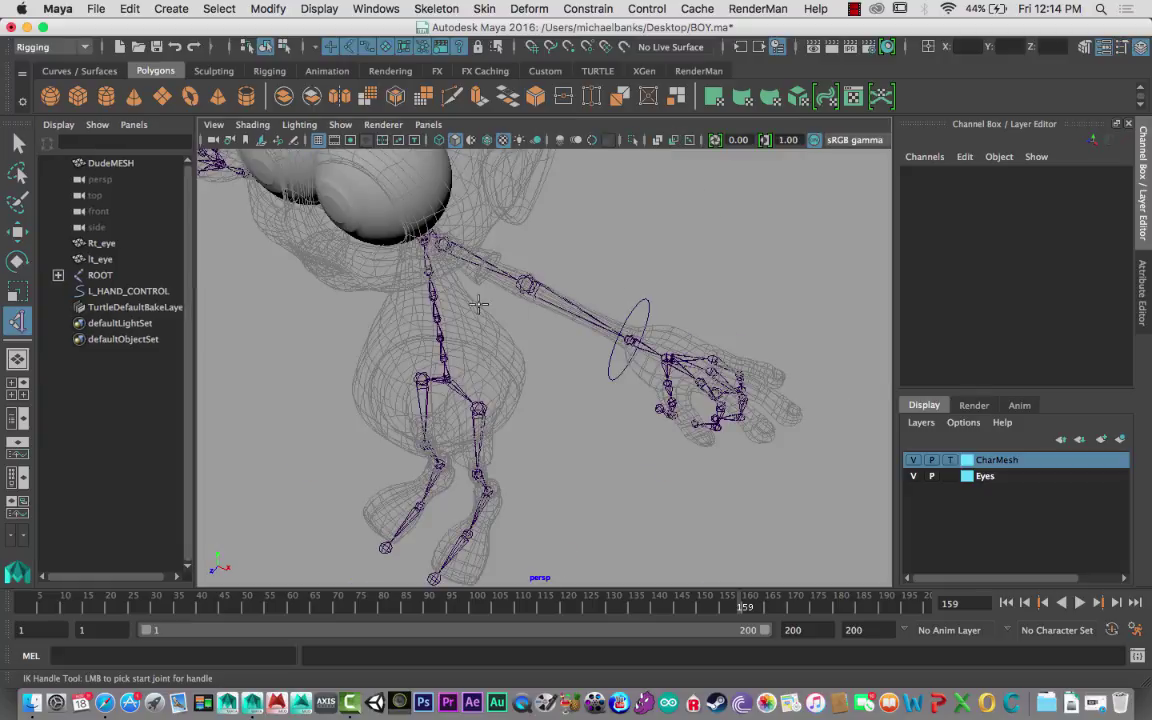
Step: Create an IK handle on the left arm from the L_Shoulder joint to the wrist joint
{"action": "left_click_drag", "start_coordinate": [455, 300], "coordinate": [503, 304], "text": "alt"}
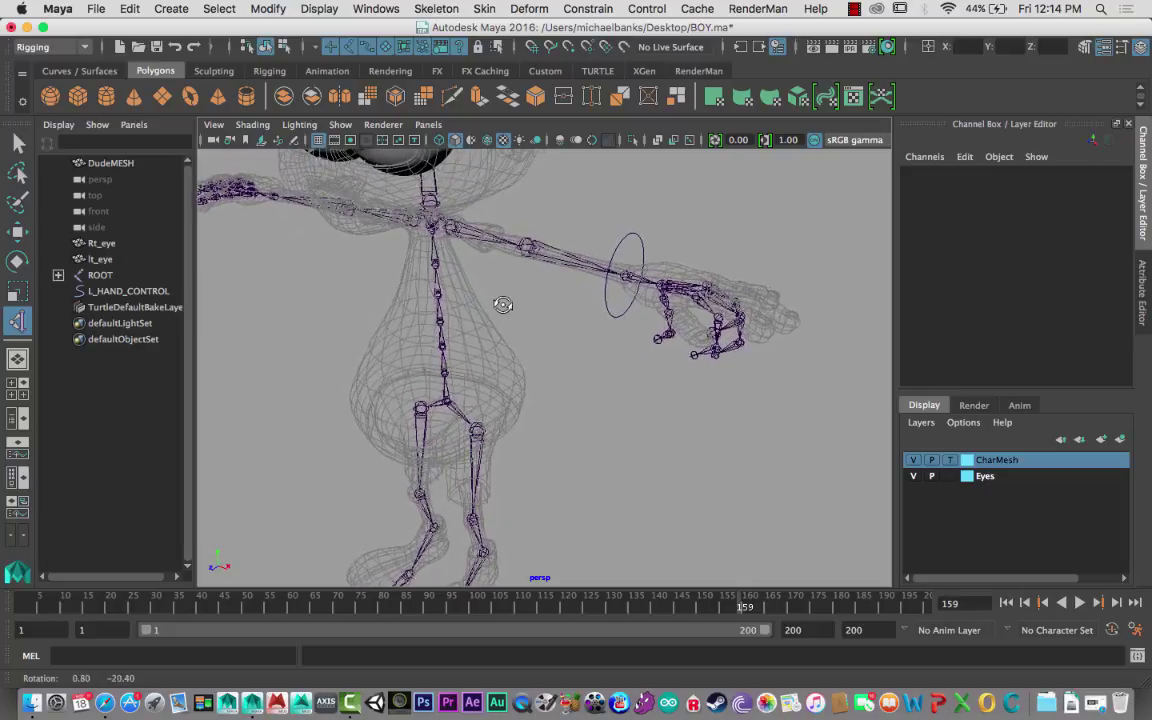
{"action": "left_click", "coordinate": [451, 228]}
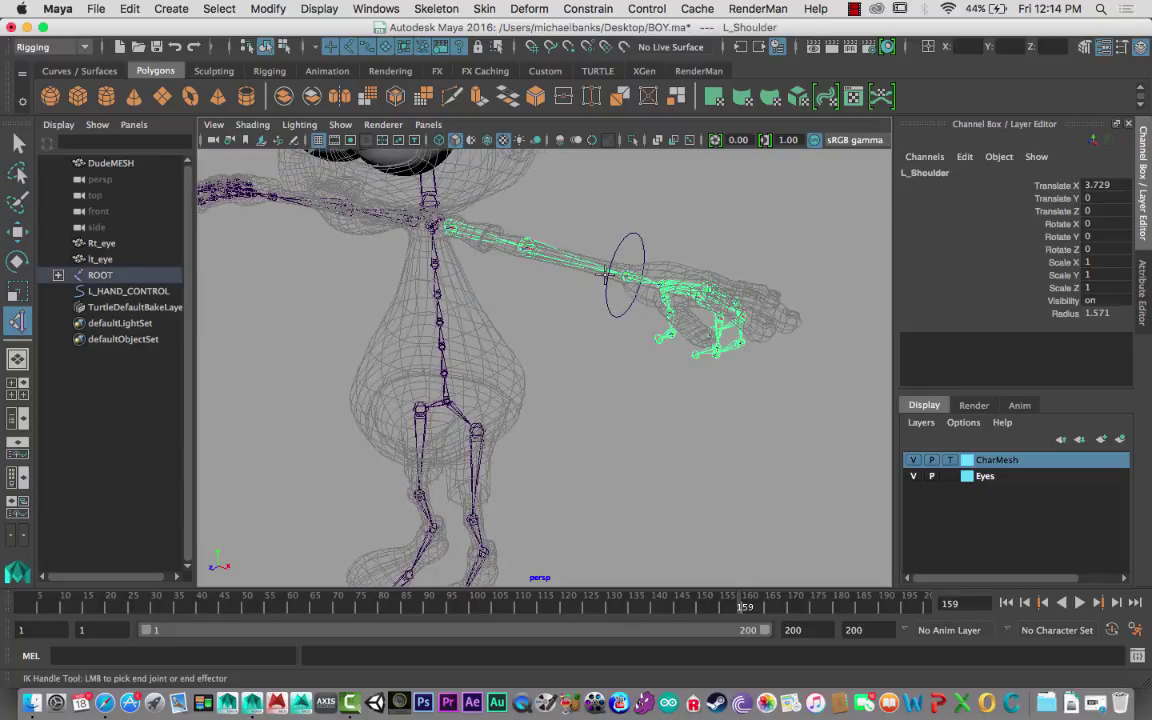
{"action": "left_click", "coordinate": [624, 275]}
Step: Try moving the new IK handle to test how the left arm bends, and undo the moves
{"action": "key", "text": "w"}
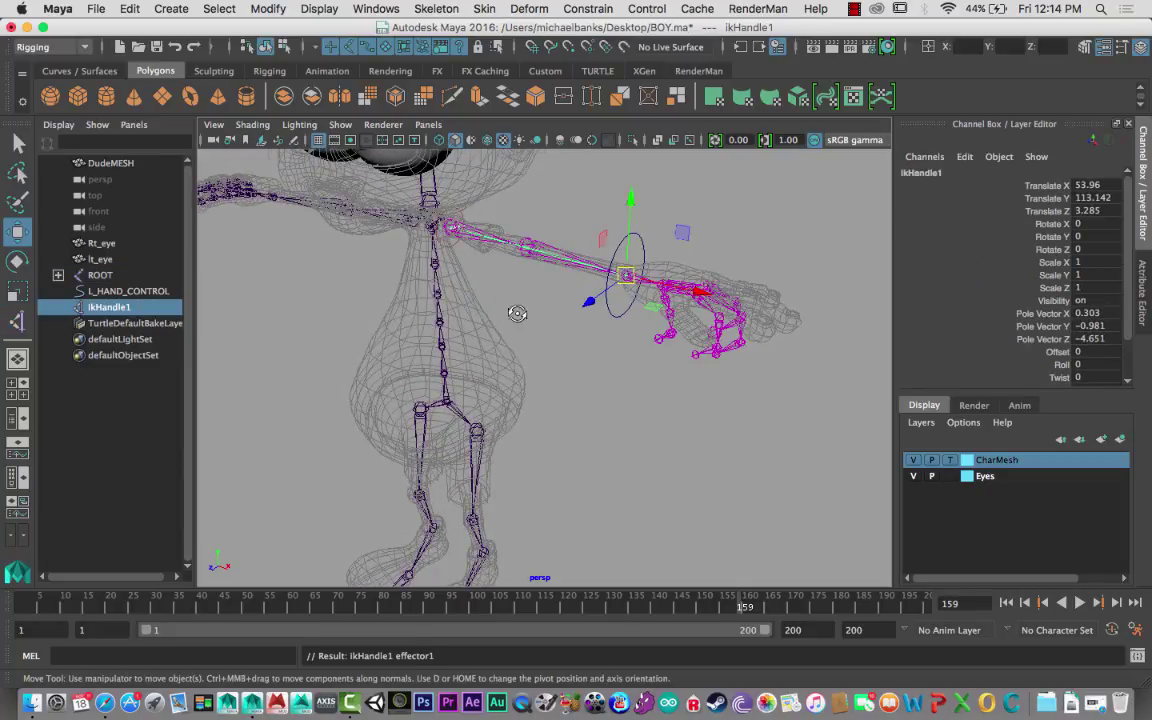
{"action": "left_click_drag", "start_coordinate": [517, 313], "coordinate": [563, 337], "text": "alt"}
{"action": "left_click_drag", "start_coordinate": [659, 334], "coordinate": [640, 303]}
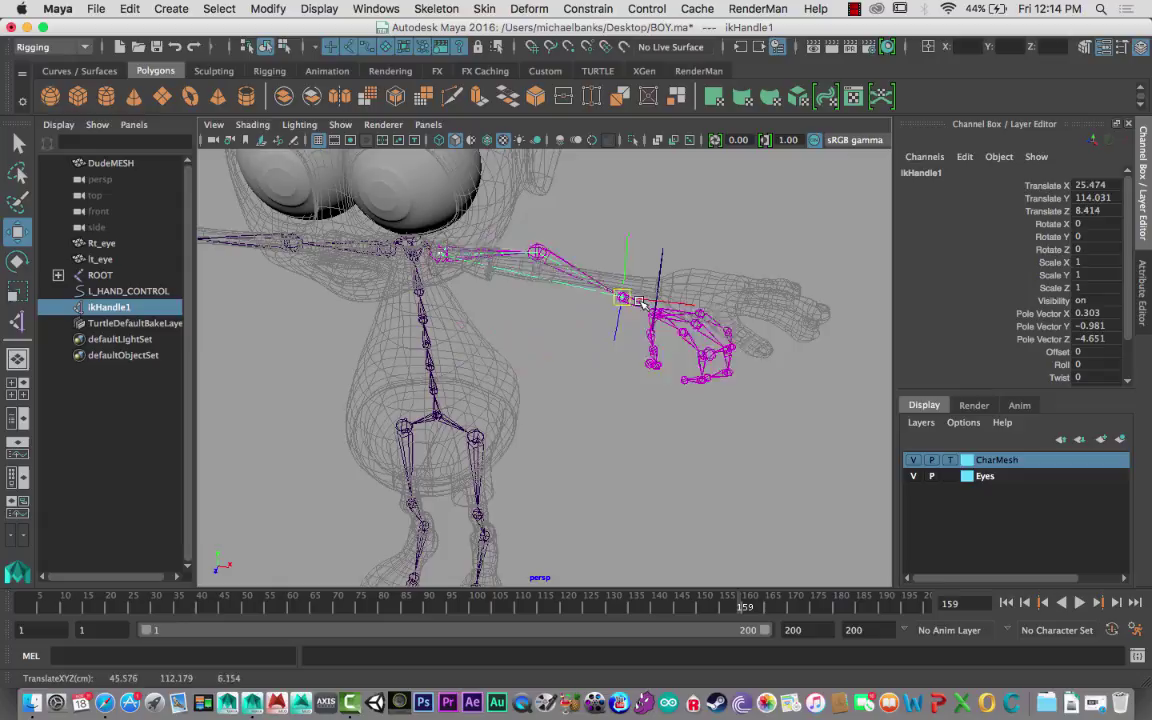
{"action": "key", "text": "z"}
{"action": "key", "text": "z"}
{"action": "key", "text": "z"}
{"action": "key", "text": "z"}
{"action": "key", "text": "z"}
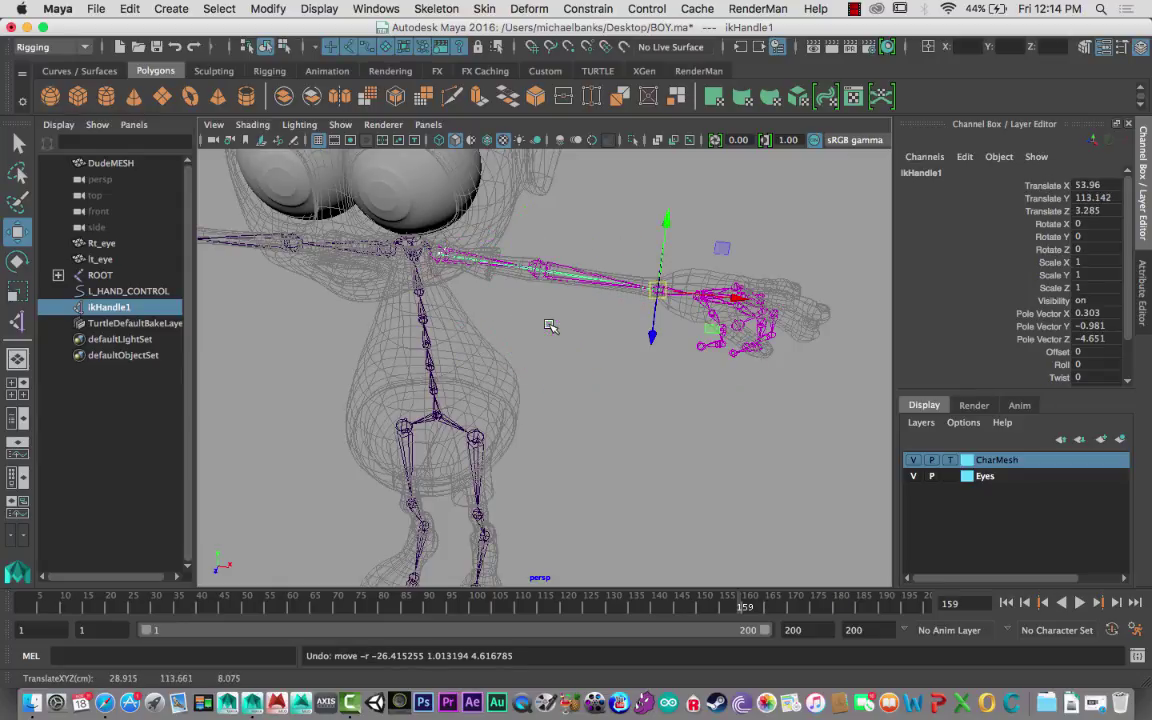
Step: Rename the left arm's IK handle to L_ARM_IK_Handle
{"action": "left_click_drag", "start_coordinate": [549, 325], "coordinate": [494, 322], "text": "alt"}
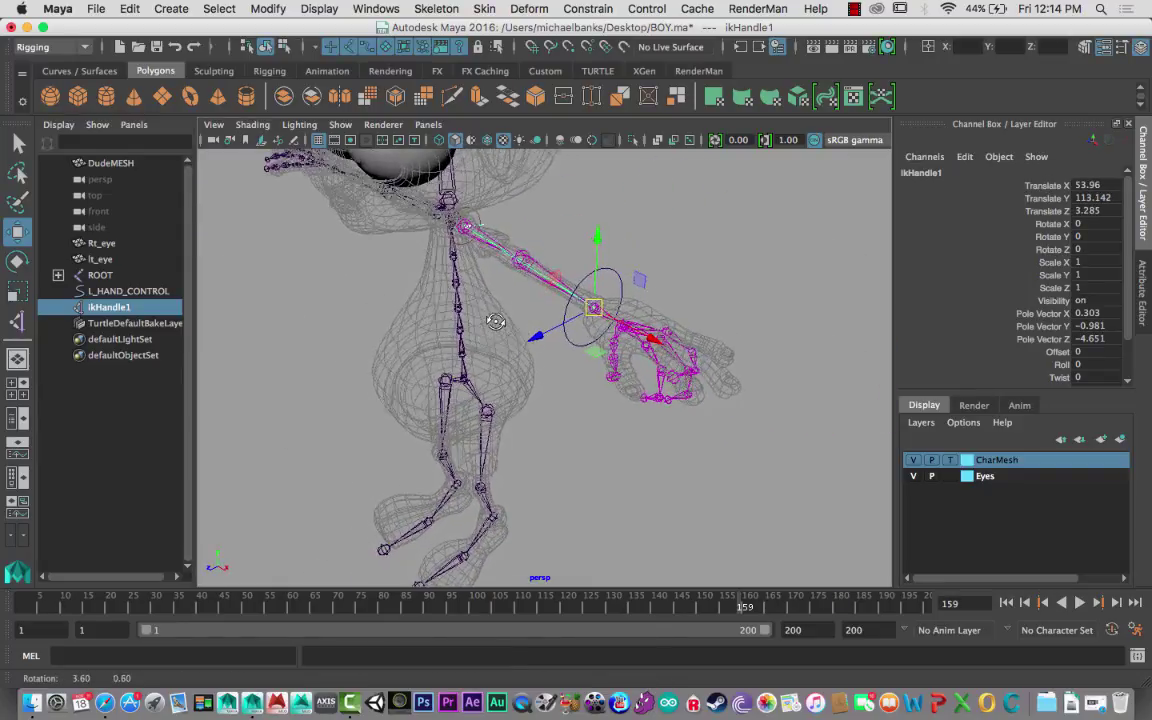
{"action": "left_click", "coordinate": [950, 173]}
{"action": "type", "text": "L ARM IK"}
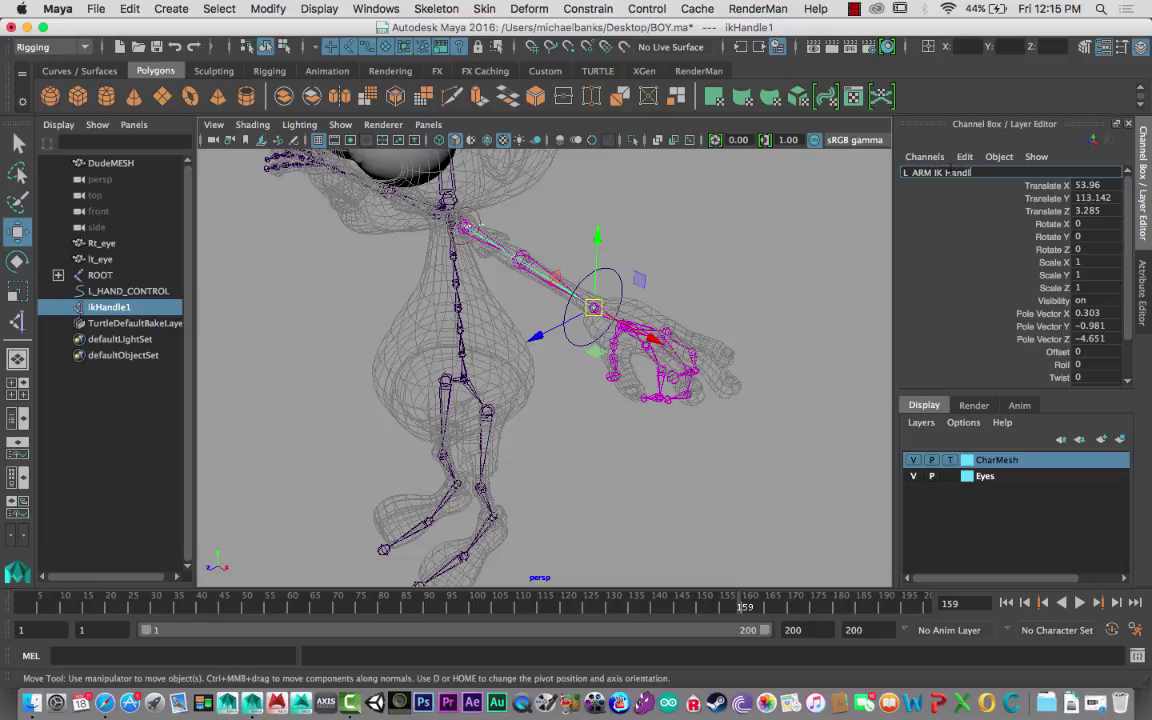
{"action": "key", "text": "Return"}
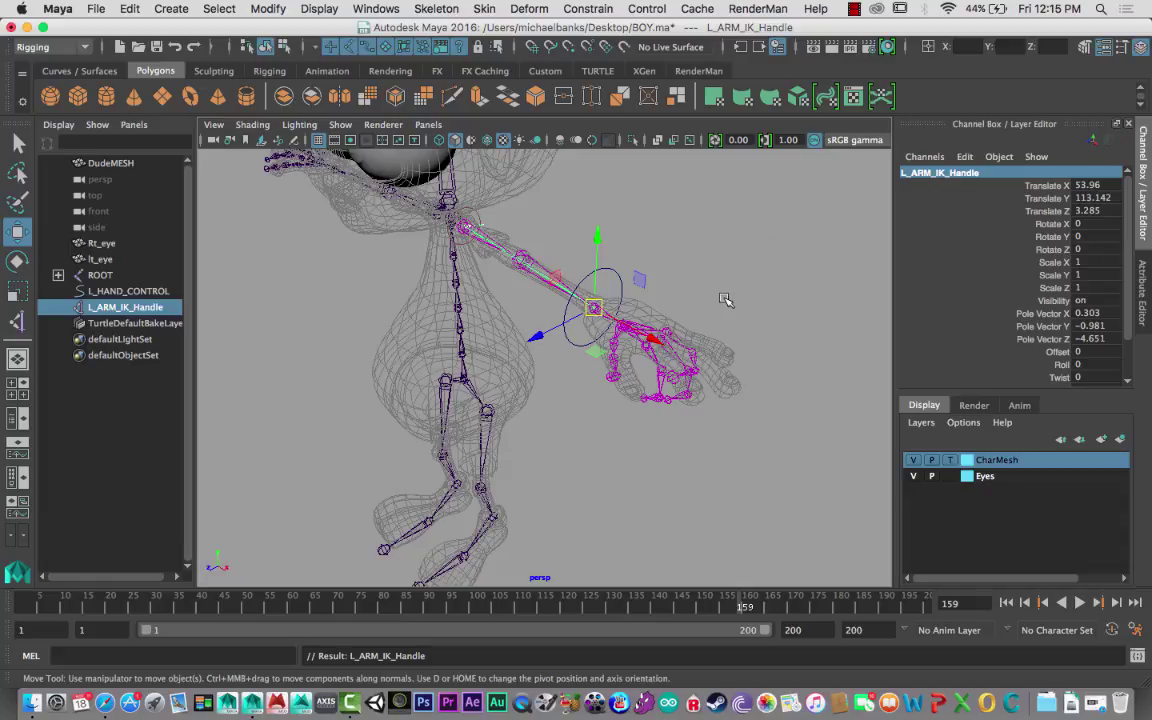
Step: Parent L_ARM_IK_Handle under L_HAND_CONTROL
{"action": "mouse_move", "coordinate": [596, 342]}
{"action": "left_mouse_down", "text": "alt"}
{"action": "mouse_move", "coordinate": [614, 366]}
{"action": "mouse_move", "coordinate": [610, 357]}
{"action": "left_mouse_up", "text": "alt"}
{"action": "scroll", "coordinate": [584, 324], "scroll_direction": "up", "scroll_amount": 5}
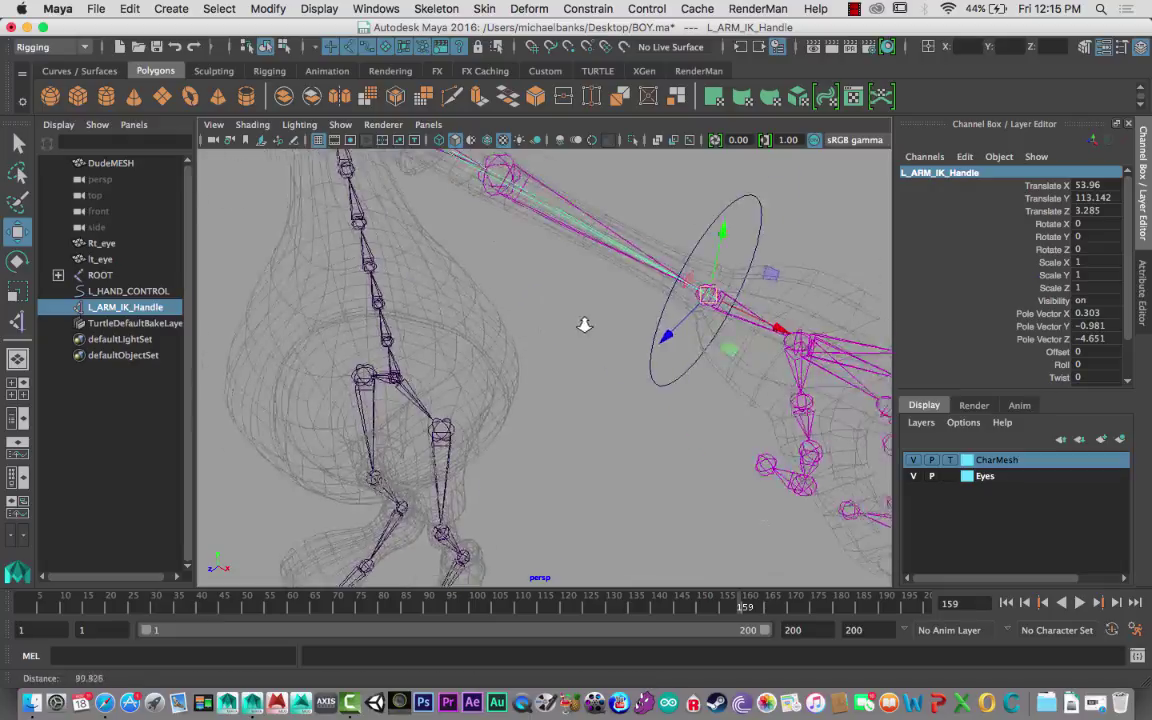
{"action": "scroll", "coordinate": [584, 324], "scroll_direction": "down", "scroll_amount": 6}
{"action": "left_click", "coordinate": [616, 333]}
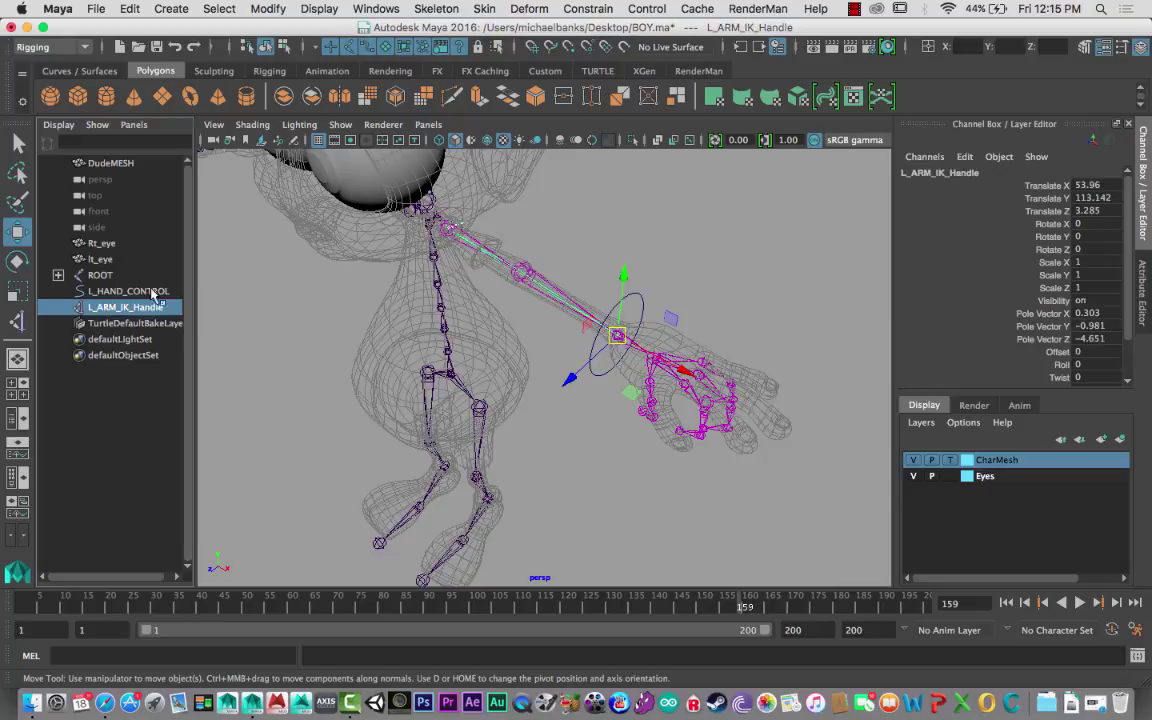
{"action": "left_click_drag", "start_coordinate": [430, 324], "coordinate": [673, 288], "text": "alt"}
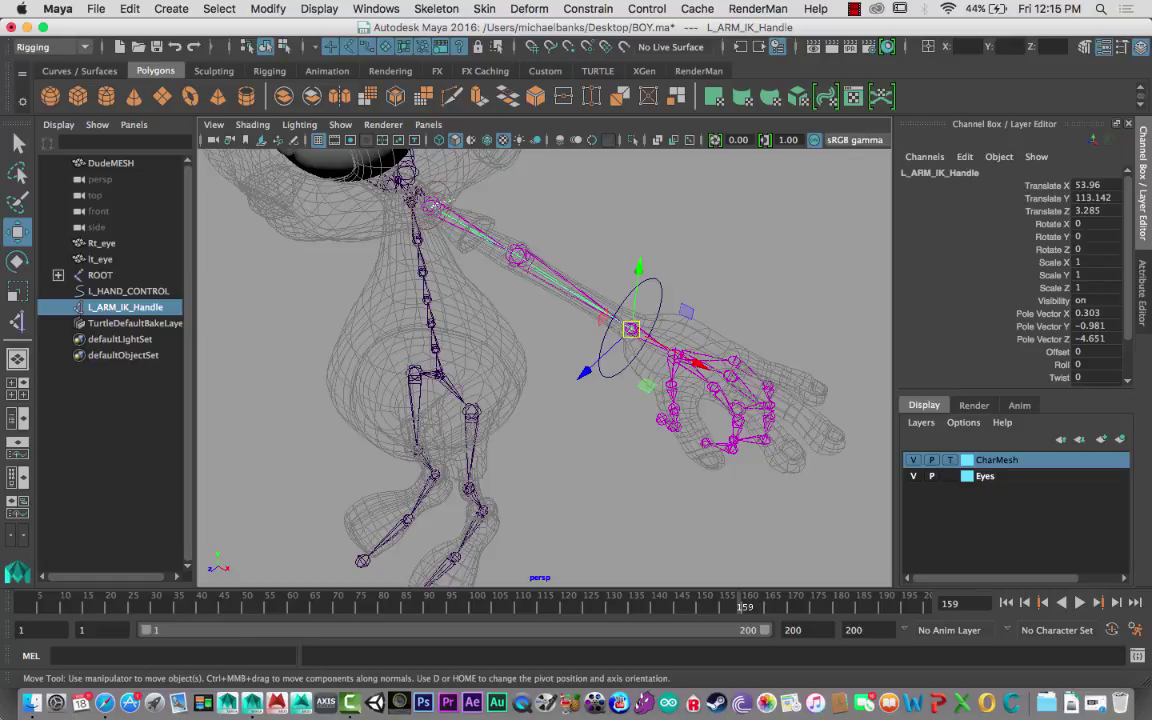
{"action": "left_click", "coordinate": [137, 292]}
{"action": "left_click", "coordinate": [134, 309]}
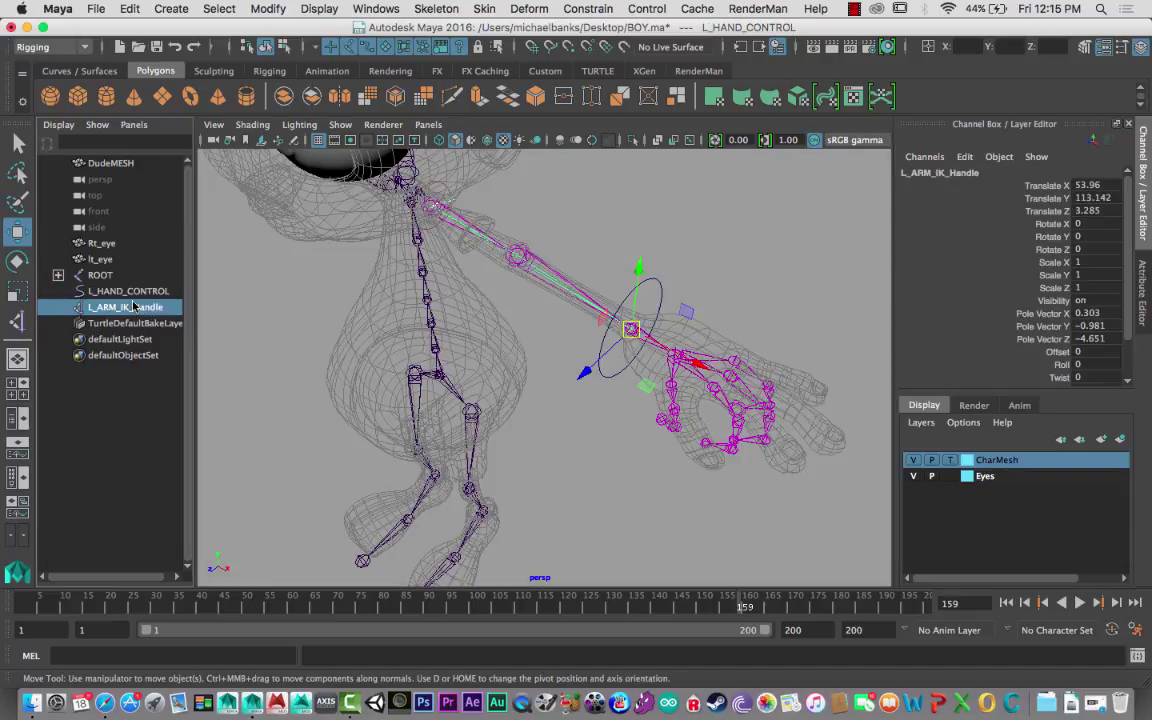
{"action": "middle_click_drag", "start_coordinate": [134, 312], "coordinate": [125, 292]}
Step: Try moving L_HAND_CONTROL to test that it drives the left arm's IK, and undo the move
{"action": "left_click", "coordinate": [587, 250]}
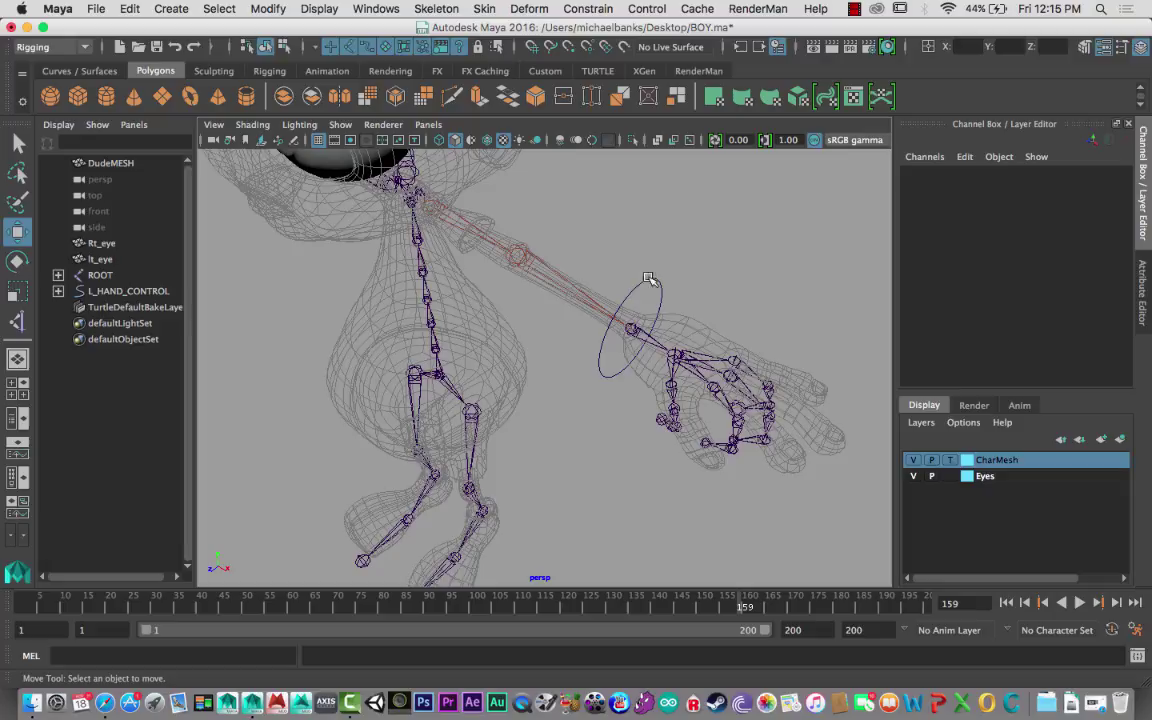
{"action": "left_click", "coordinate": [665, 289]}
{"action": "left_click_drag", "start_coordinate": [648, 333], "coordinate": [572, 219]}
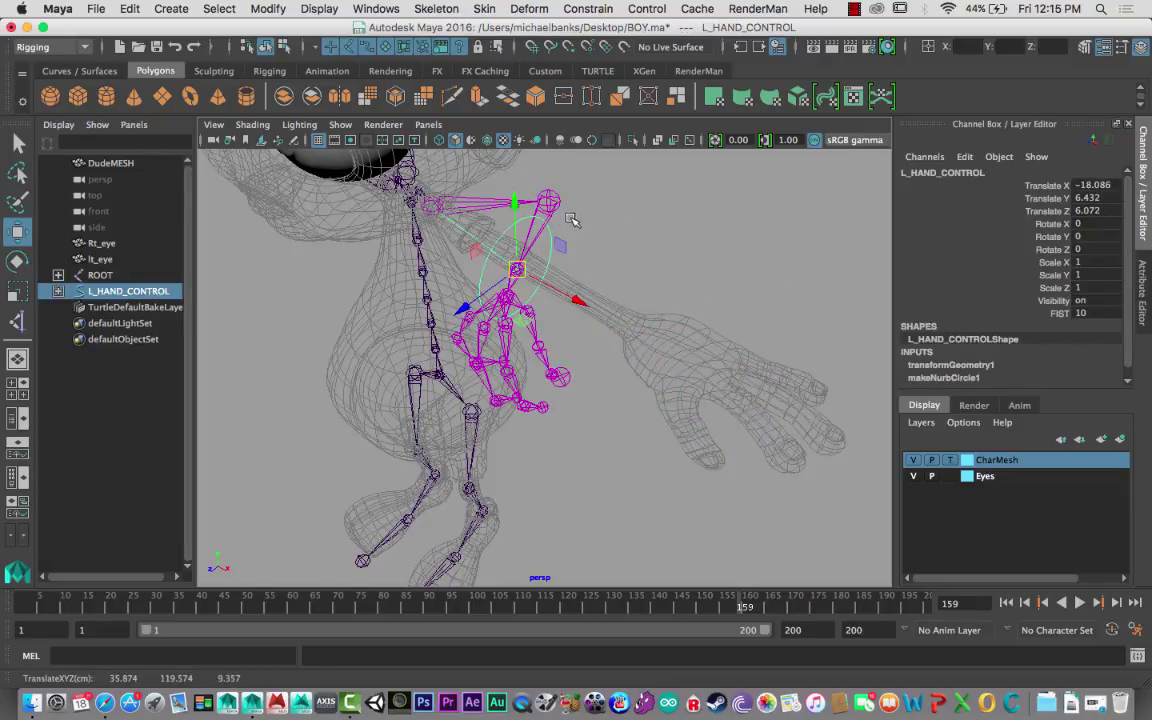
{"action": "key", "text": "ctrl+z"}
{"action": "left_click_drag", "start_coordinate": [594, 370], "coordinate": [577, 316], "text": "alt"}
{"action": "key", "text": "ctrl+z"}
{"action": "left_click_drag", "start_coordinate": [561, 369], "coordinate": [522, 377], "text": "alt"}
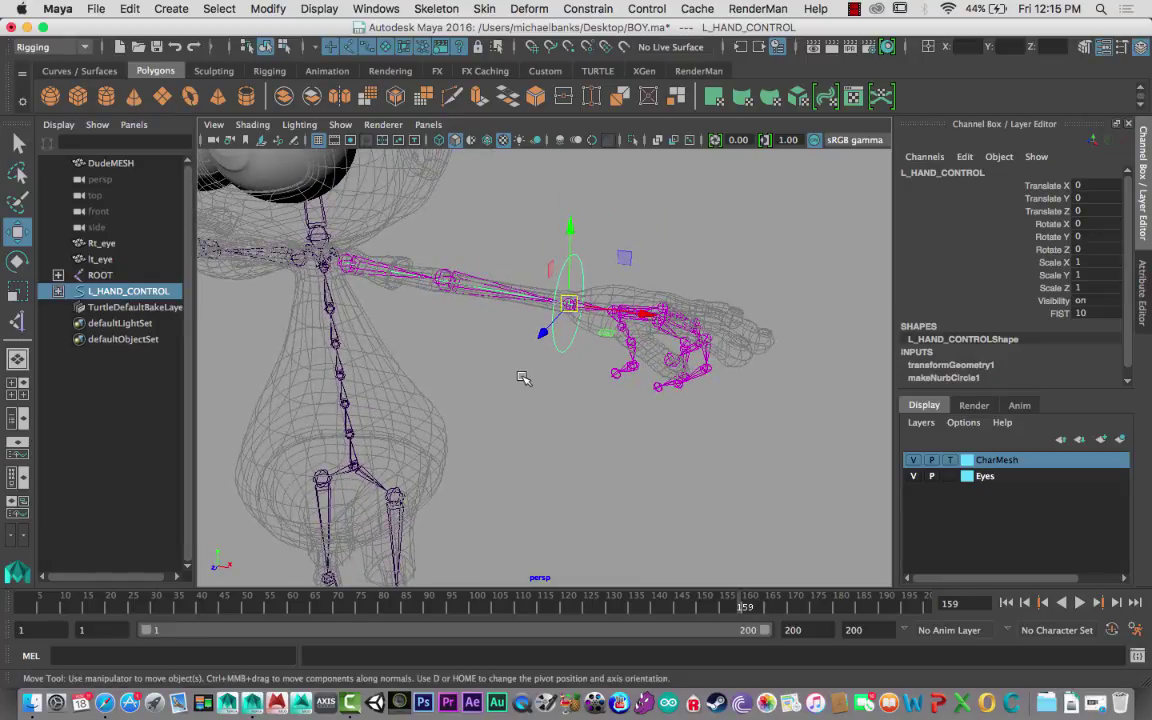
Step: Try rotating L_HAND_CONTROL to test the wrist's response, and undo the rotation
{"action": "key", "text": "e"}
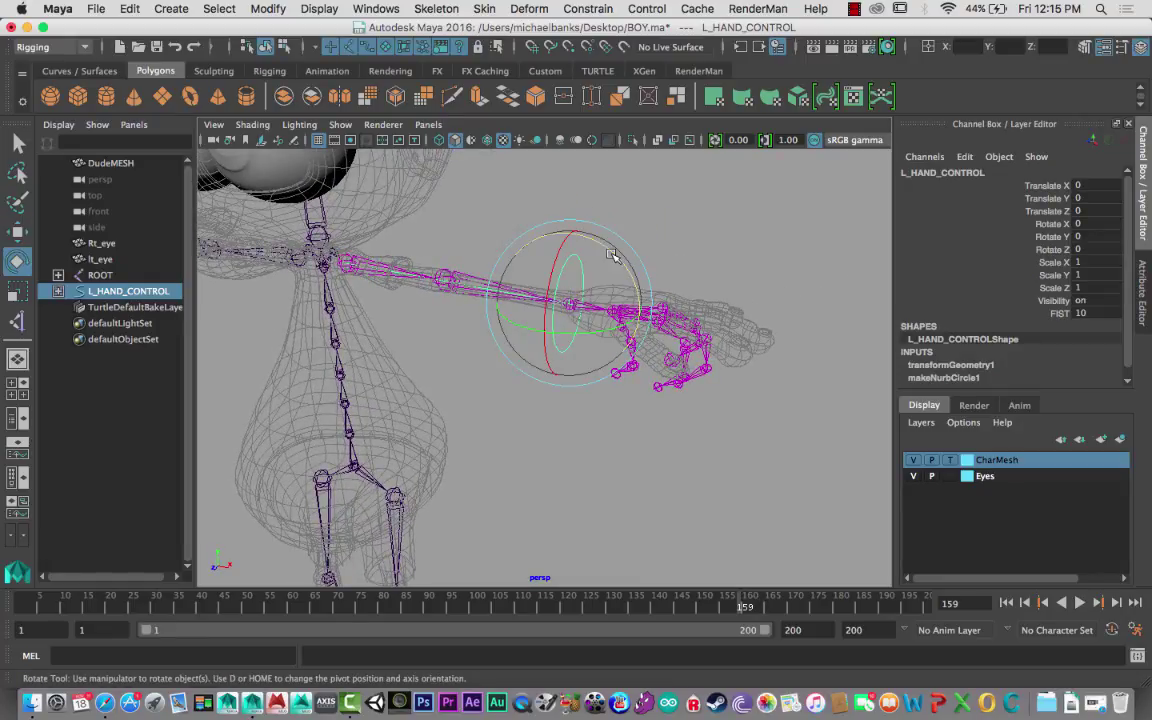
{"action": "left_click_drag", "start_coordinate": [610, 266], "coordinate": [625, 291]}
{"action": "key", "text": "z"}
{"action": "mouse_move", "coordinate": [556, 324]}
{"action": "left_mouse_down", "text": "alt"}
{"action": "mouse_move", "coordinate": [427, 362]}
{"action": "mouse_move", "coordinate": [545, 324]}
{"action": "left_mouse_up", "text": "alt"}
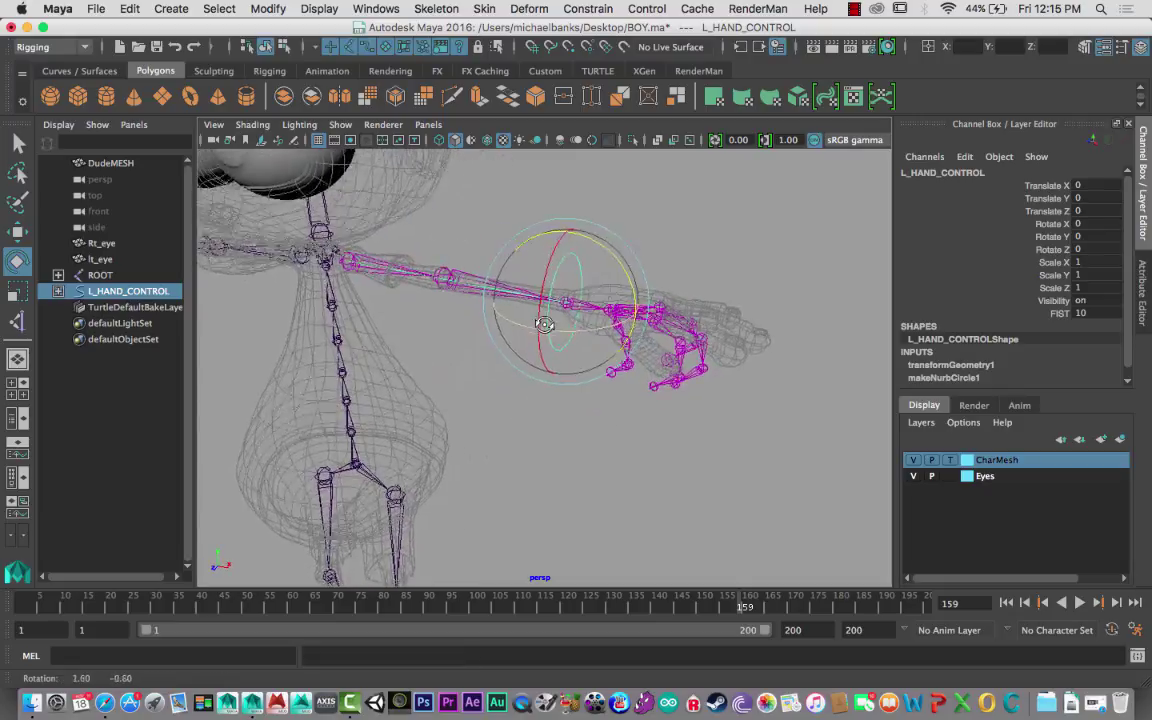
Step: Orient-constrain the L_Wrist joint to L_HAND_CONTROL with Maintain offset on, all axes and a weight of 1
{"action": "right_click_drag", "start_coordinate": [556, 334], "coordinate": [598, 373], "text": "alt"}
{"action": "middle_click_drag", "start_coordinate": [579, 370], "coordinate": [566, 402], "text": "alt"}
{"action": "left_click", "coordinate": [597, 297]}
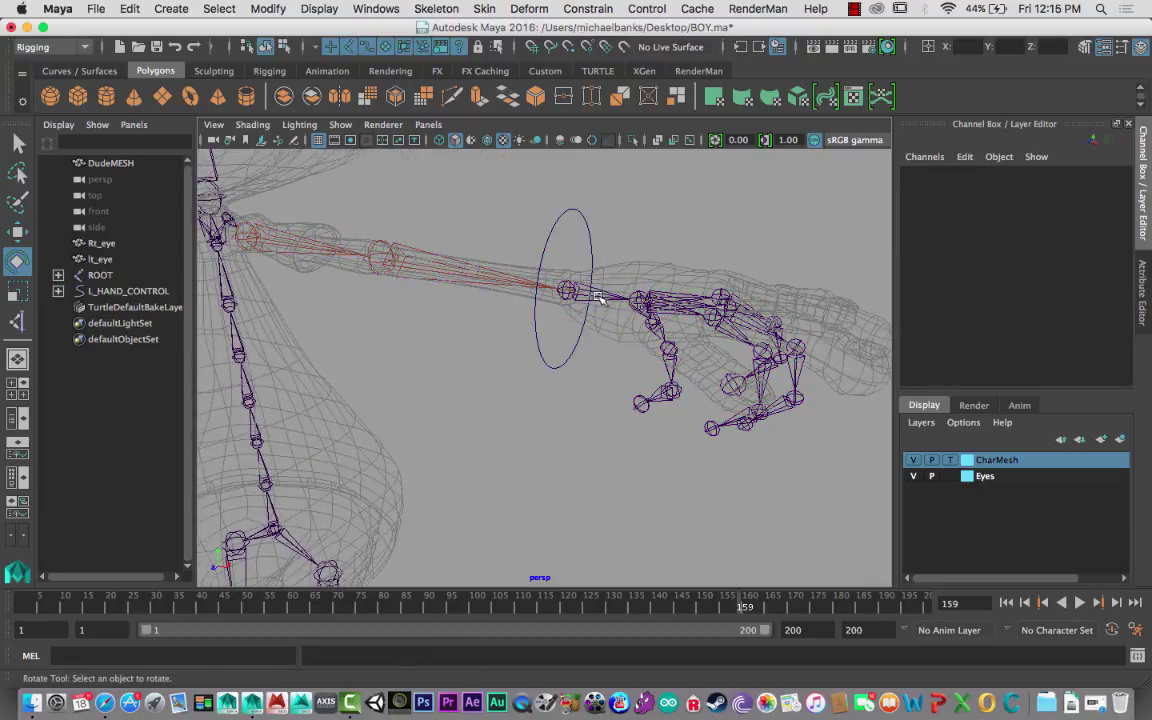
{"action": "left_click", "coordinate": [584, 218]}
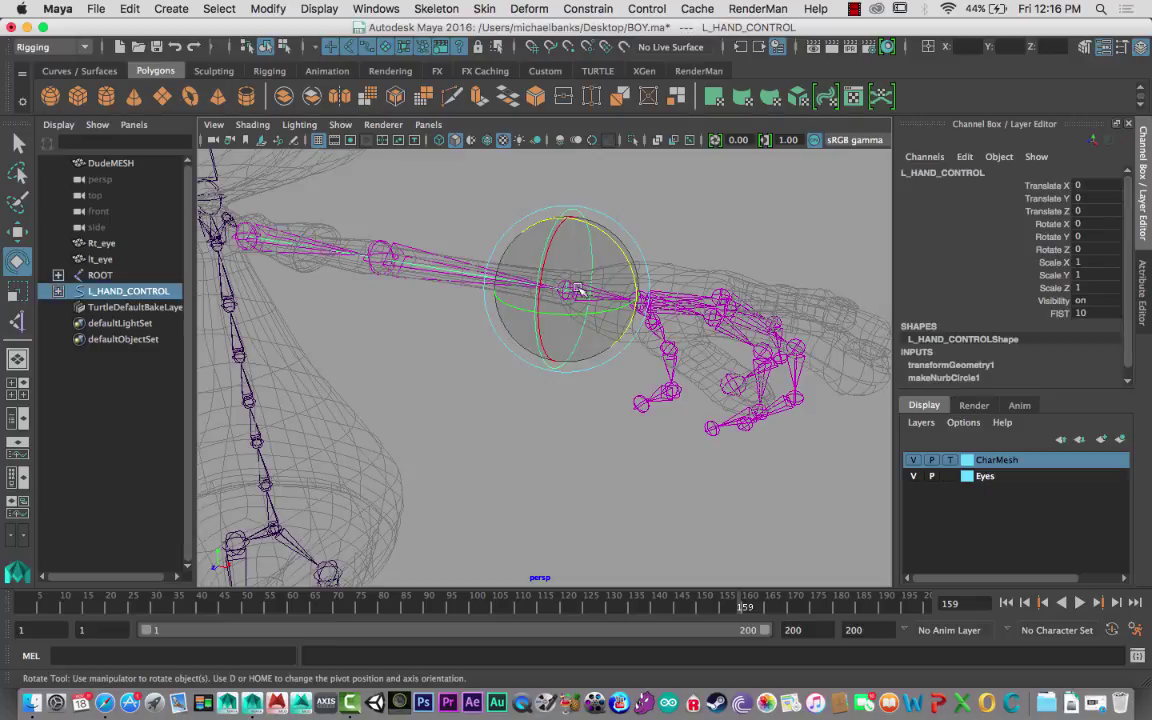
{"action": "left_click_drag", "start_coordinate": [584, 220], "coordinate": [576, 300], "text": "alt"}
{"action": "key", "text": "q"}
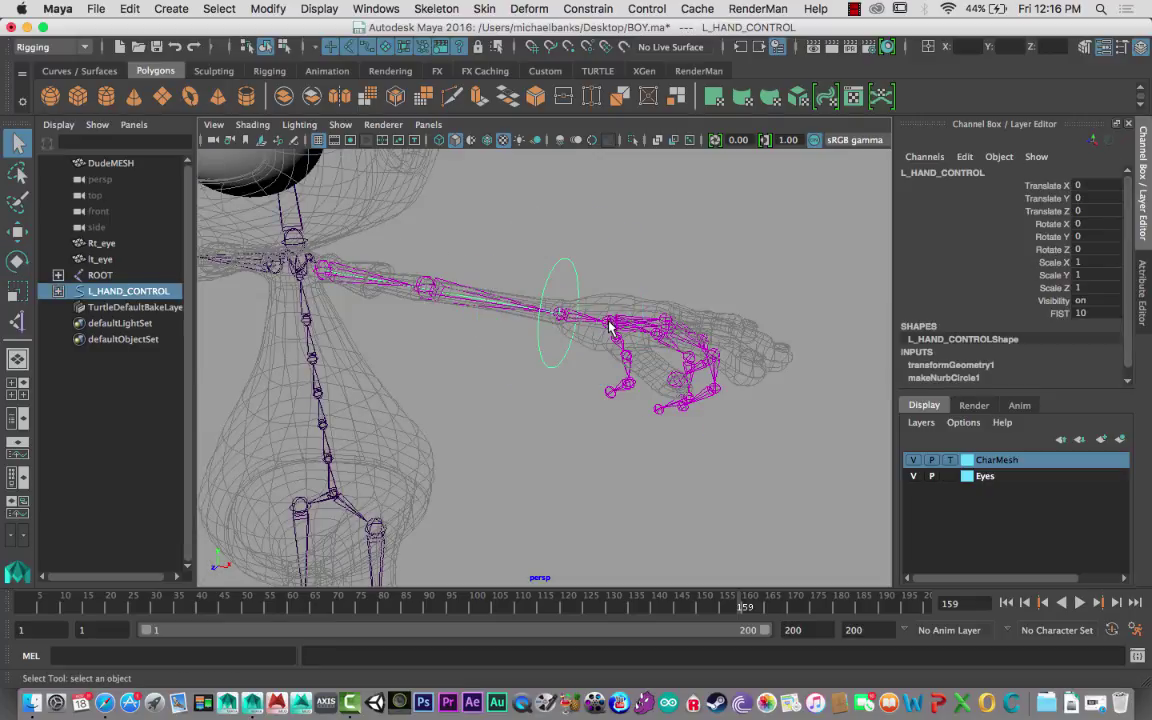
{"action": "left_click", "coordinate": [583, 327]}
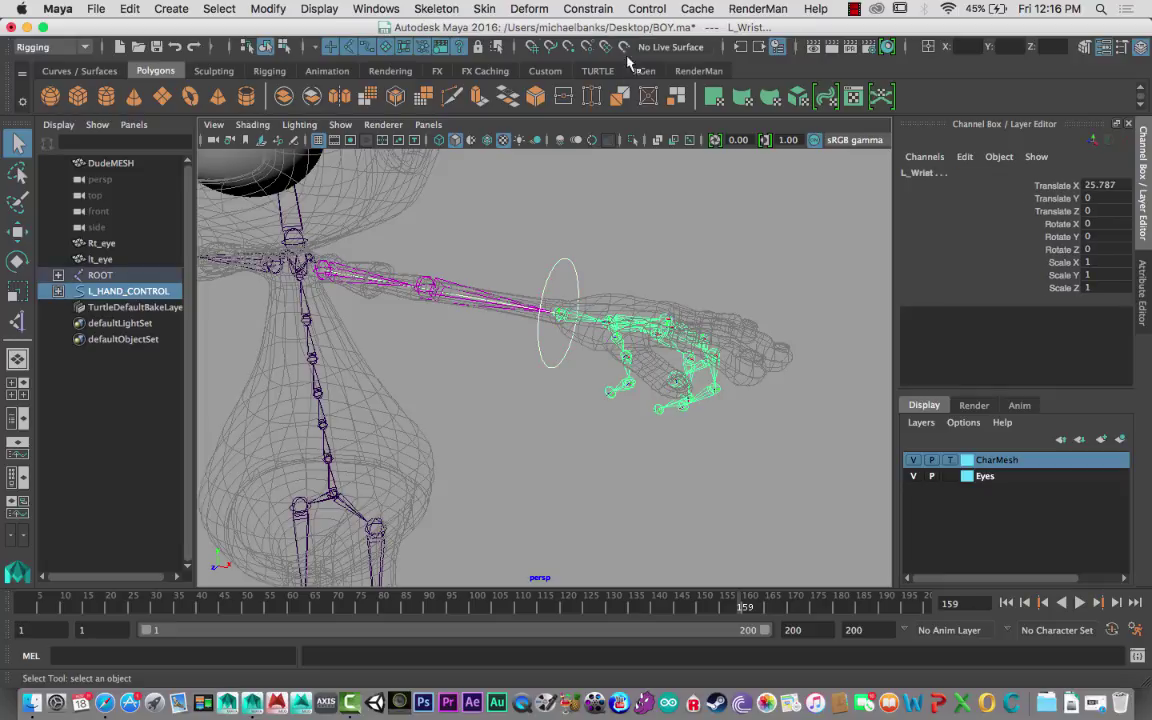
{"action": "left_click", "coordinate": [588, 8]}
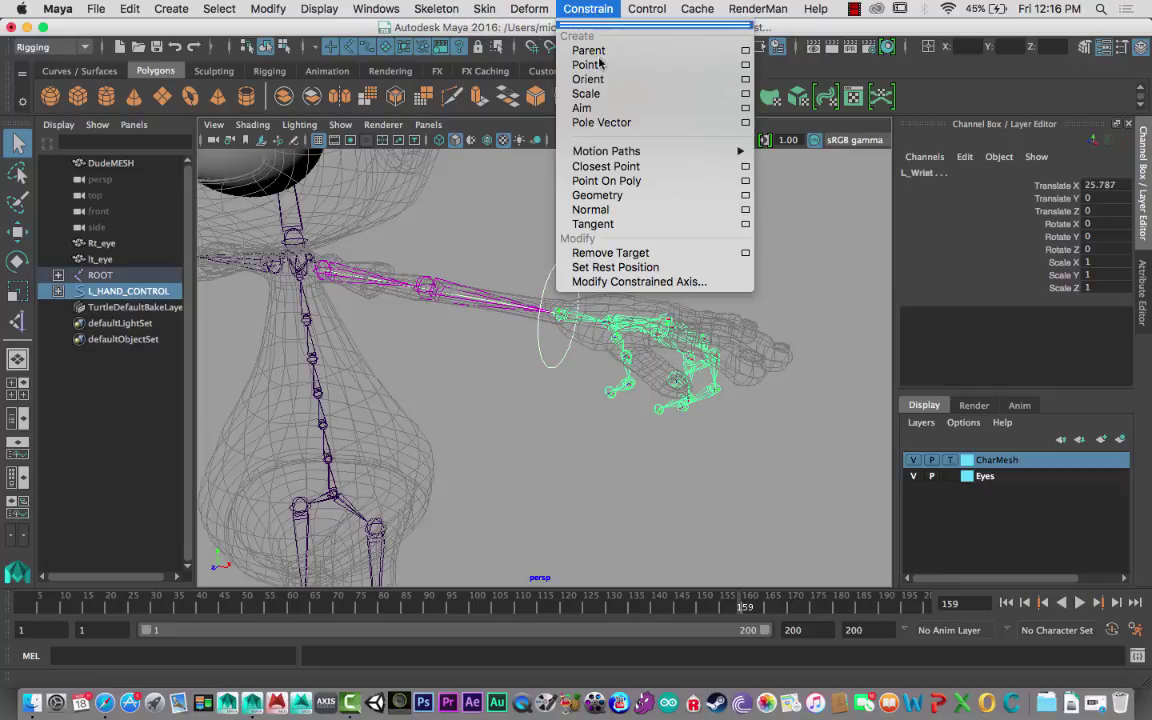
{"action": "left_click", "coordinate": [745, 79]}
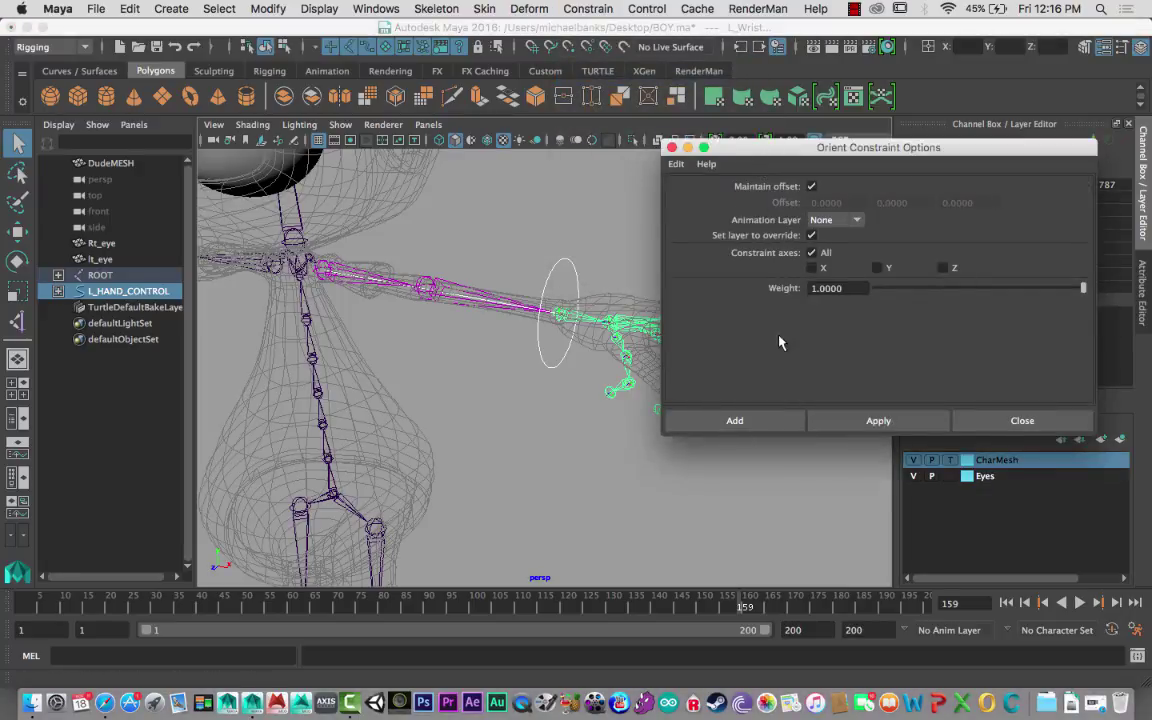
{"action": "left_click", "coordinate": [686, 416]}
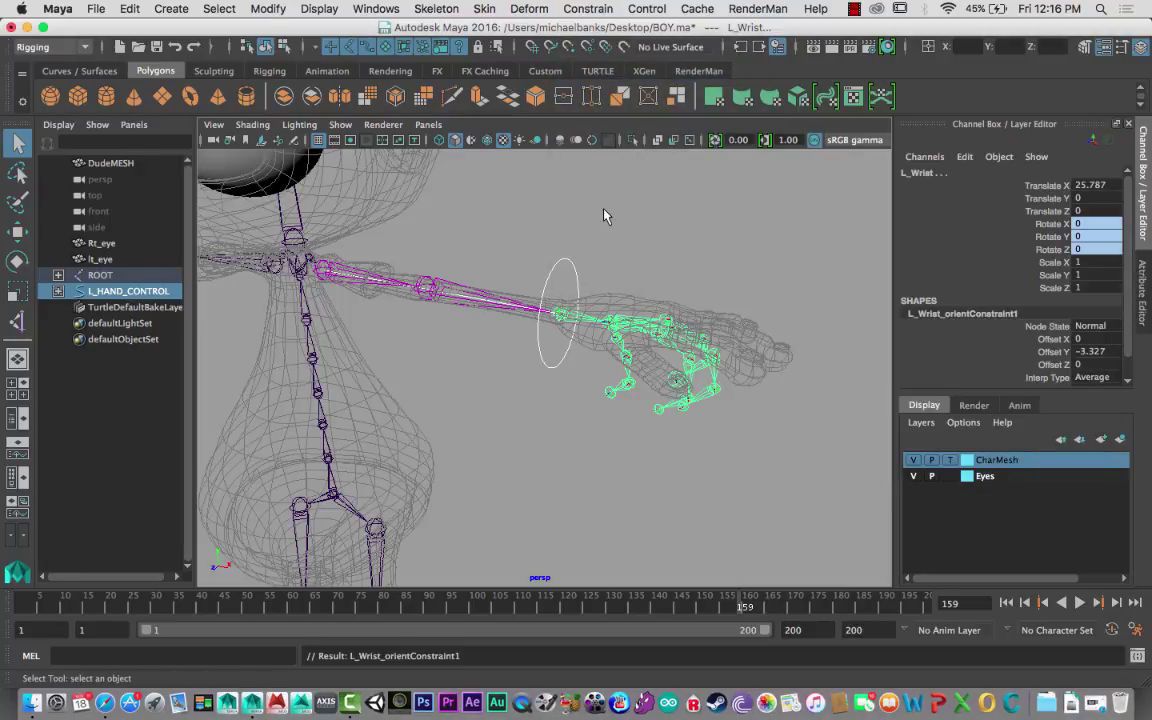
Step: Test the wrist constraint by rotating L_HAND_CONTROL about -79 degrees in Z and moving it in towards the body
{"action": "left_click", "coordinate": [545, 189]}
{"action": "left_click", "coordinate": [566, 276]}
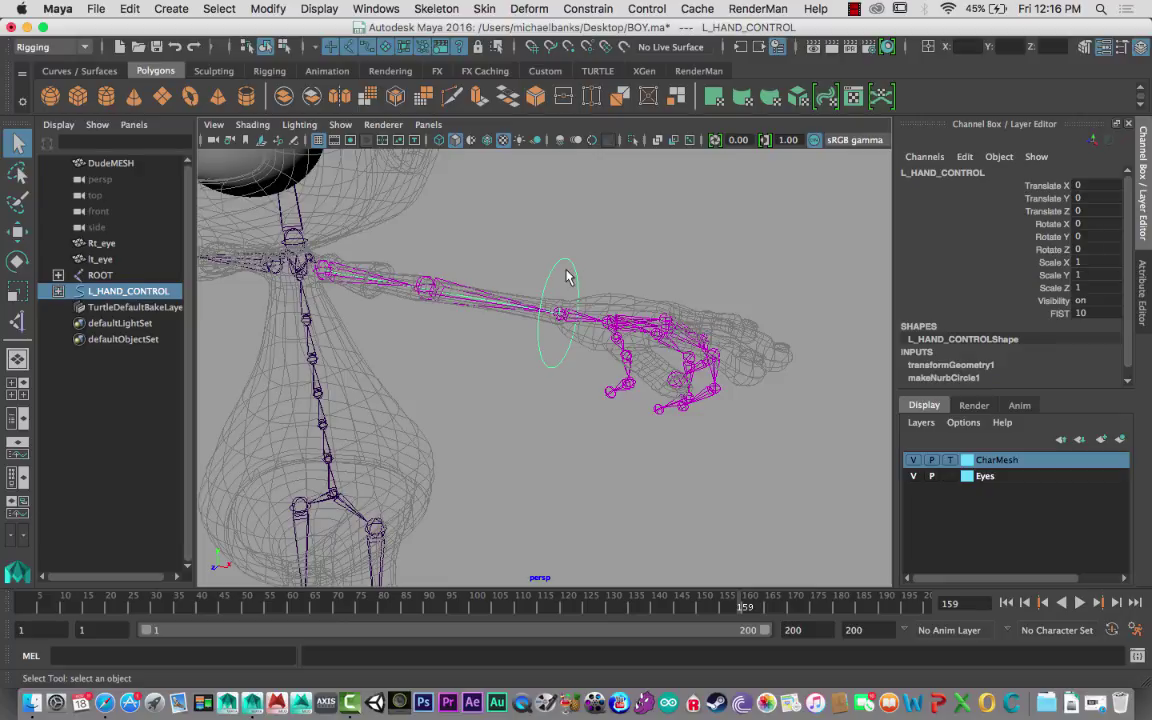
{"action": "key", "text": "e"}
{"action": "left_click_drag", "start_coordinate": [597, 257], "coordinate": [602, 348]}
{"action": "left_click_drag", "start_coordinate": [507, 340], "coordinate": [450, 300], "text": "alt"}
{"action": "key", "text": "w"}
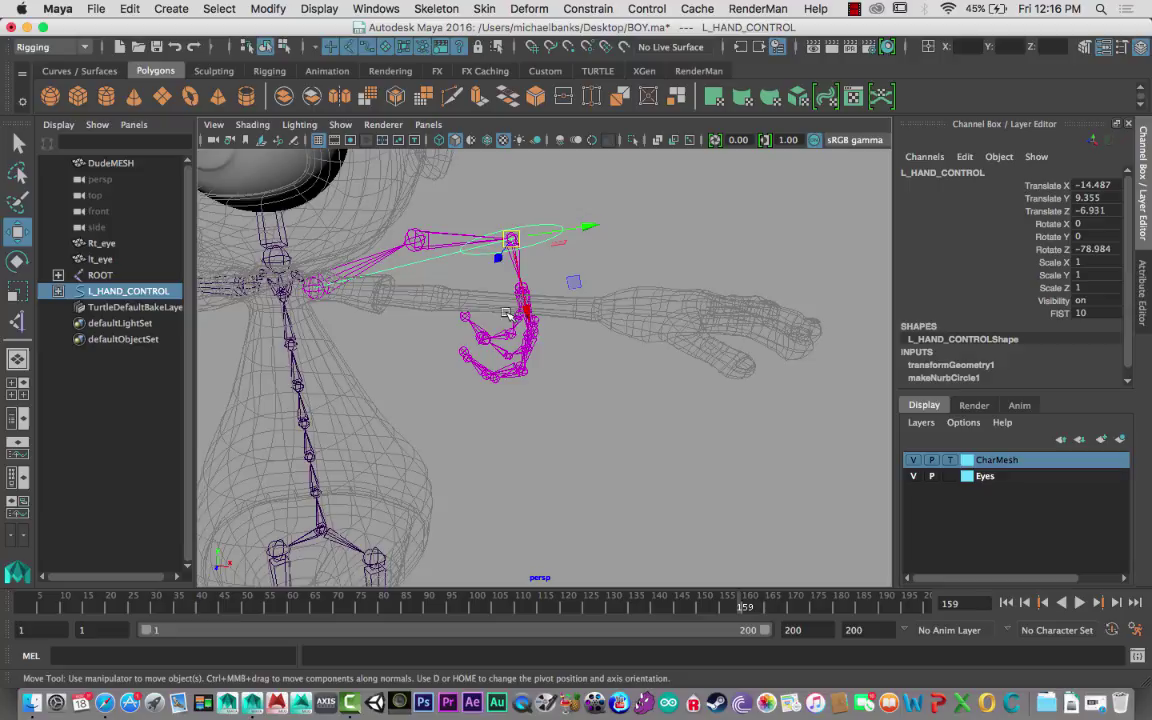
Step: Reset all Translate and Rotate values of L_HAND_CONTROL to 0
{"action": "left_click_drag", "start_coordinate": [1090, 190], "coordinate": [1098, 256]}
{"action": "double_click", "coordinate": [1097, 250]}
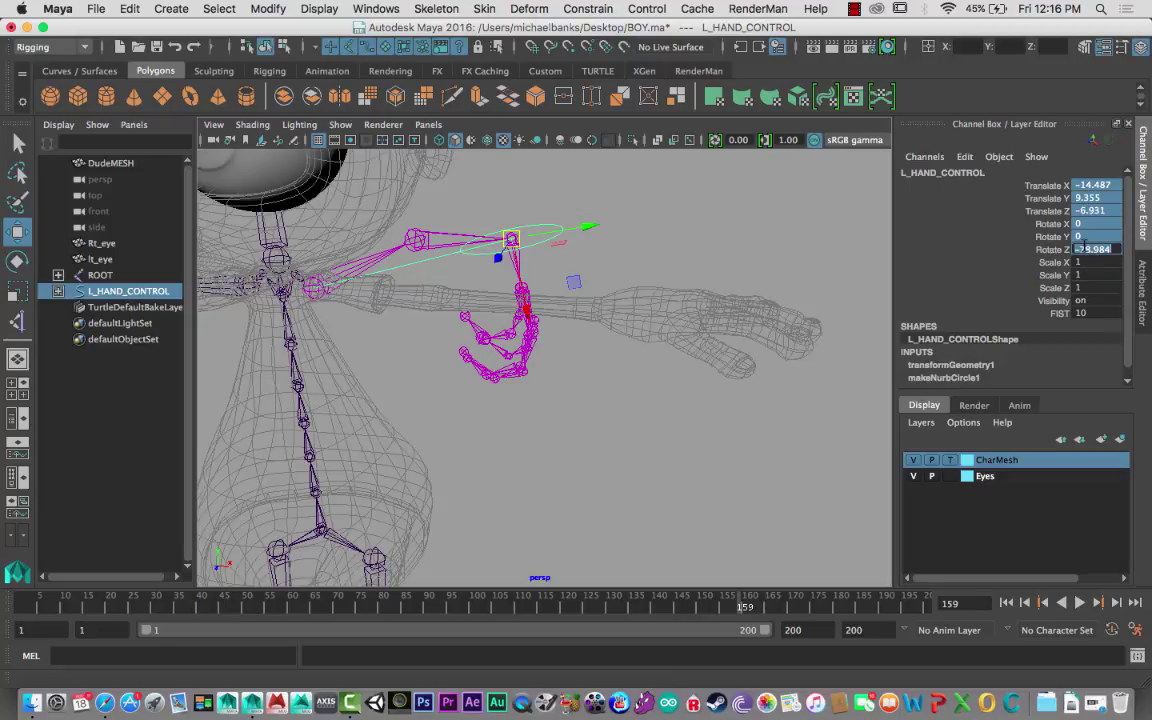
{"action": "key", "text": "Return"}
{"action": "left_click_drag", "start_coordinate": [548, 332], "coordinate": [555, 368], "text": "alt"}
{"action": "right_click_drag", "start_coordinate": [555, 368], "coordinate": [715, 465], "text": "alt"}
{"action": "left_click_drag", "start_coordinate": [506, 320], "coordinate": [507, 251], "text": "alt"}
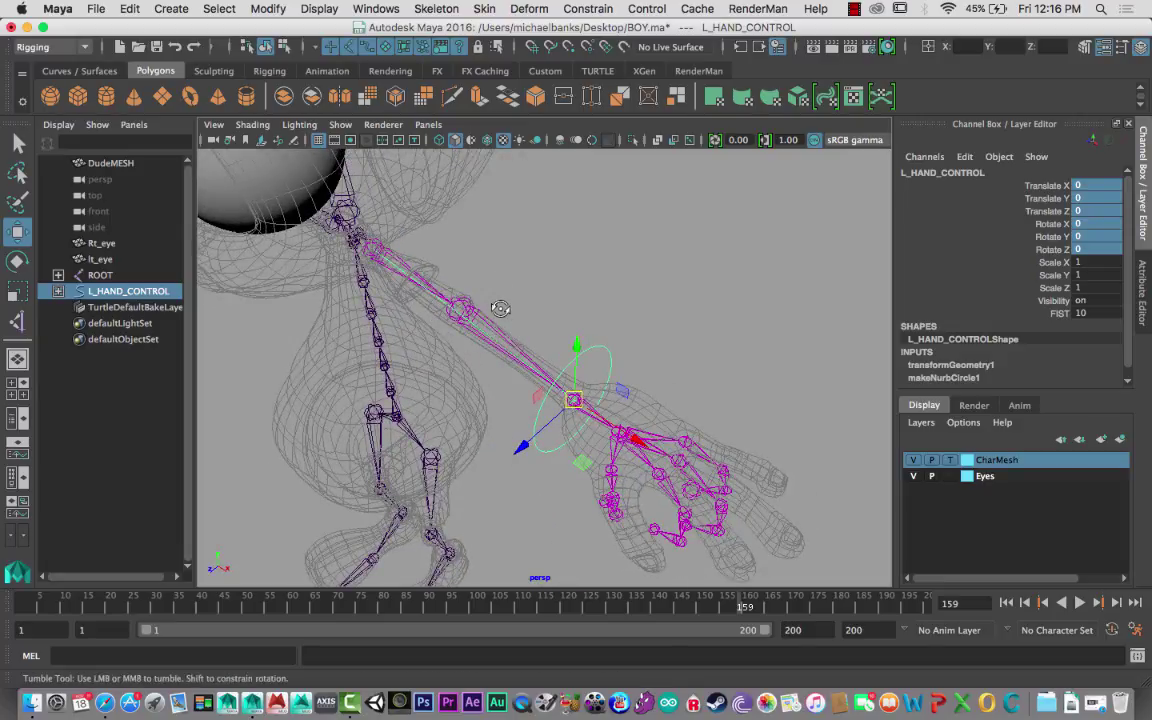
{"action": "left_click_drag", "start_coordinate": [504, 309], "coordinate": [522, 281], "text": "alt"}
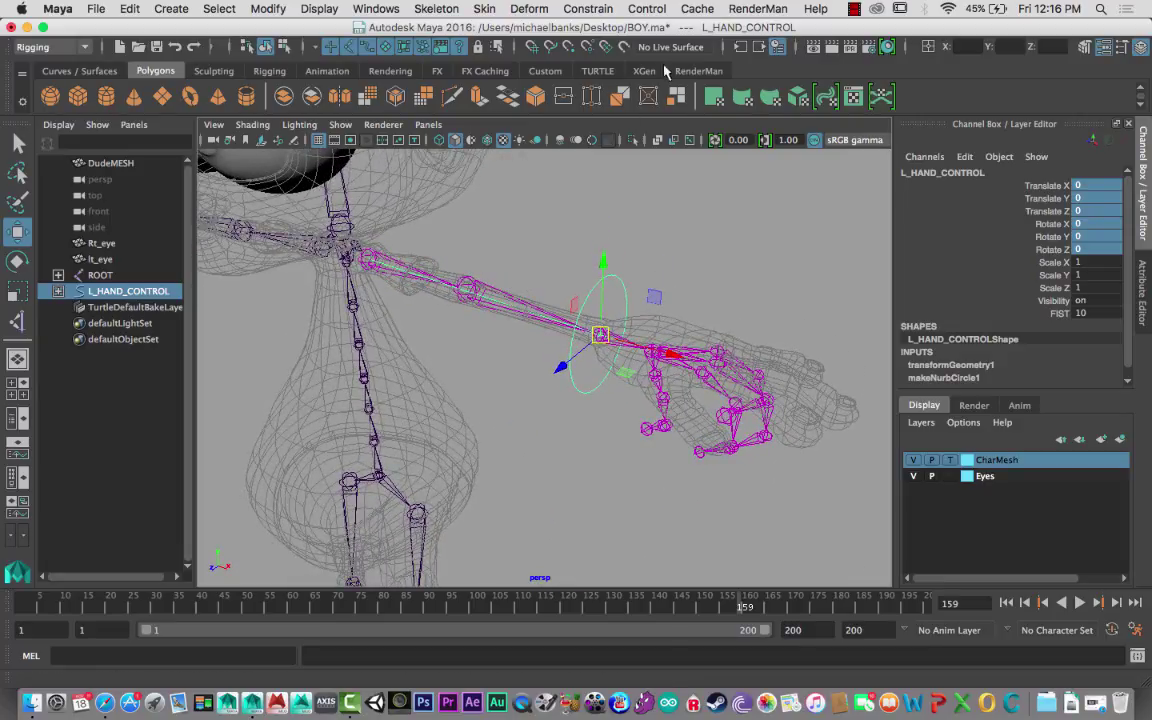
{"action": "left_click", "coordinate": [587, 10]}
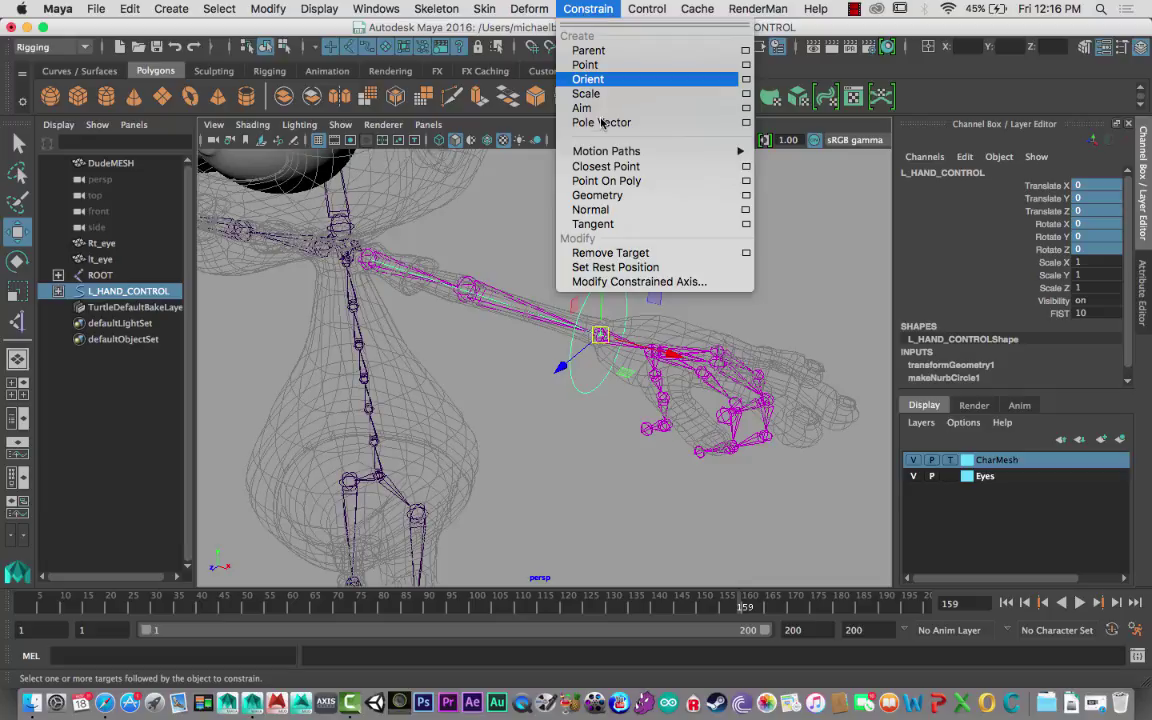
{"action": "left_click", "coordinate": [500, 242]}
{"action": "mouse_move", "coordinate": [462, 244]}
{"action": "left_mouse_down", "text": "alt"}
{"action": "mouse_move", "coordinate": [500, 290]}
{"action": "mouse_move", "coordinate": [491, 231]}
{"action": "mouse_move", "coordinate": [480, 245]}
{"action": "left_mouse_up", "text": "alt"}
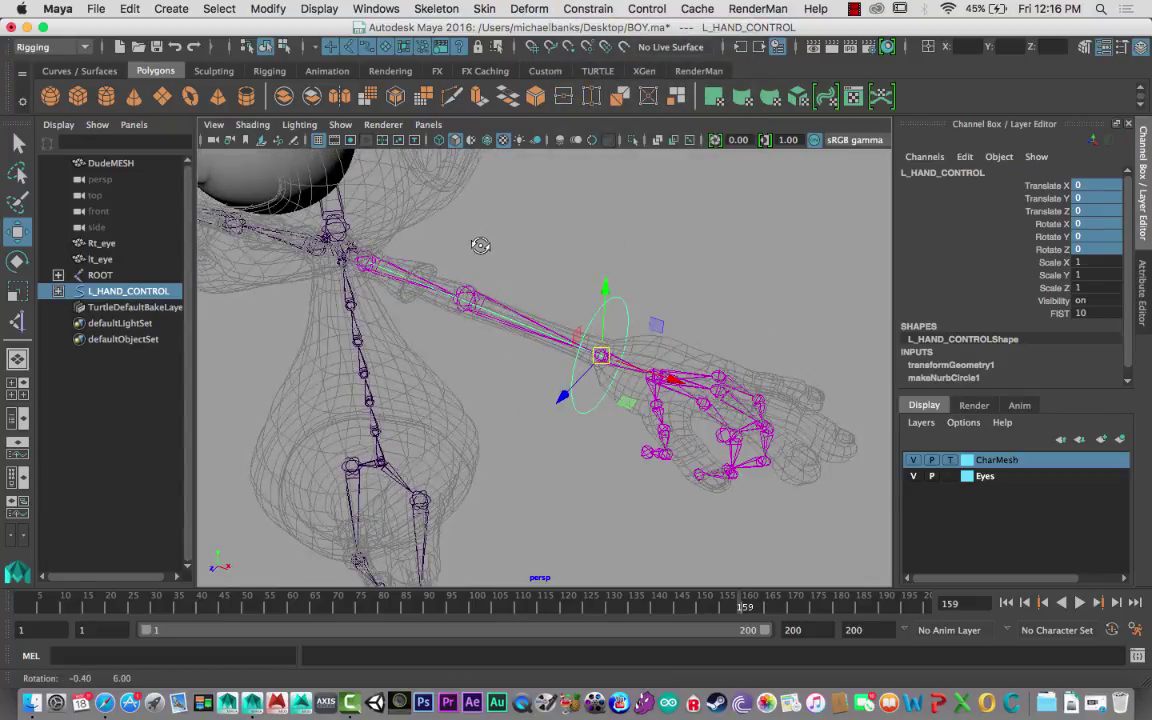
Step: Create a locator at the origin and scale it up uniformly to about 10.3
{"action": "left_click", "coordinate": [172, 10]}
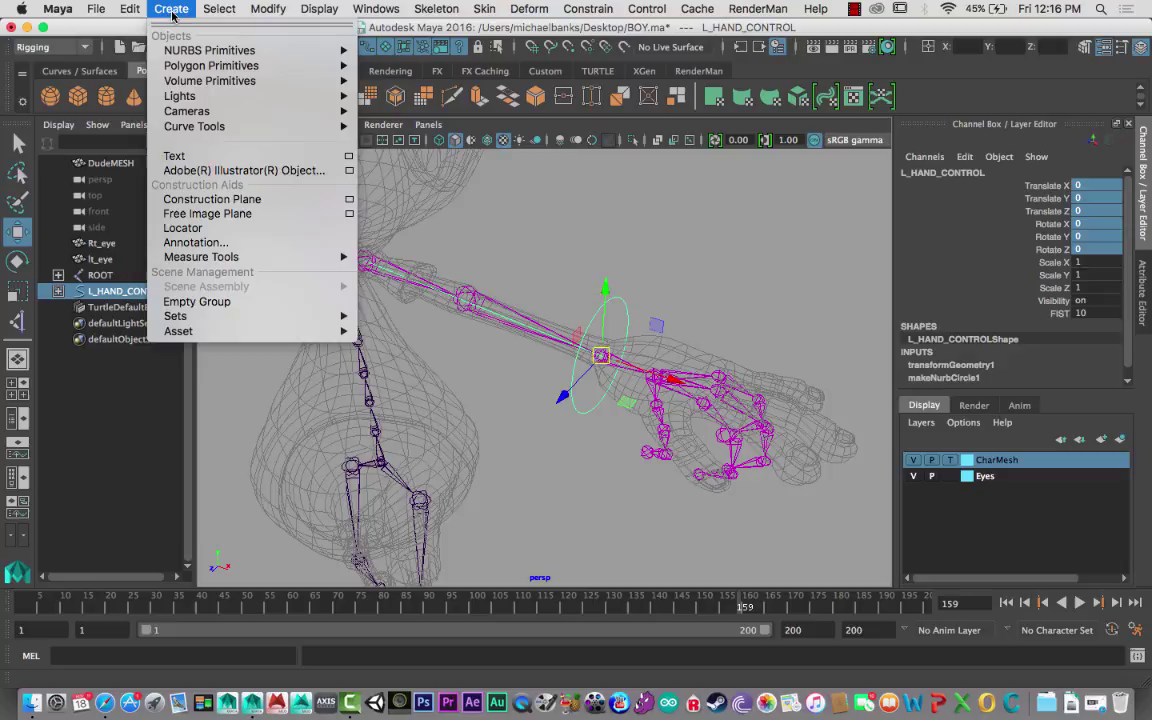
{"action": "left_click", "coordinate": [183, 228]}
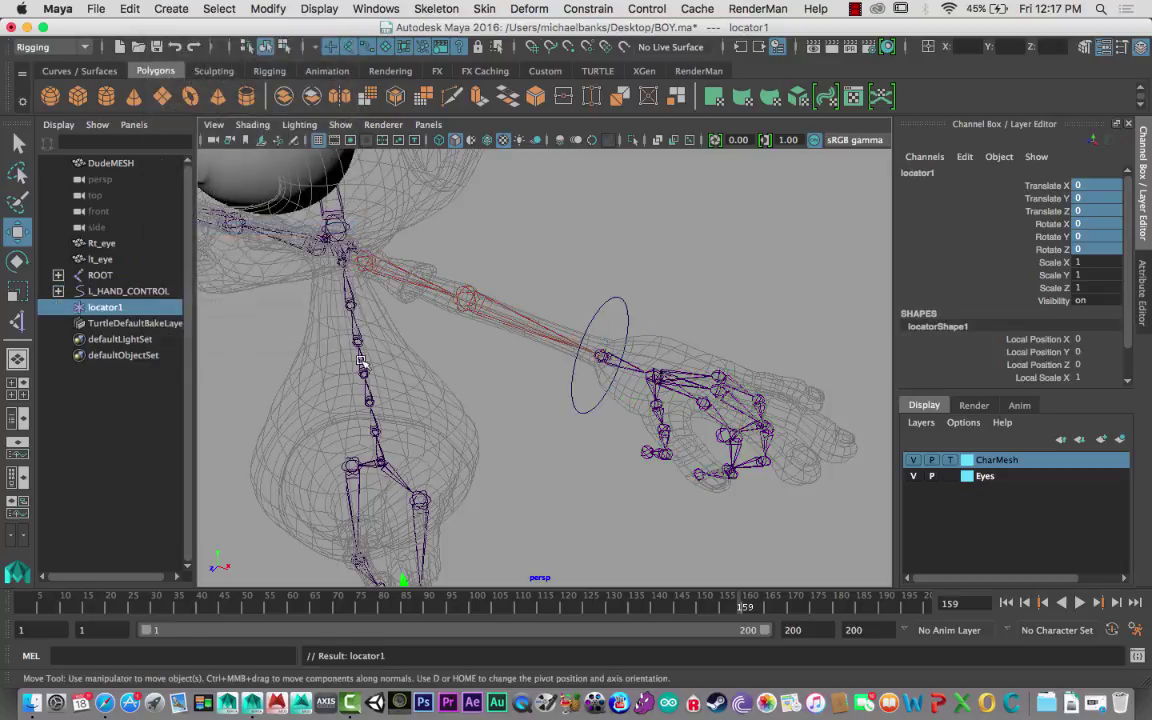
{"action": "scroll", "coordinate": [383, 373], "scroll_direction": "up", "scroll_amount": 6}
{"action": "scroll", "coordinate": [419, 399], "scroll_direction": "down", "scroll_amount": 10}
{"action": "middle_click_drag", "start_coordinate": [419, 399], "coordinate": [417, 250], "text": "alt"}
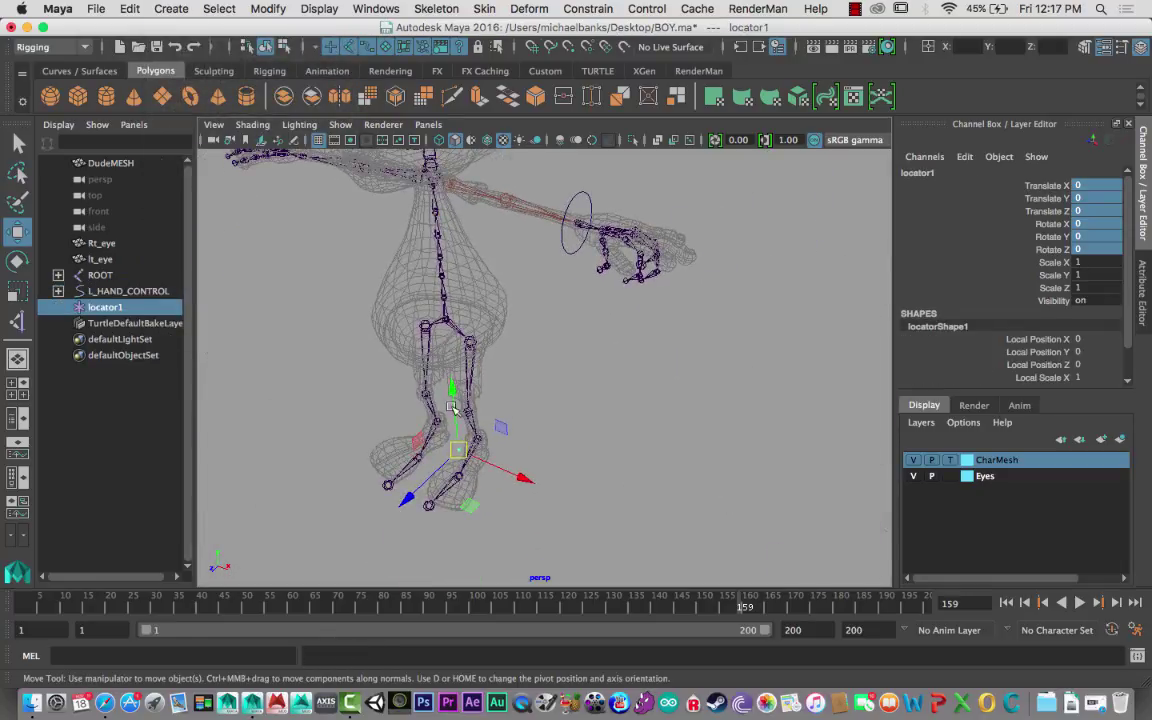
{"action": "key", "text": "r"}
{"action": "left_click_drag", "start_coordinate": [457, 449], "coordinate": [480, 447]}
{"action": "scroll", "coordinate": [431, 407], "scroll_direction": "down", "scroll_amount": 4}
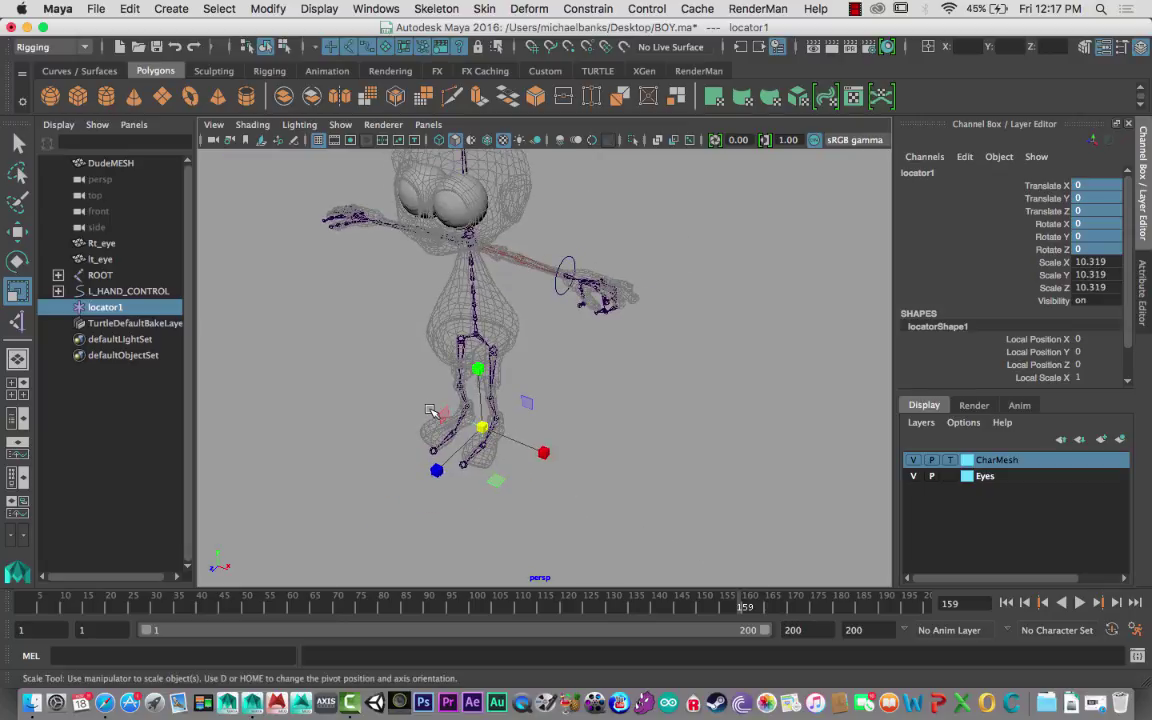
Step: Position the locator level with the left elbow joint and behind it, at about 28.3, 113.4, -36.6
{"action": "key", "text": "w"}
{"action": "left_click_drag", "start_coordinate": [475, 365], "coordinate": [468, 227]}
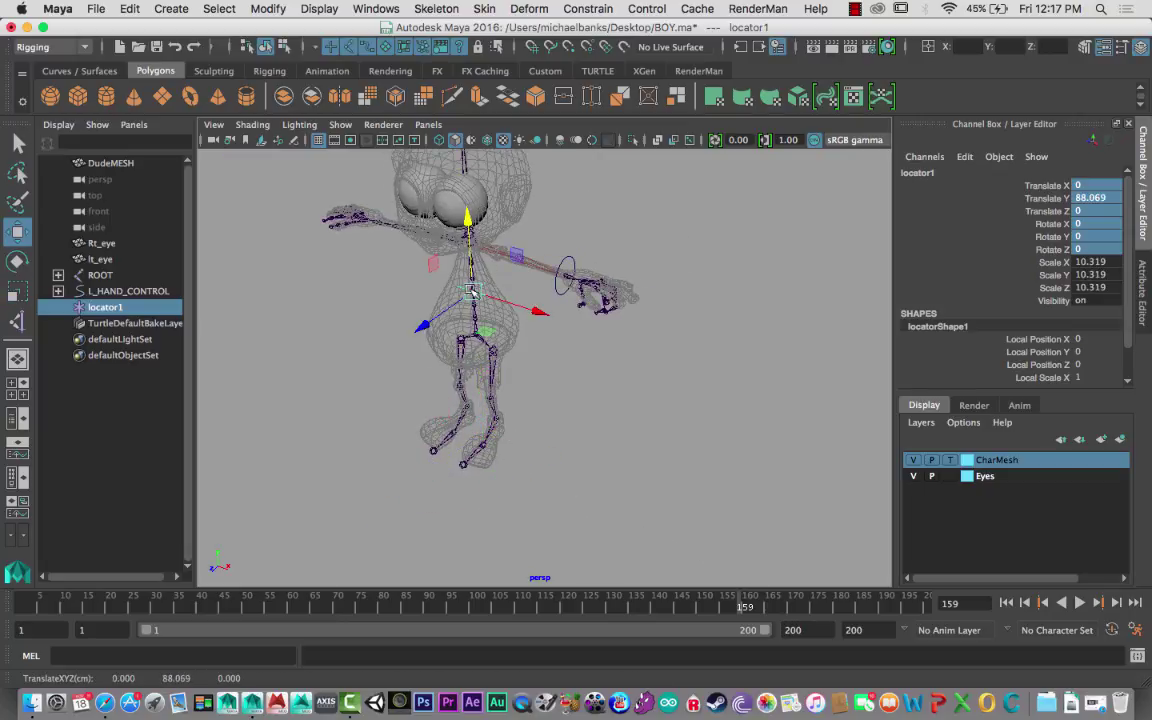
{"action": "middle_click_drag", "start_coordinate": [432, 287], "coordinate": [425, 335], "text": "alt"}
{"action": "right_click_drag", "start_coordinate": [425, 335], "coordinate": [636, 443], "text": "alt"}
{"action": "left_click_drag", "start_coordinate": [430, 342], "coordinate": [421, 368], "text": "alt"}
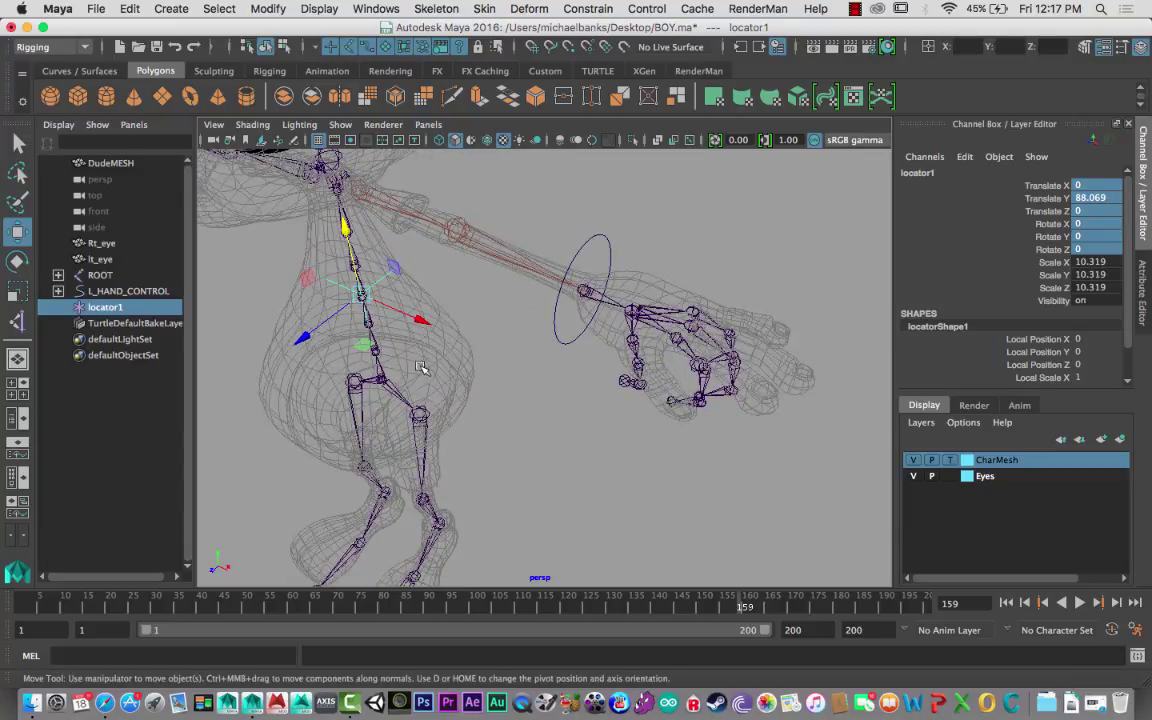
{"action": "key", "text": "v"}
{"action": "left_click_drag", "start_coordinate": [361, 294], "coordinate": [618, 195]}
{"action": "left_click_drag", "start_coordinate": [664, 332], "coordinate": [527, 305], "text": "alt"}
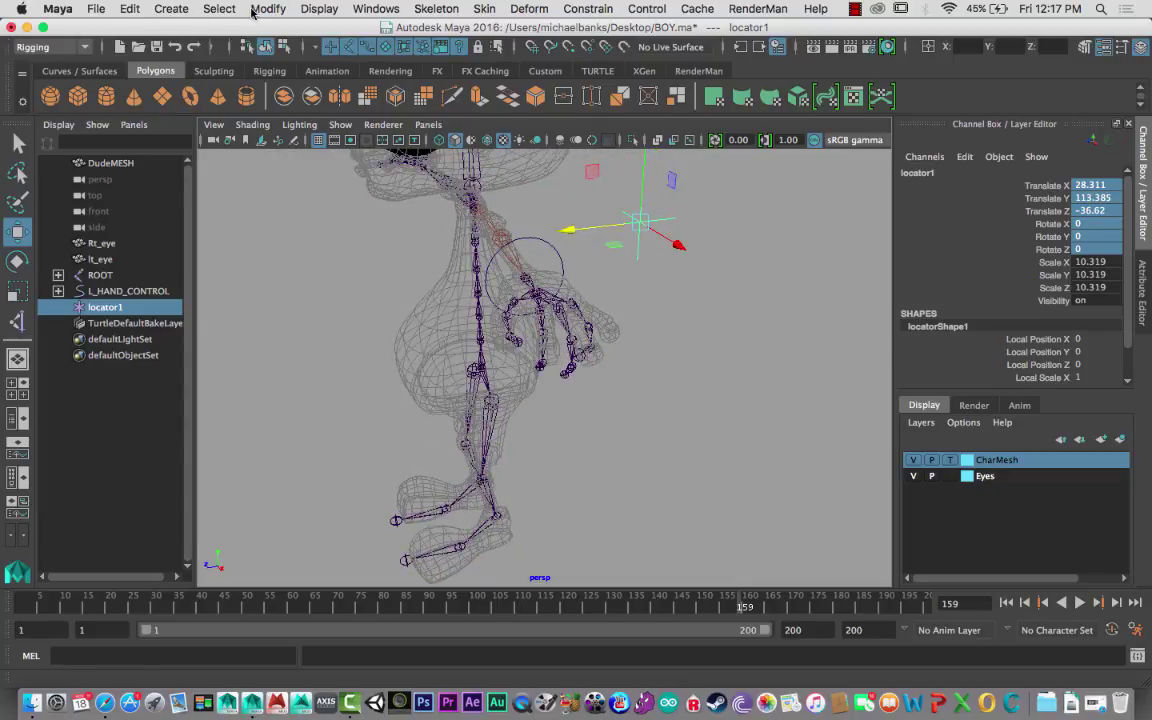
Step: Freeze the locator's transformations and rename it L_ELBOW_Control
{"action": "left_click", "coordinate": [262, 9]}
{"action": "left_click", "coordinate": [330, 80]}
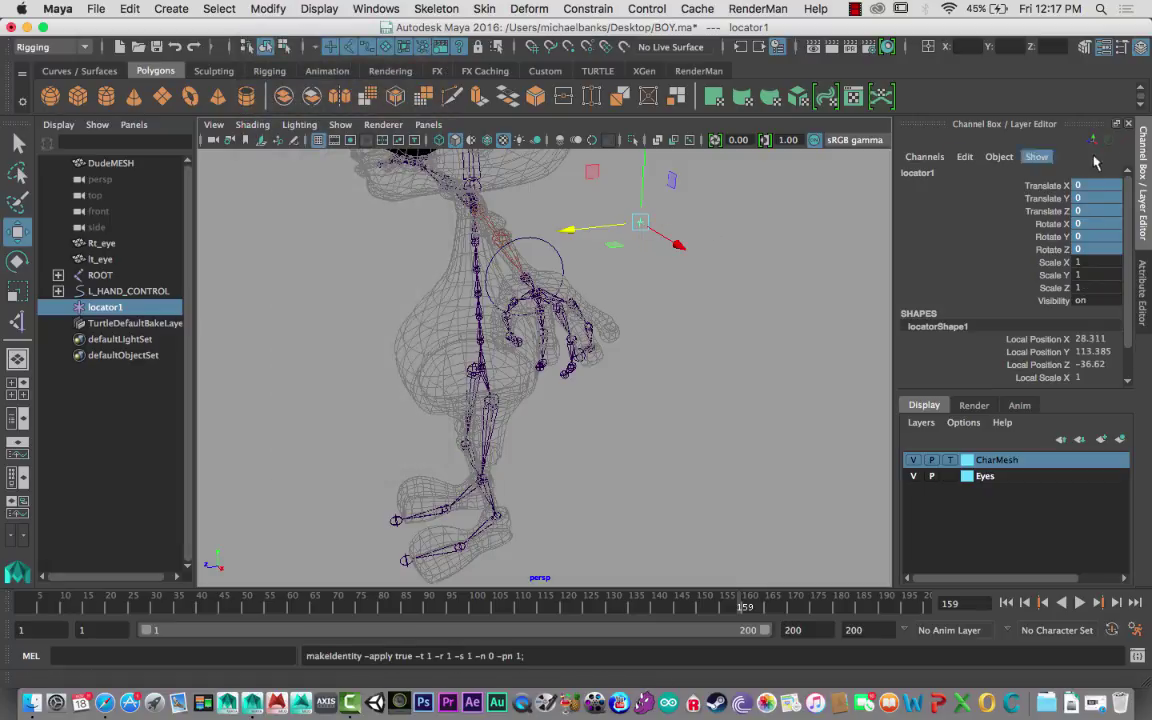
{"action": "double_click", "coordinate": [953, 173]}
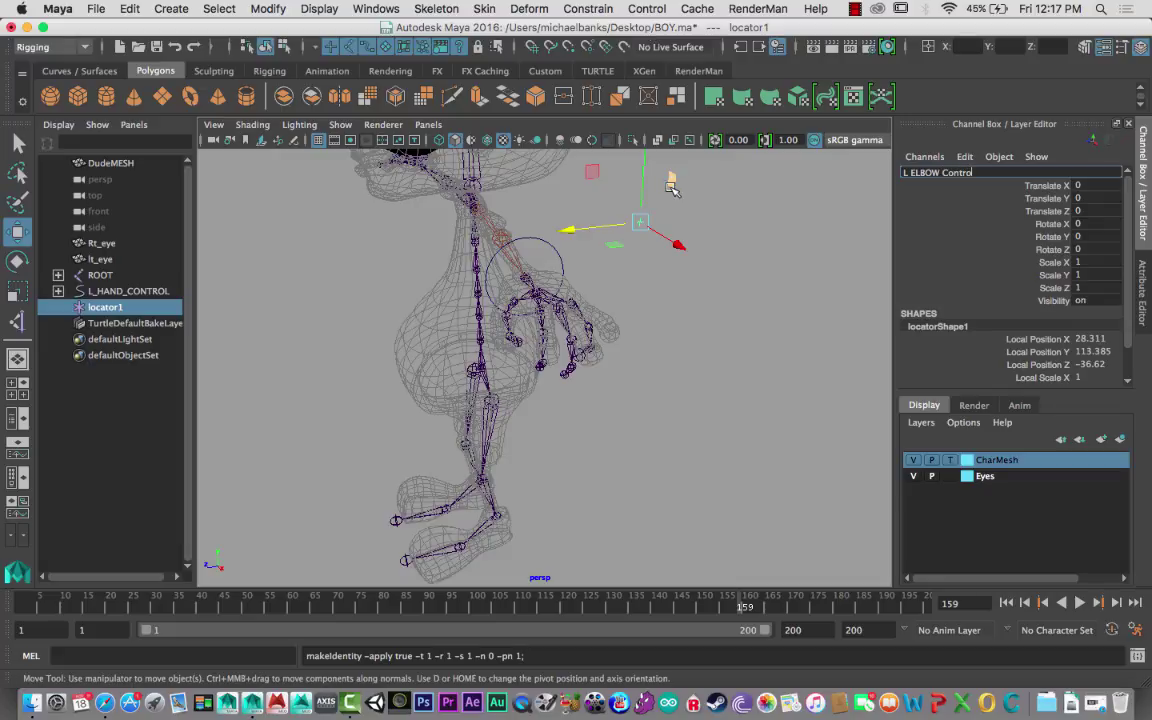
{"action": "key", "text": "Return"}
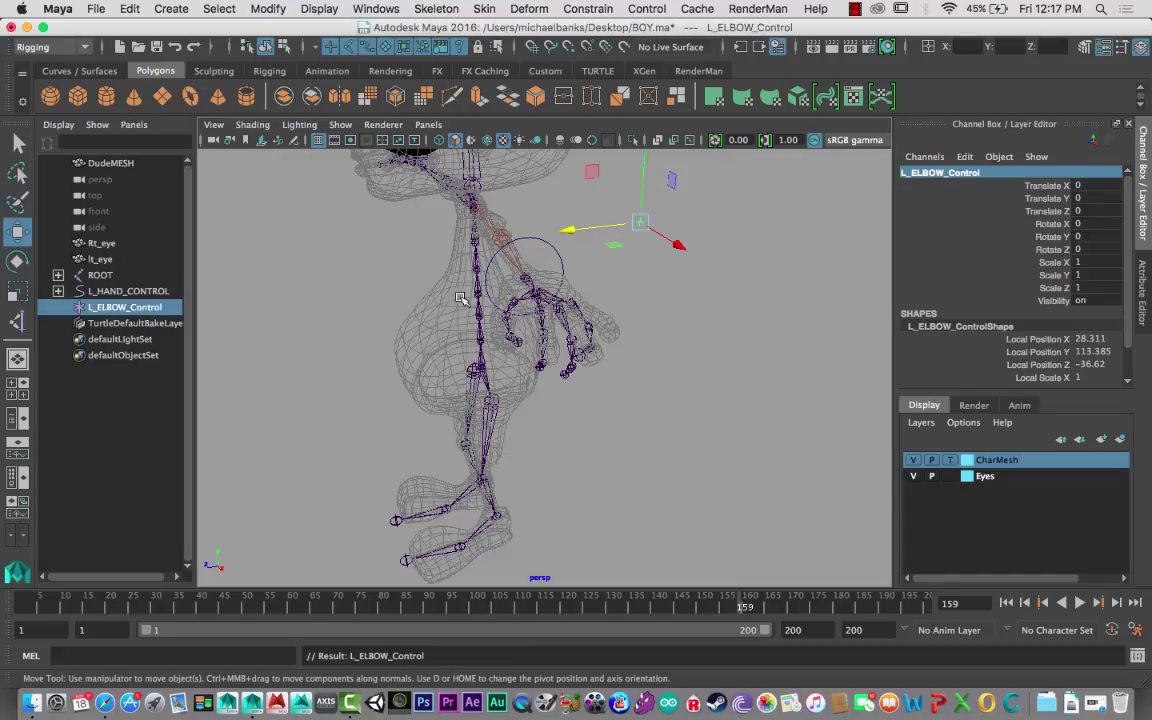
Step: Expand the L_HAND_CONTROL hierarchy to show L_ARM_IK_Handle, widening the Outliner to fit the names
{"action": "left_click_drag", "start_coordinate": [412, 260], "coordinate": [492, 310], "text": "alt"}
{"action": "right_click_drag", "start_coordinate": [500, 320], "coordinate": [520, 320], "text": "alt"}
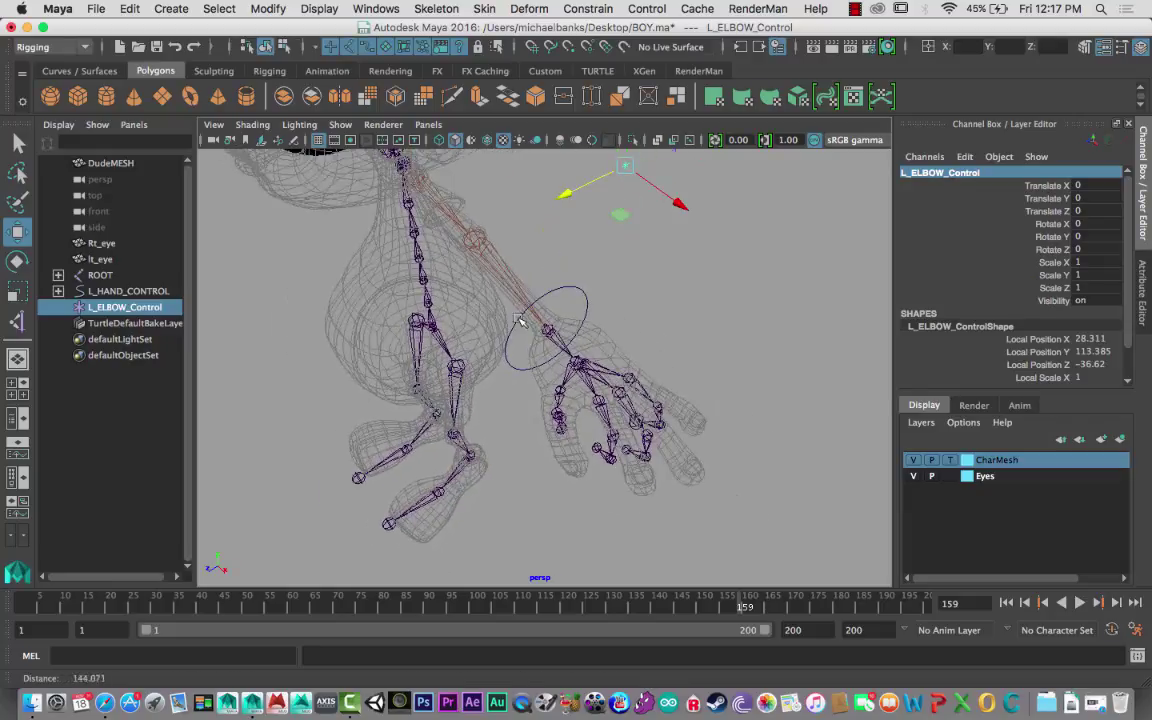
{"action": "left_click_drag", "start_coordinate": [519, 321], "coordinate": [530, 311], "text": "alt"}
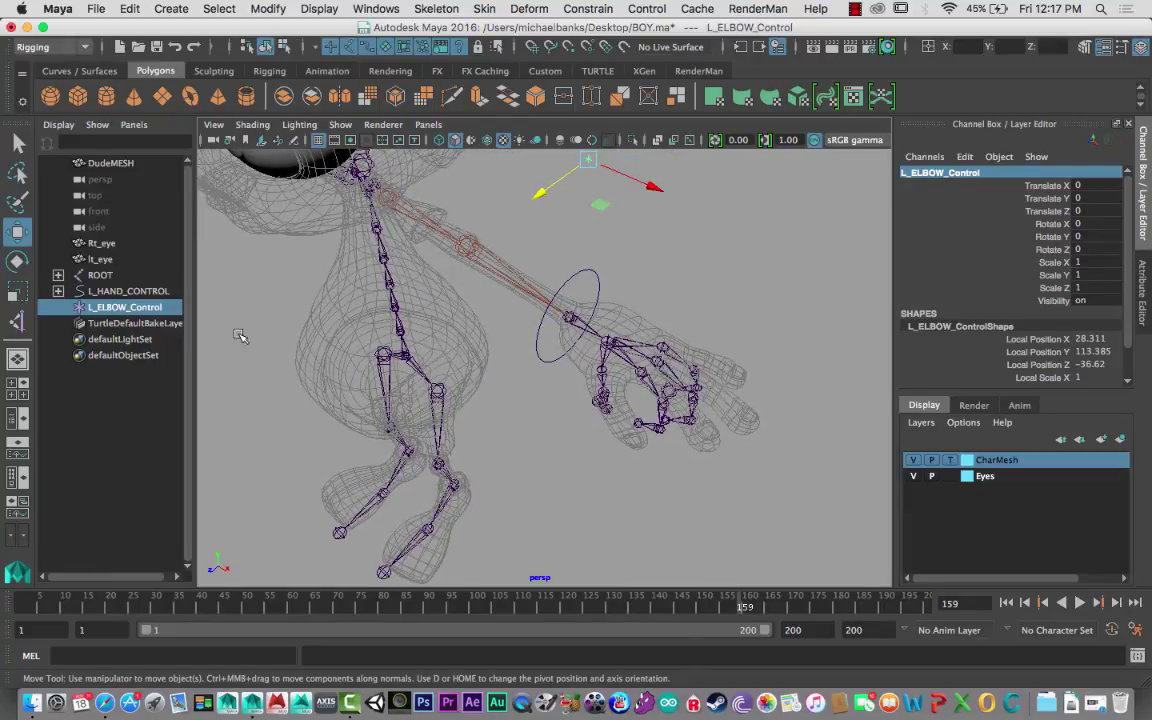
{"action": "right_click_drag", "start_coordinate": [545, 345], "coordinate": [555, 347], "text": "alt"}
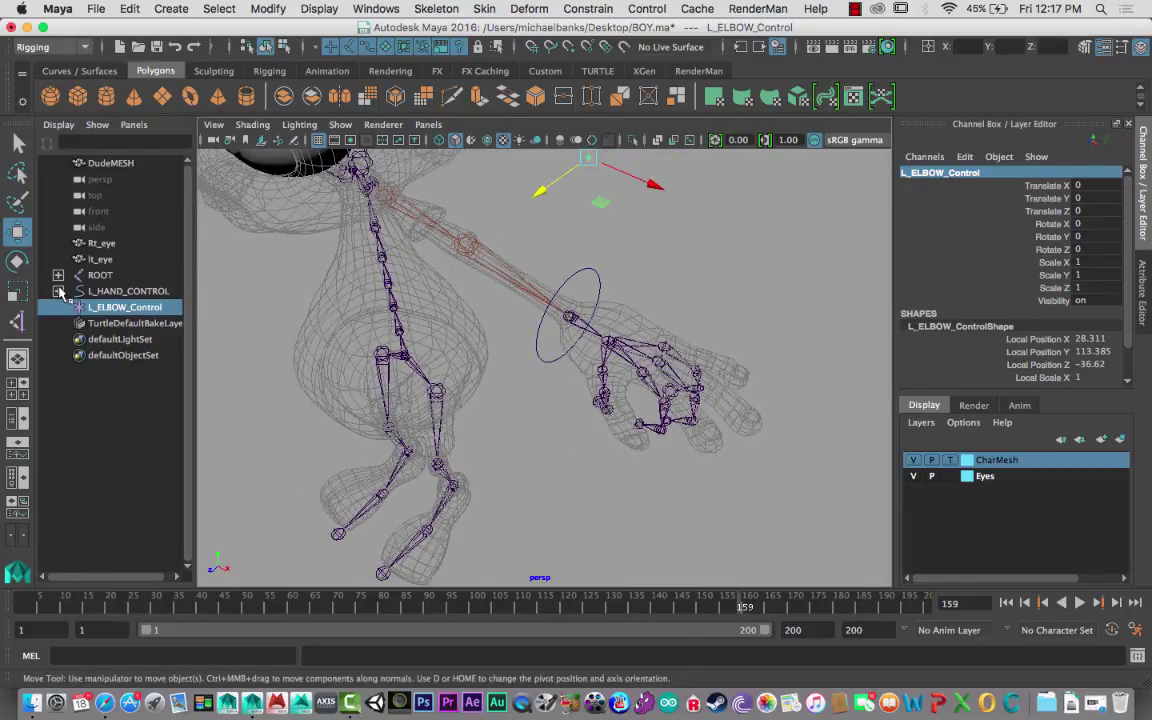
{"action": "left_click", "coordinate": [101, 292]}
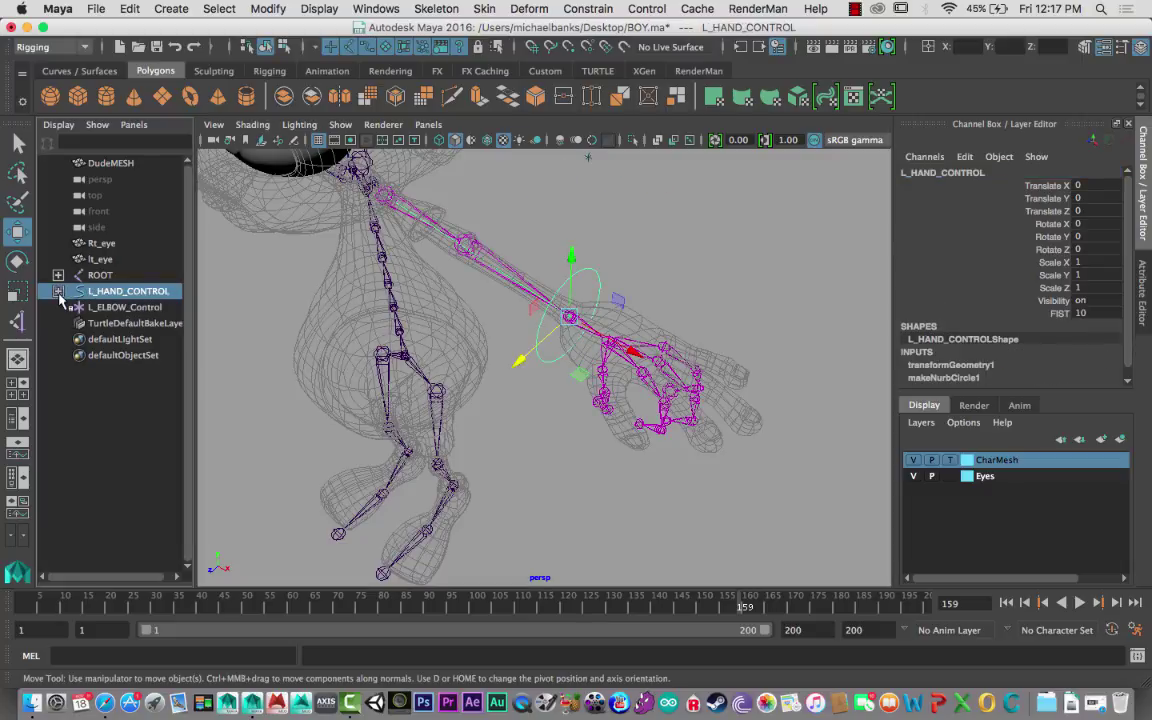
{"action": "left_click", "coordinate": [58, 291]}
{"action": "left_click_drag", "start_coordinate": [189, 316], "coordinate": [221, 316]}
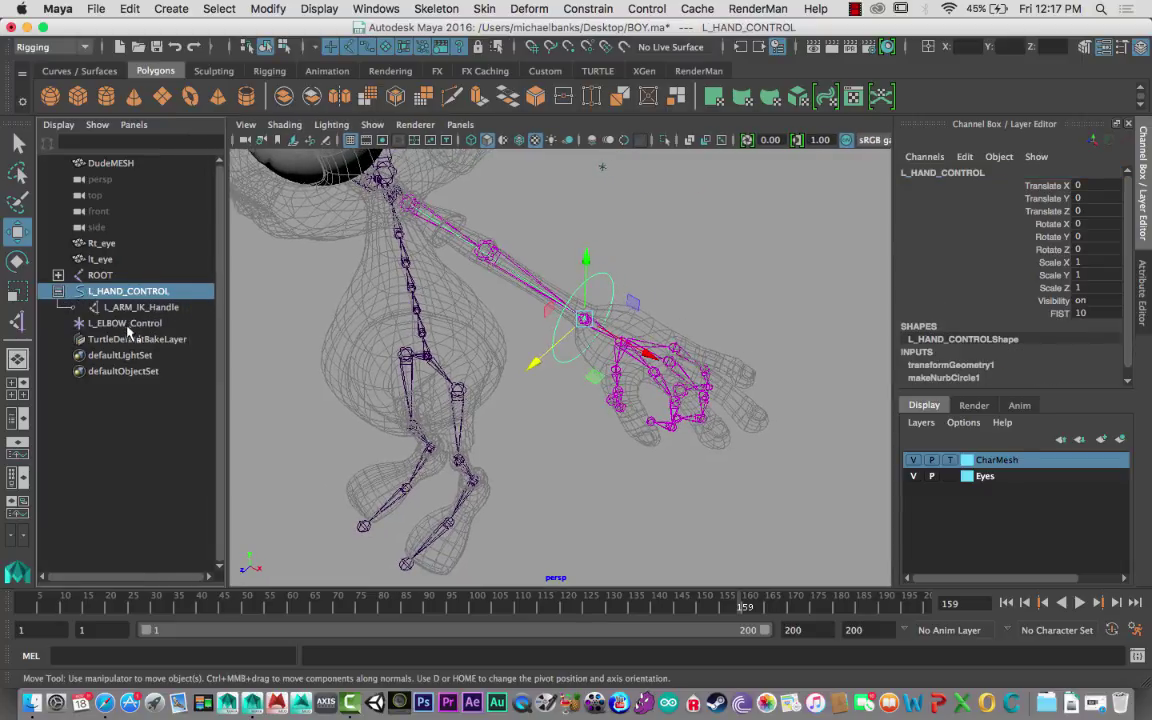
Step: Apply a Pole Vector constraint from L_ELBOW_Control to L_ARM_IK_Handle
{"action": "left_click", "coordinate": [126, 324]}
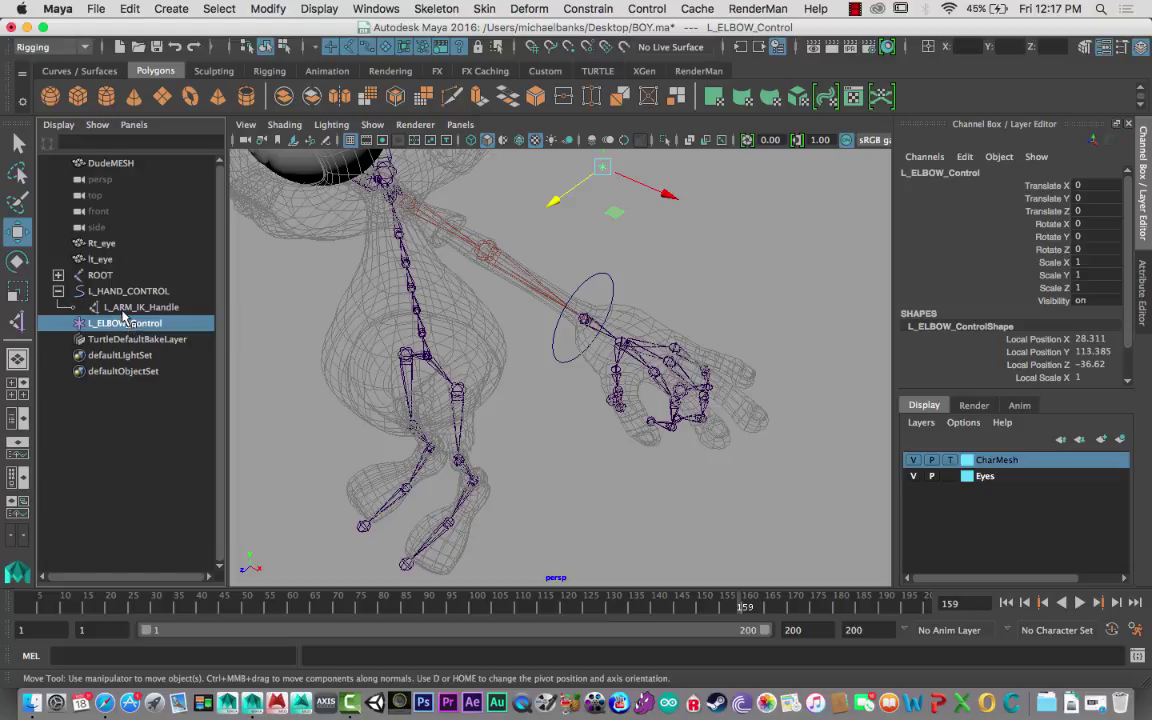
{"action": "left_click", "coordinate": [125, 307]}
{"action": "left_click", "coordinate": [124, 322]}
{"action": "left_click", "coordinate": [125, 308], "text": "ctrl"}
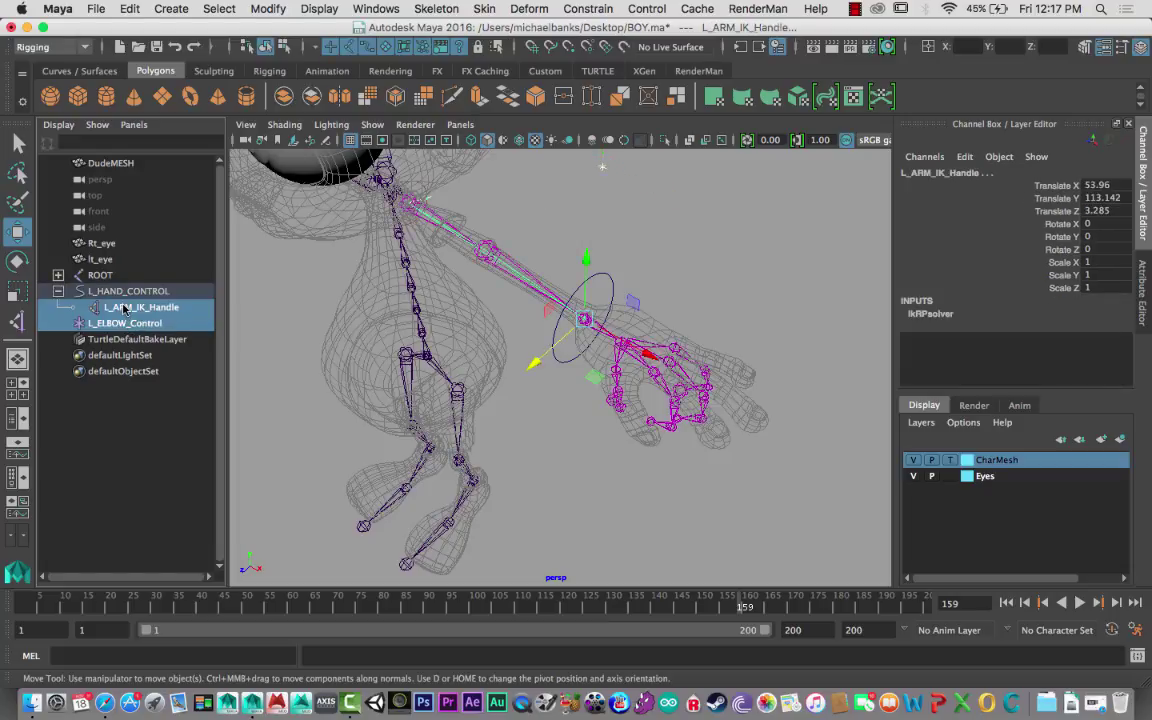
{"action": "left_click", "coordinate": [582, 9]}
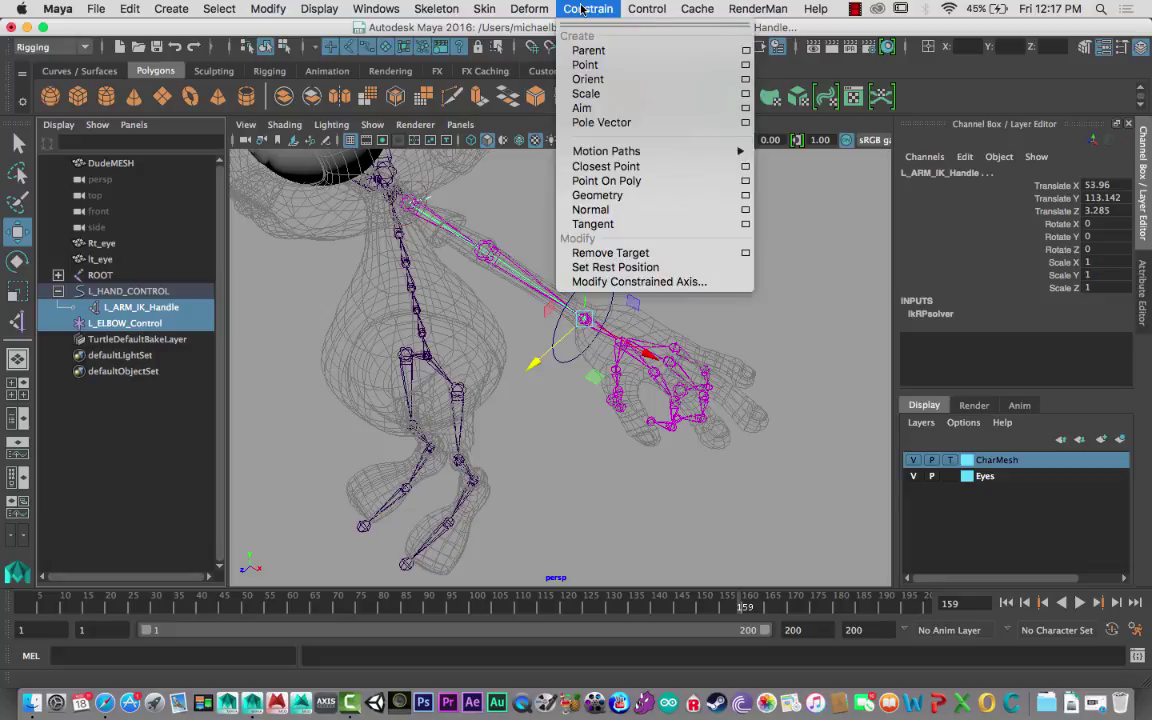
{"action": "left_click", "coordinate": [590, 122]}
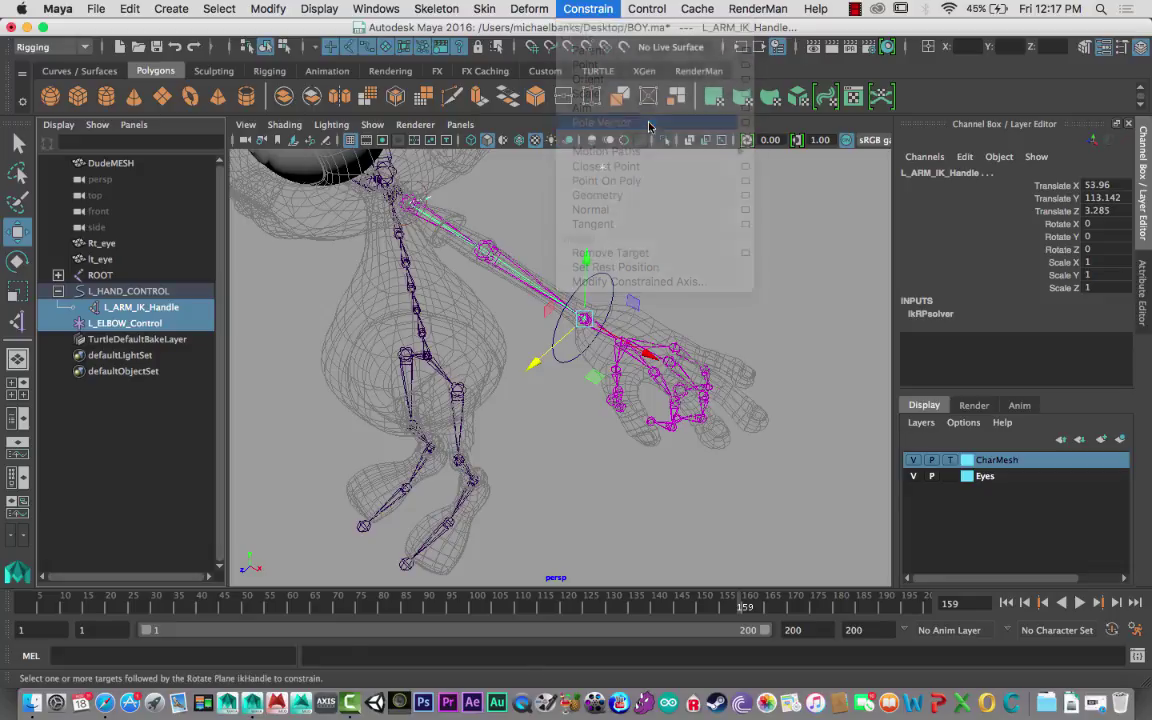
Step: Test the elbow's aim by moving L_ELBOW_Control, and undo the move
{"action": "left_click_drag", "start_coordinate": [617, 276], "coordinate": [566, 224], "text": "alt"}
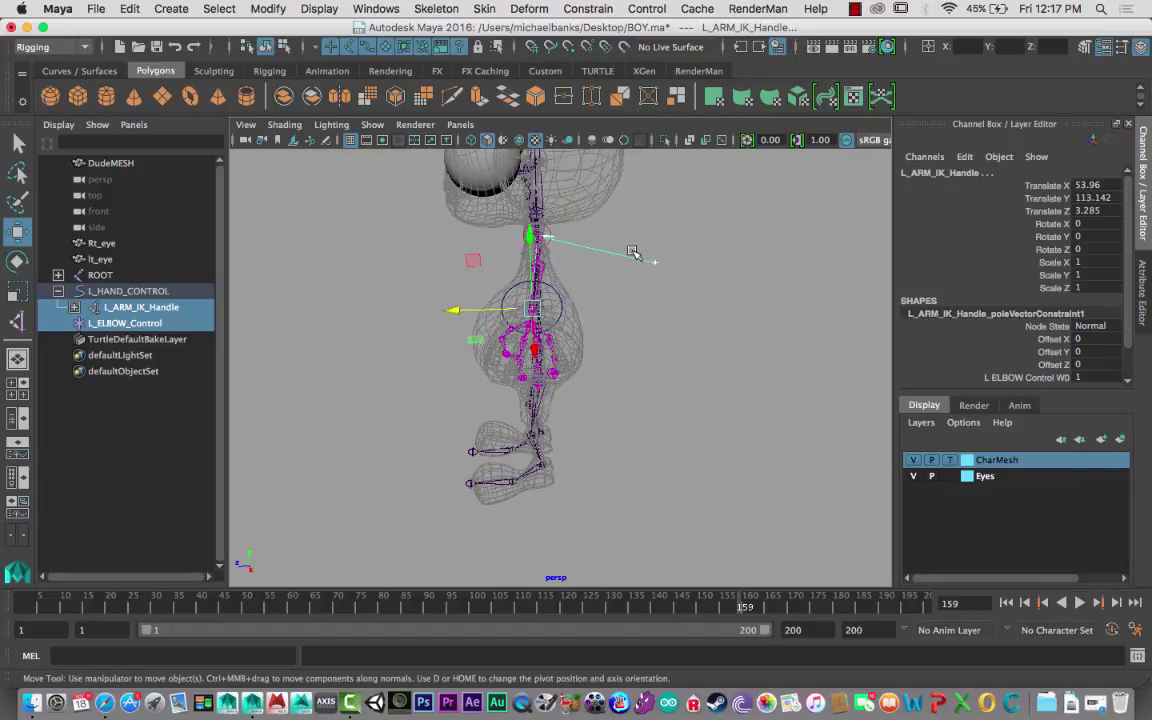
{"action": "left_click", "coordinate": [653, 264]}
{"action": "mouse_move", "coordinate": [662, 203]}
{"action": "left_mouse_down"}
{"action": "mouse_move", "coordinate": [659, 270]}
{"action": "mouse_move", "coordinate": [655, 173]}
{"action": "mouse_move", "coordinate": [656, 210]}
{"action": "left_mouse_up"}
{"action": "key", "text": "super+z"}
Step: Test the arm bend with L_HAND_CONTROL at about -13.1, 4.3, 10.3 and L_ELBOW_Control shifted, and undo the elbow shift
{"action": "left_click_drag", "start_coordinate": [557, 260], "coordinate": [584, 348], "text": "alt"}
{"action": "left_click", "coordinate": [622, 388]}
{"action": "left_click", "coordinate": [677, 271]}
{"action": "left_click_drag", "start_coordinate": [681, 314], "coordinate": [674, 279], "text": "alt"}
{"action": "left_click_drag", "start_coordinate": [733, 245], "coordinate": [692, 214]}
{"action": "key", "text": "super+z"}
{"action": "key", "text": "ctrl+z"}
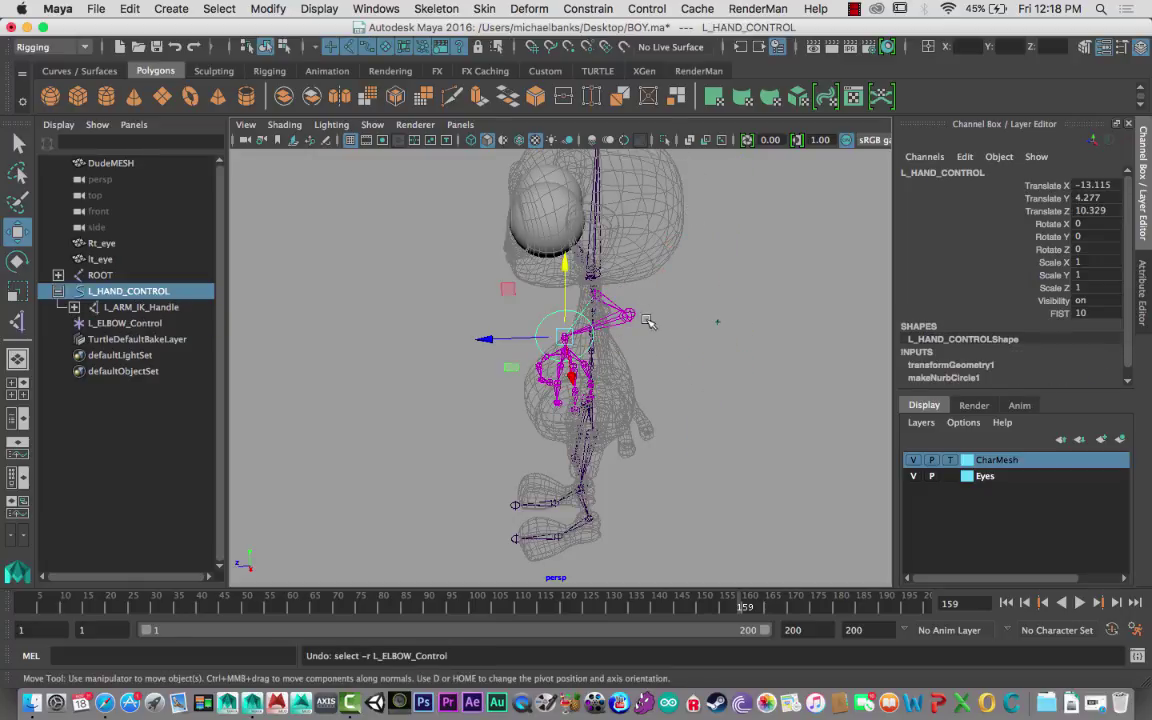
Step: Reset Translate X, Y and Z of L_HAND_CONTROL to 0
{"action": "left_click_drag", "start_coordinate": [1090, 185], "coordinate": [1093, 211]}
{"action": "key", "text": "Return"}
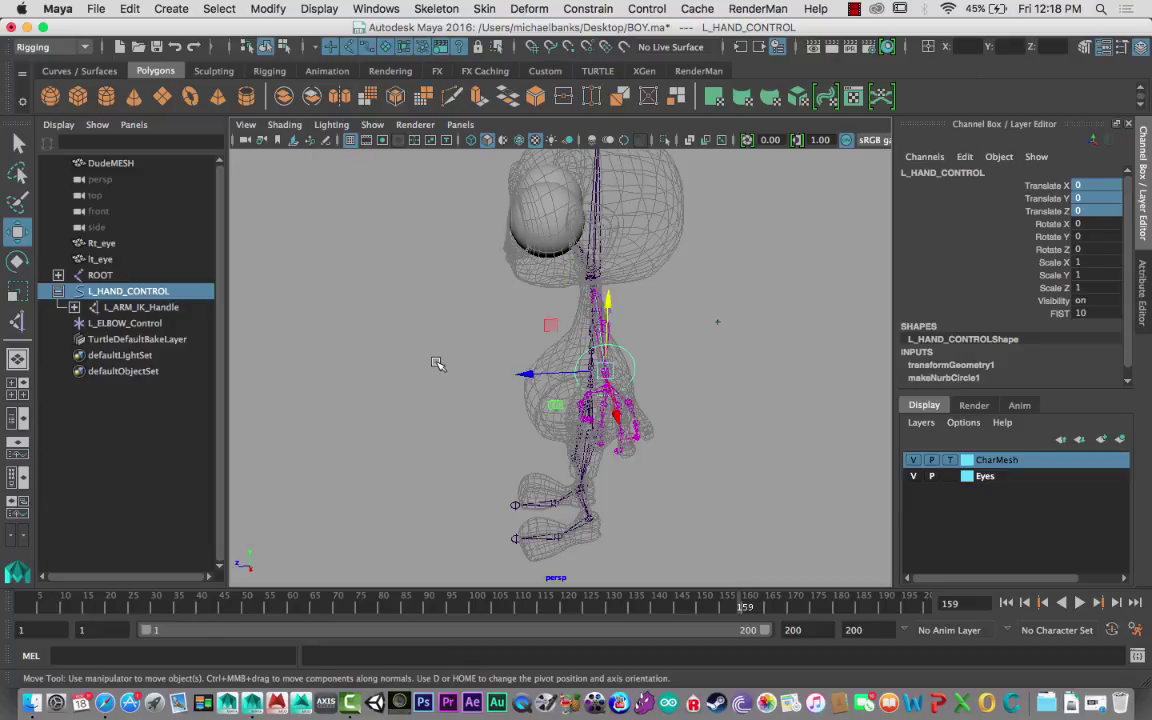
{"action": "left_click_drag", "start_coordinate": [396, 374], "coordinate": [518, 354], "text": "alt"}
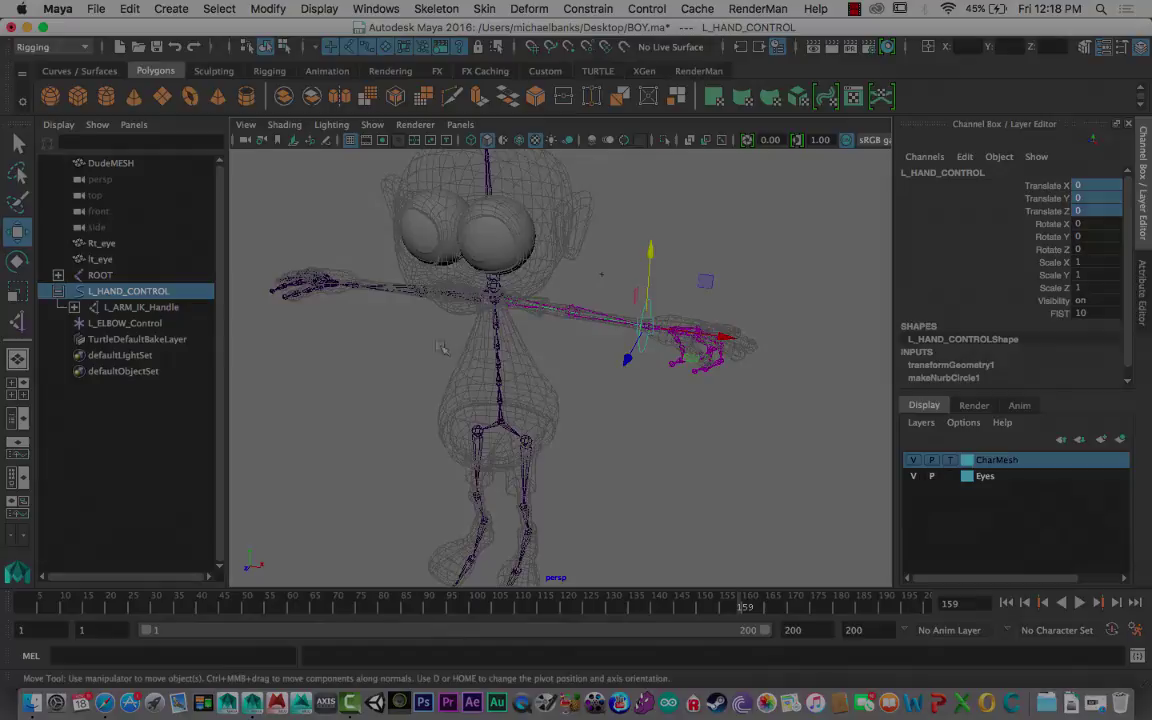